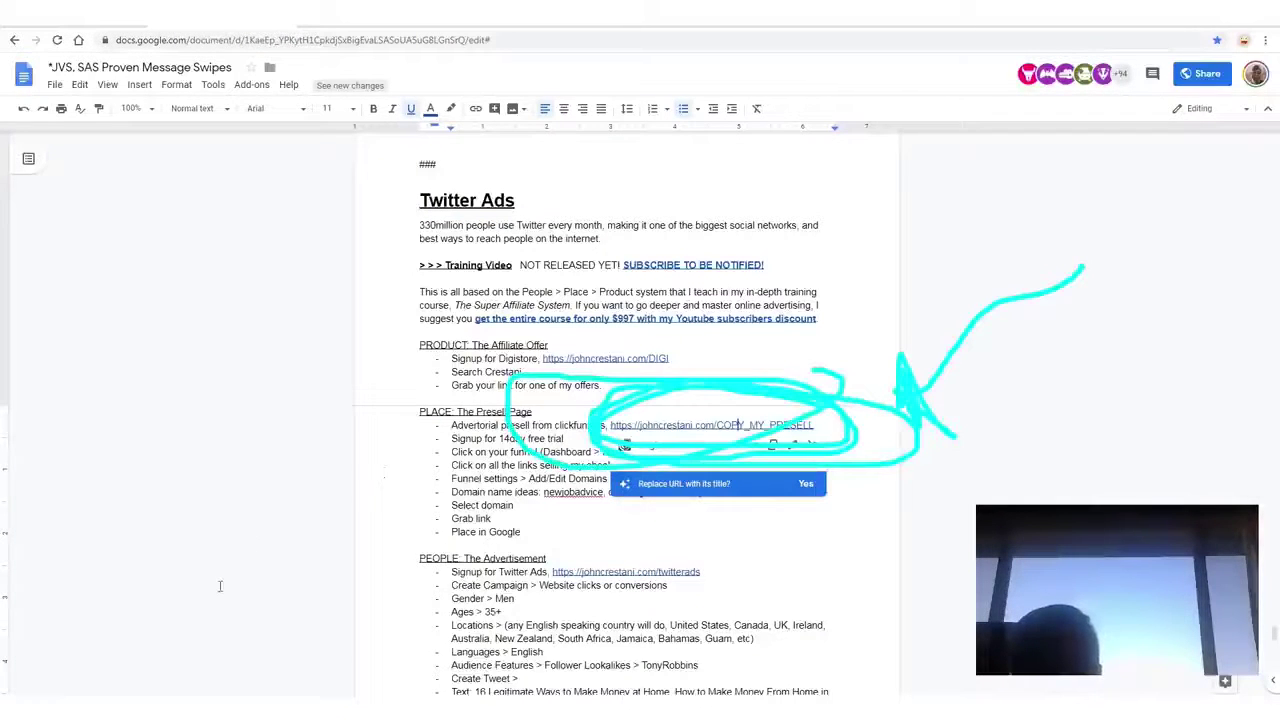
# Add the shared Listicle Cold Traffic Bizopp Presell funnel to the ClickFunnels account and open the newly added copy.
pyautogui.moveTo(218, 588); pyautogui.dragTo(445, 388)
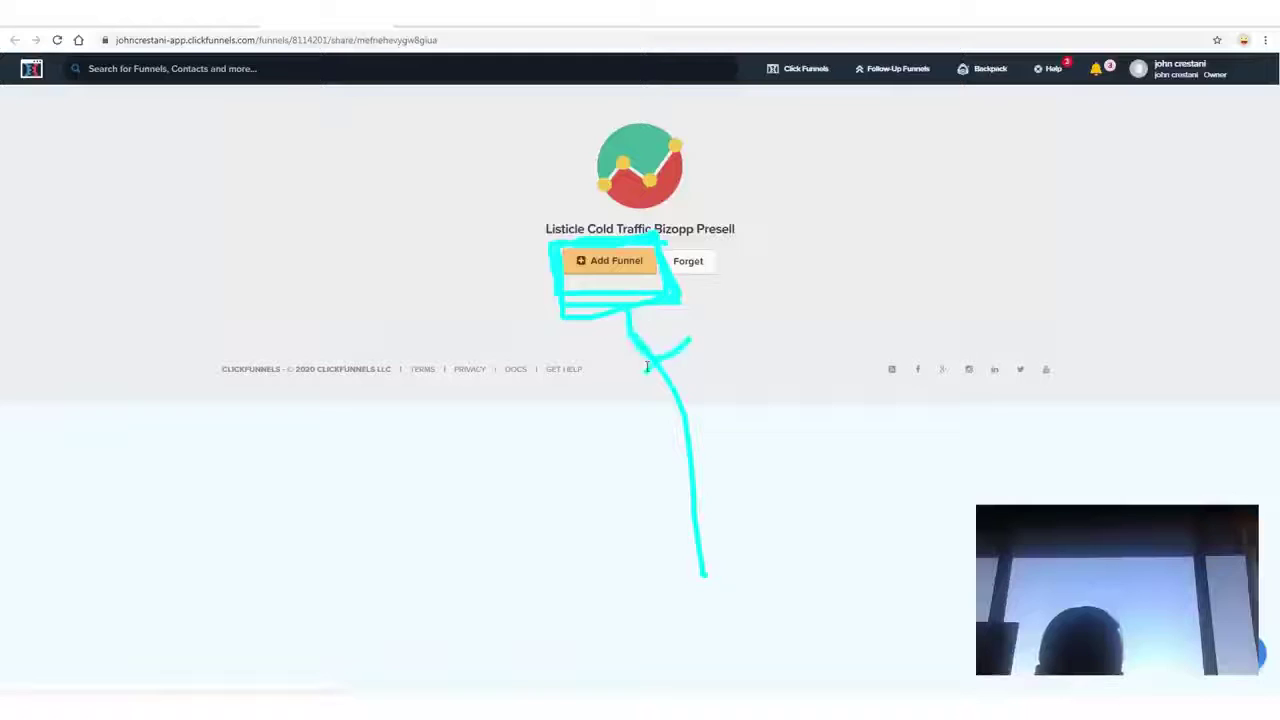
pyautogui.click(613, 261)
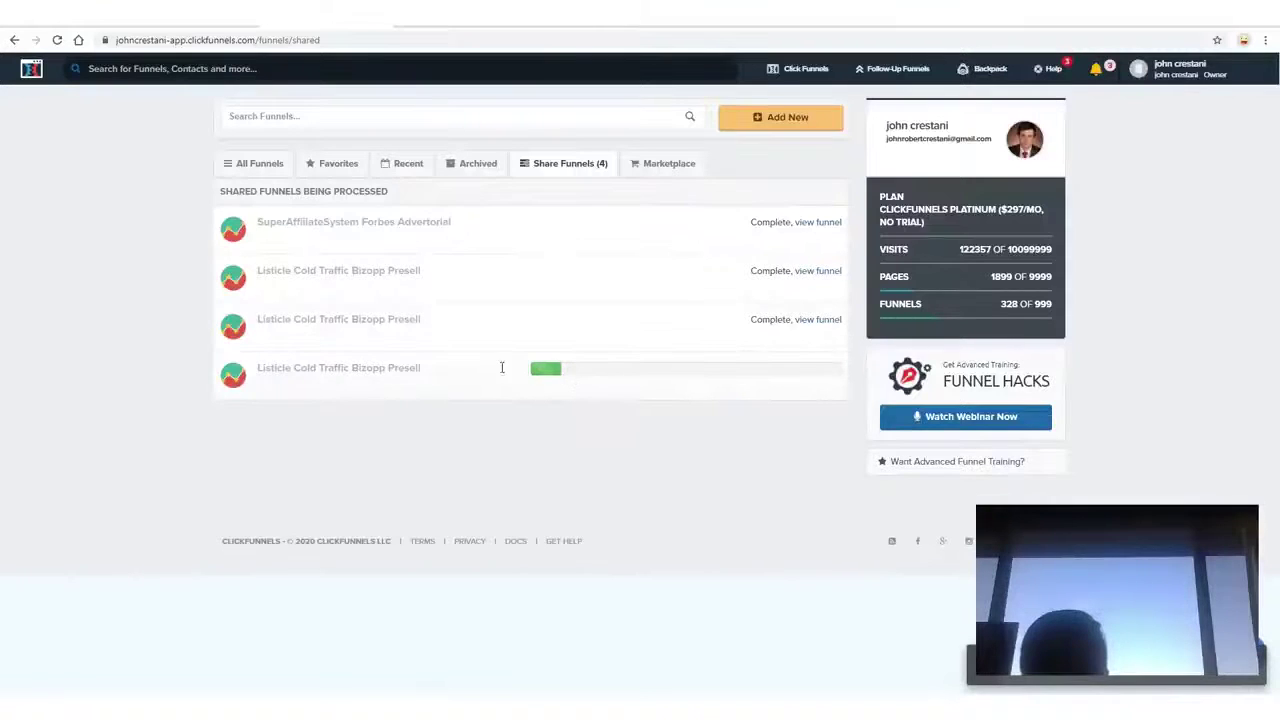
pyautogui.moveTo(858, 348)
pyautogui.mouseDown()
pyautogui.moveTo(766, 400)
pyautogui.moveTo(864, 362)
pyautogui.mouseUp()
pyautogui.moveTo(715, 338); pyautogui.dragTo(952, 405)
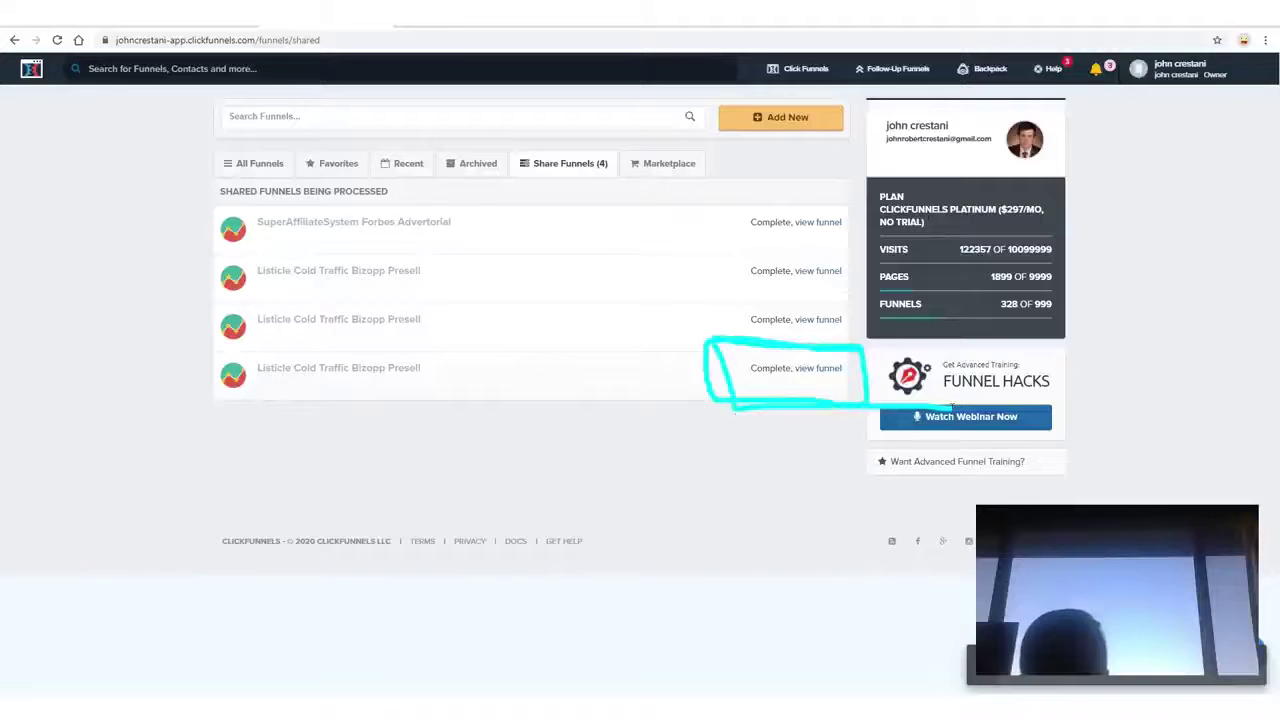
pyautogui.moveTo(763, 657)
pyautogui.mouseDown()
pyautogui.moveTo(808, 416)
pyautogui.moveTo(822, 478)
pyautogui.mouseUp()
pyautogui.moveTo(310, 364); pyautogui.dragTo(613, 405)
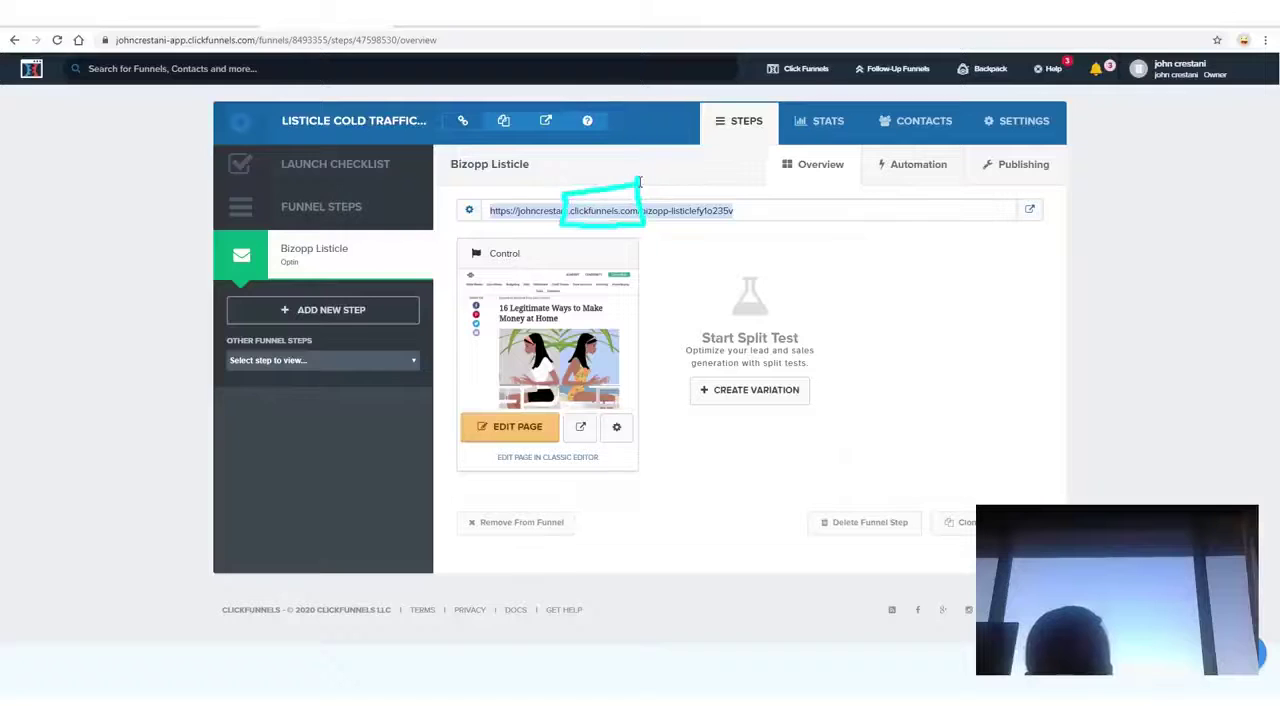
pyautogui.moveTo(1008, 325)
pyautogui.mouseDown()
pyautogui.moveTo(880, 220)
pyautogui.moveTo(686, 211)
pyautogui.mouseUp()
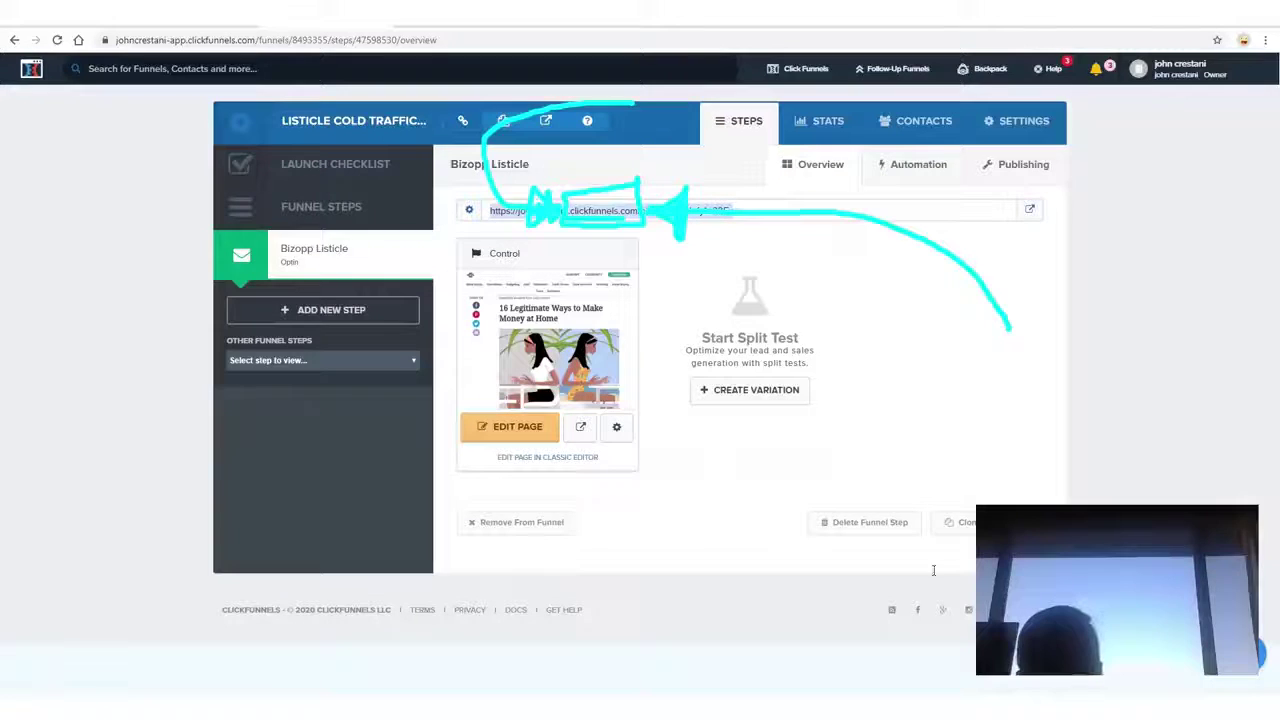
pyautogui.moveTo(934, 570)
pyautogui.mouseDown()
pyautogui.moveTo(796, 372)
pyautogui.moveTo(632, 355)
pyautogui.mouseUp()
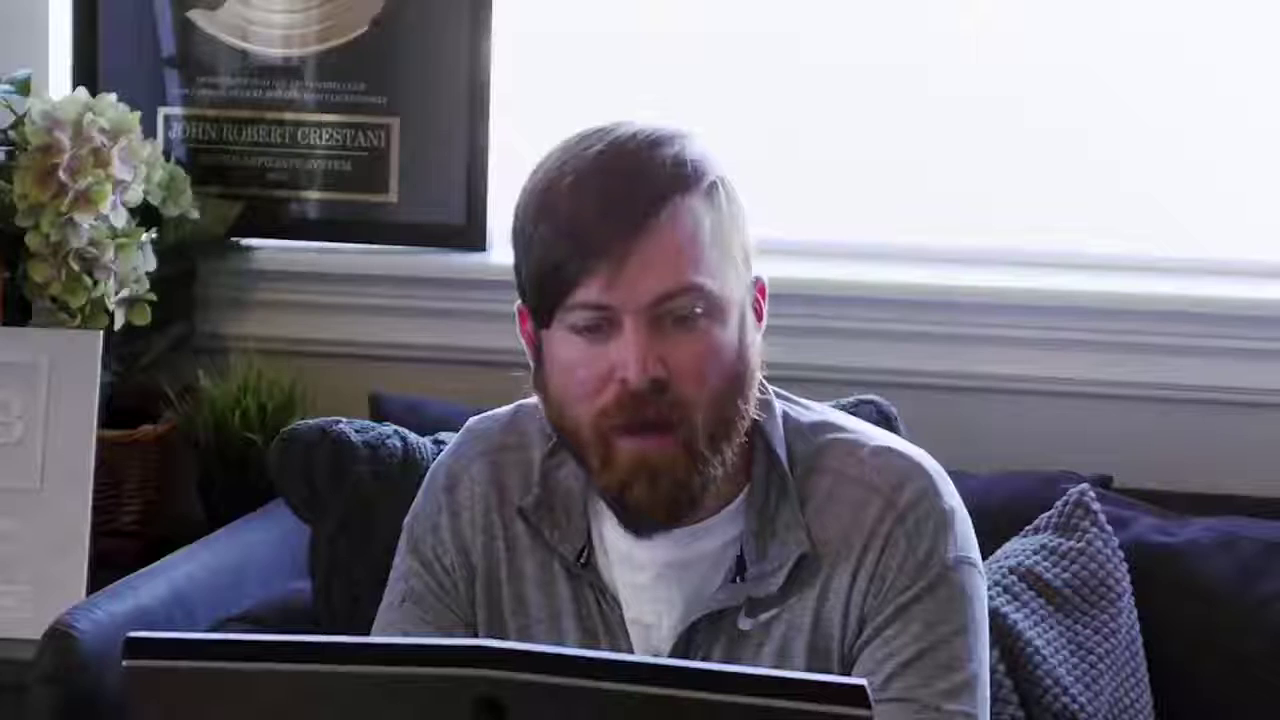
pyautogui.moveTo(420, 118); pyautogui.dragTo(430, 302)
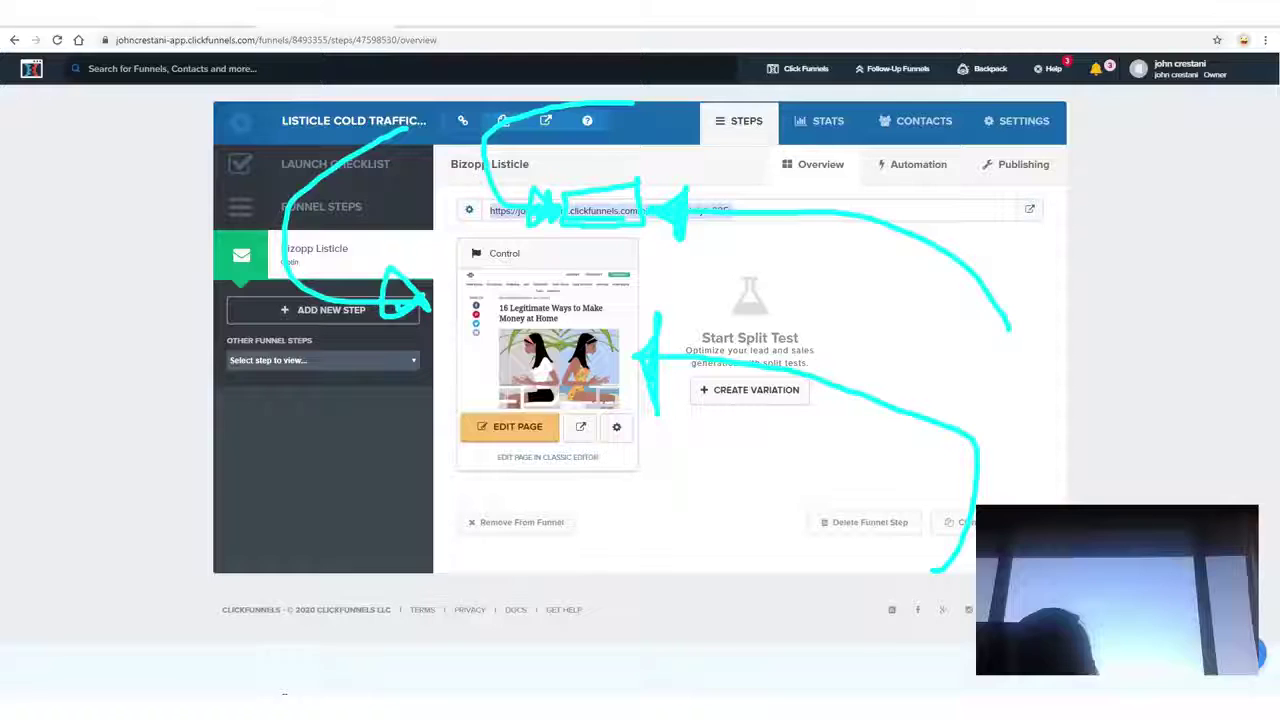
pyautogui.press('Escape')
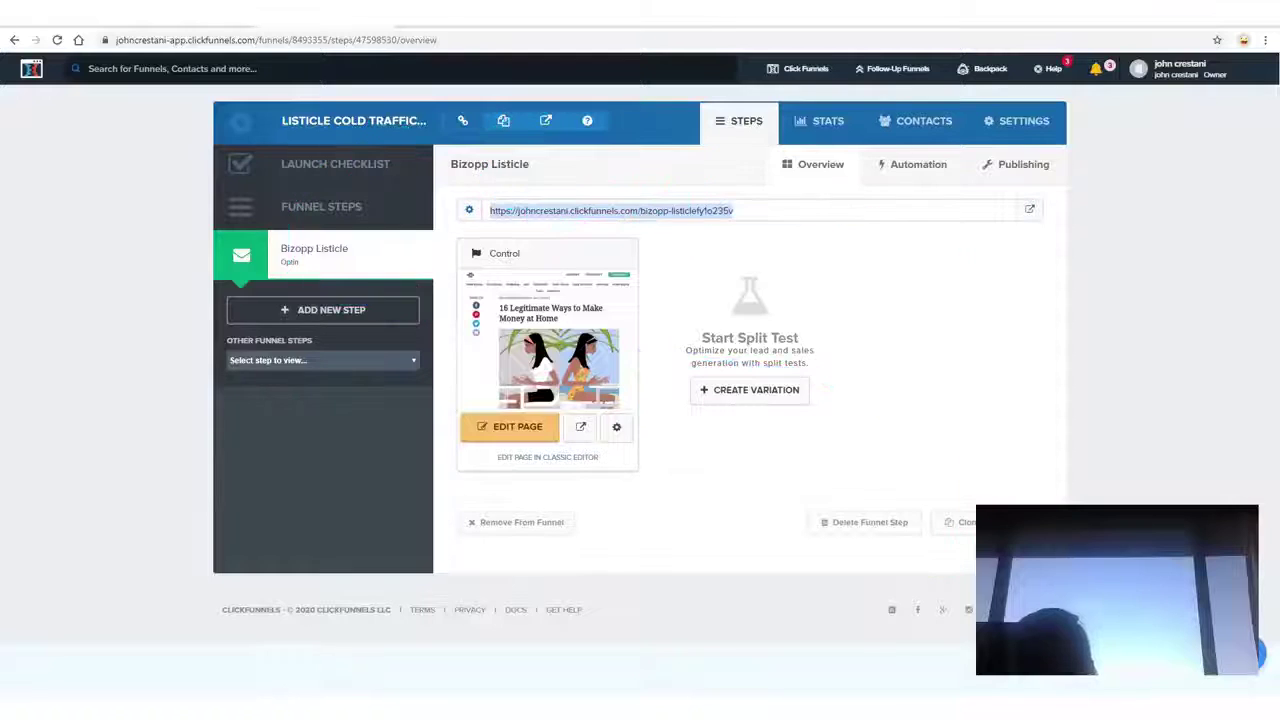
pyautogui.click(284, 700)
pyautogui.moveTo(1155, 283); pyautogui.dragTo(76, 258)
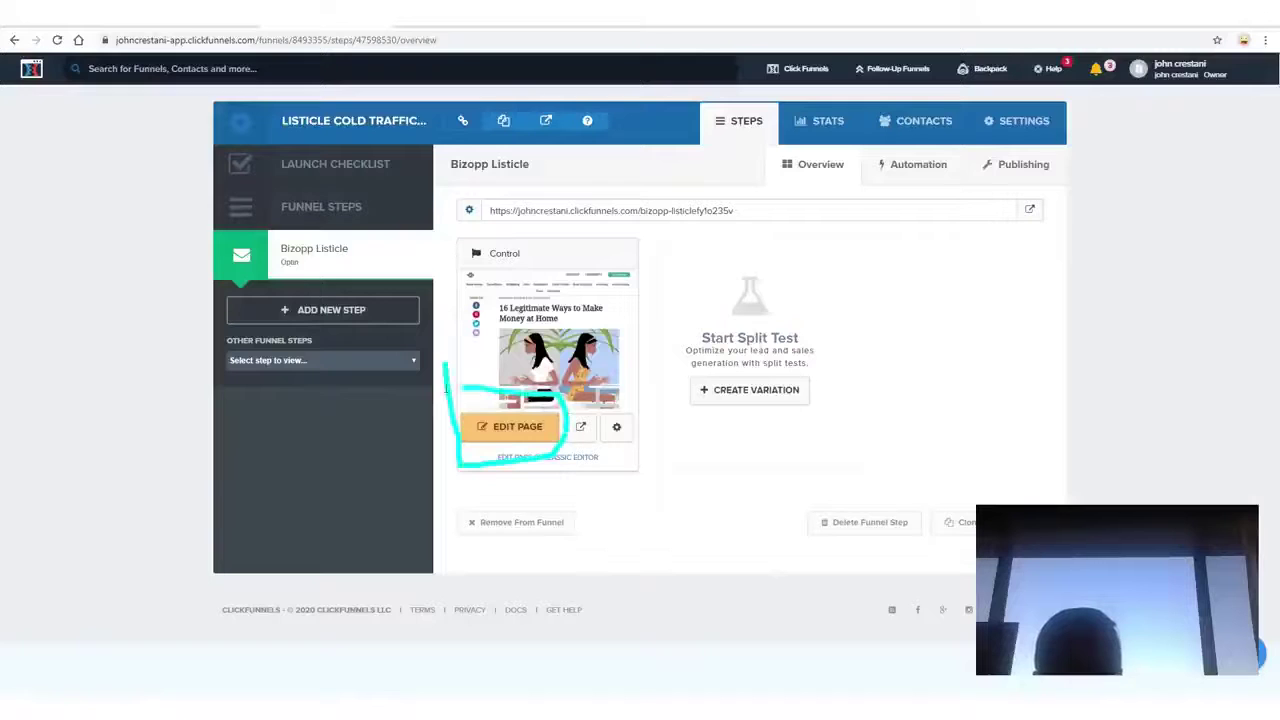
# Open the Bizopp Listicle control page in the page editor and look over the article.
pyautogui.moveTo(564, 466); pyautogui.dragTo(566, 394)
pyautogui.moveTo(962, 202); pyautogui.dragTo(614, 419)
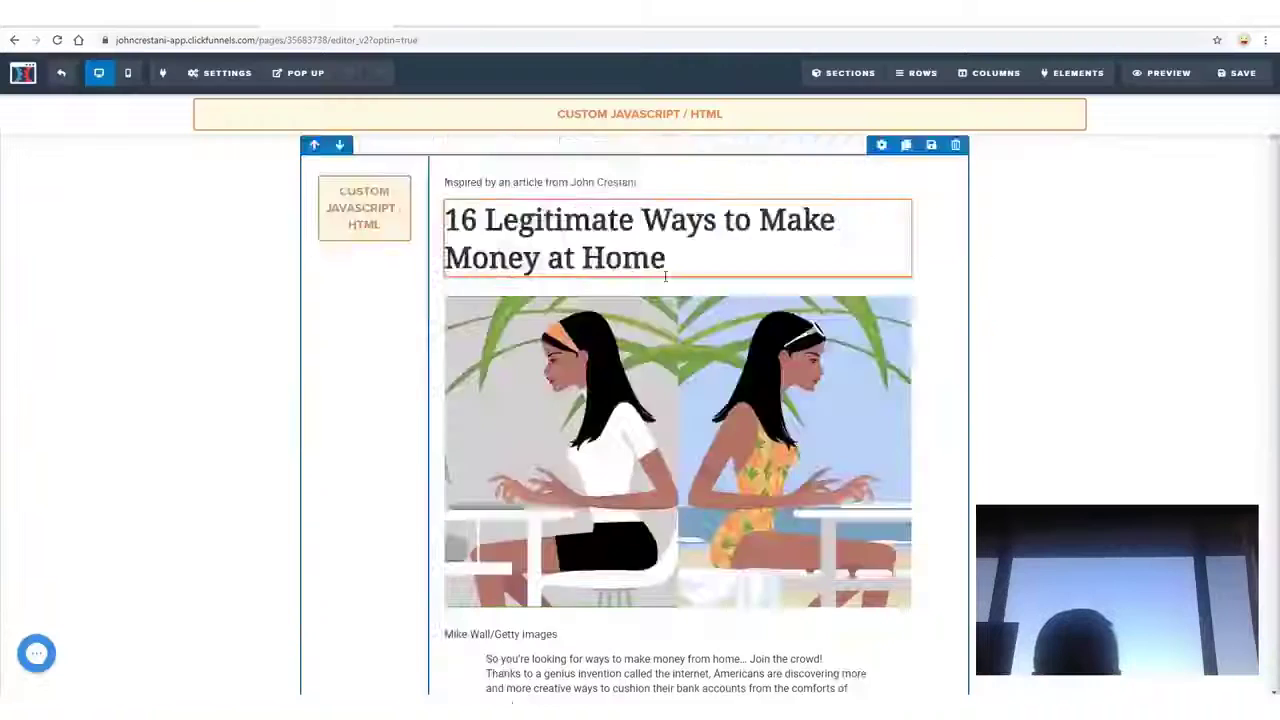
pyautogui.scroll(-4, 357, 281)
pyautogui.scroll(4, 357, 281)
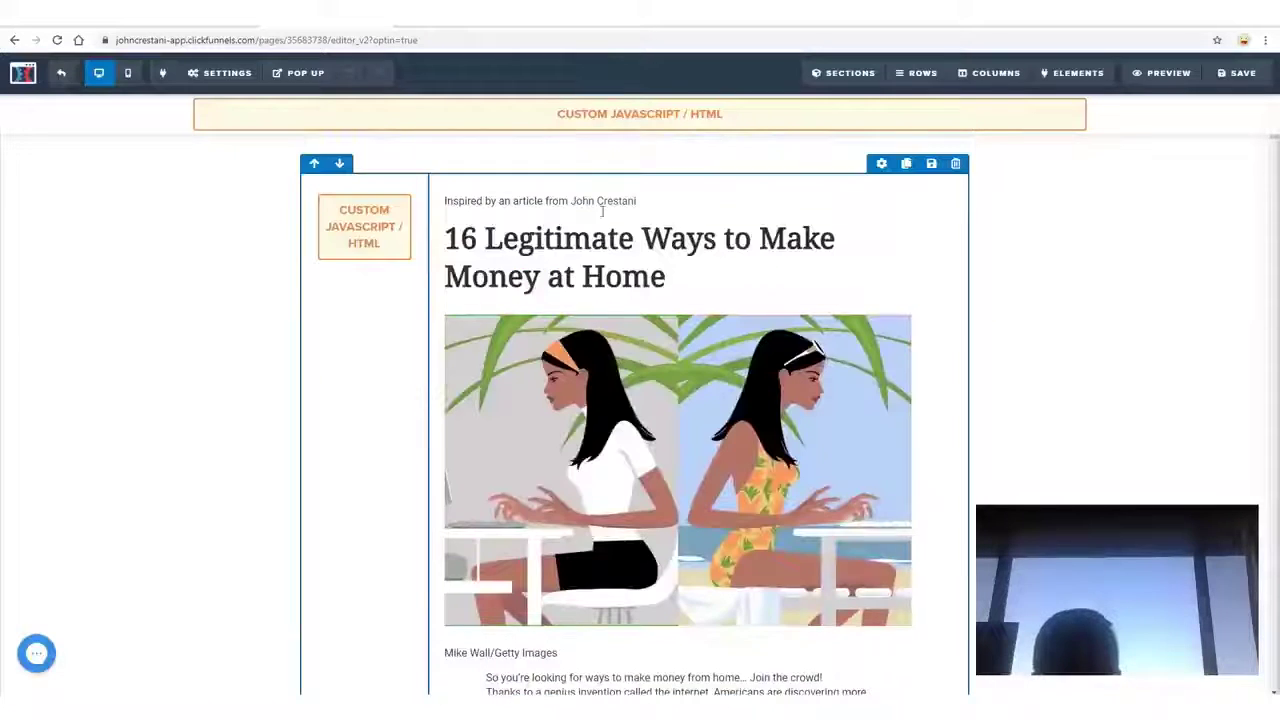
pyautogui.scroll(-10, 680, 380)
pyautogui.scroll(10, 644, 337)
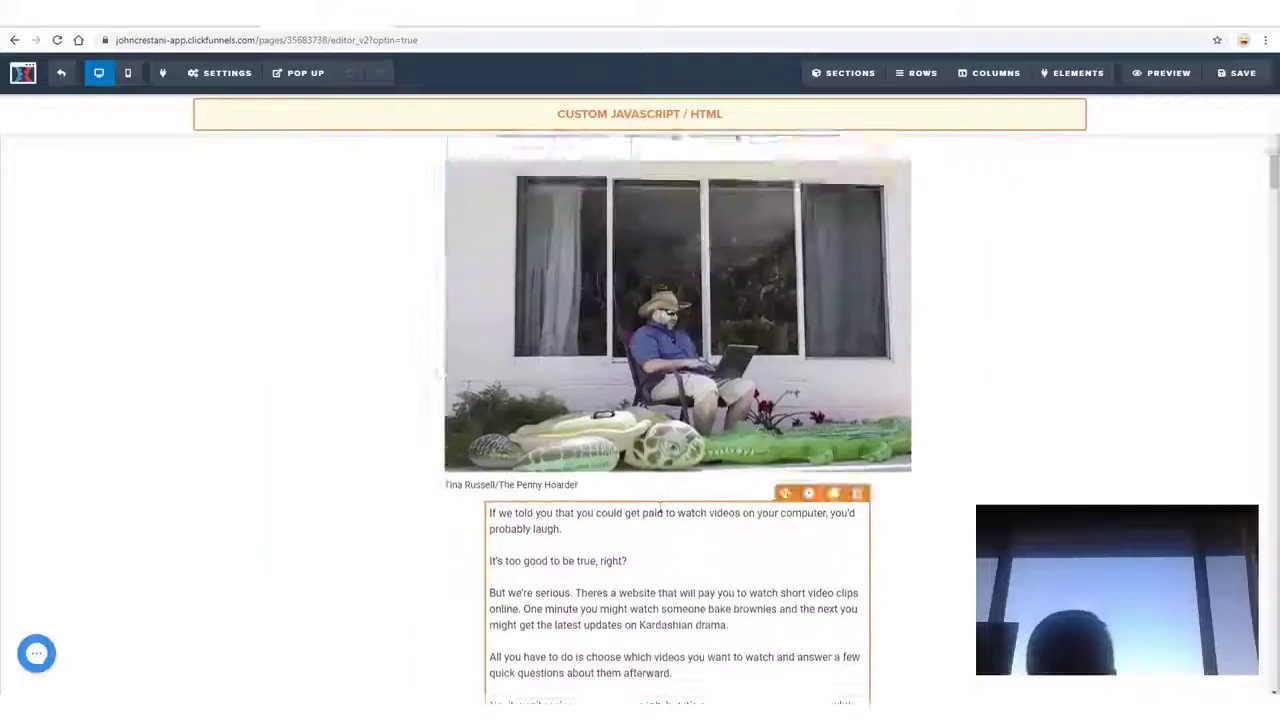
# Copy the article's headline and replace it with "7 Unique Ways to Lose Weight in 2020".
pyautogui.moveTo(666, 277); pyautogui.dragTo(430, 238)
pyautogui.hotkey('ctrl', 'c')
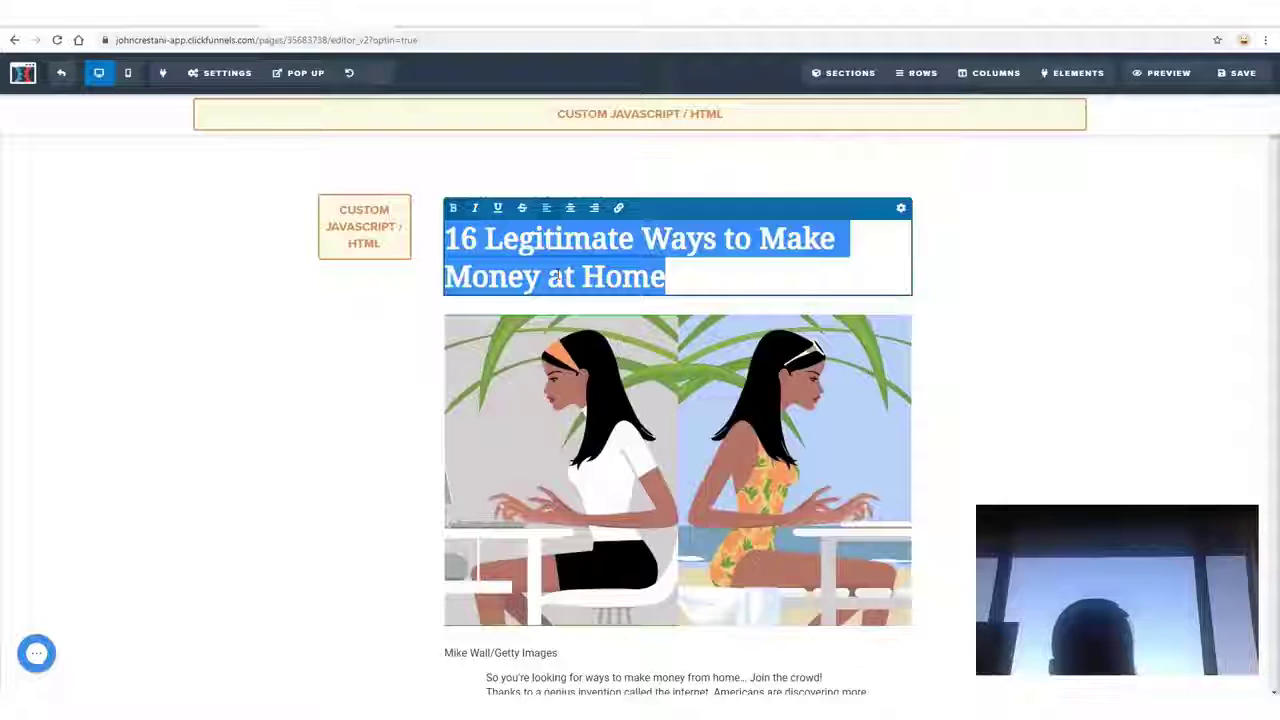
pyautogui.press('BackSpace')
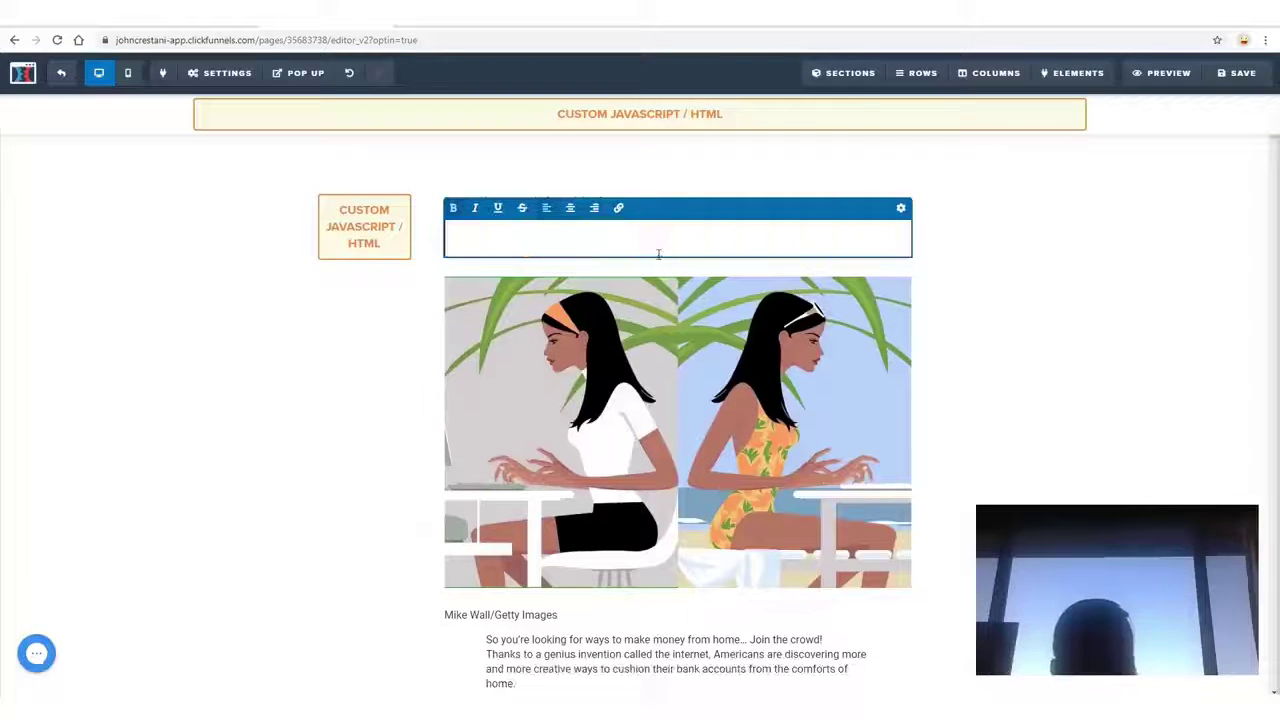
pyautogui.write('dfgsd')
pyautogui.press('BackSpace')
pyautogui.press('BackSpace')
pyautogui.press('BackSpace')
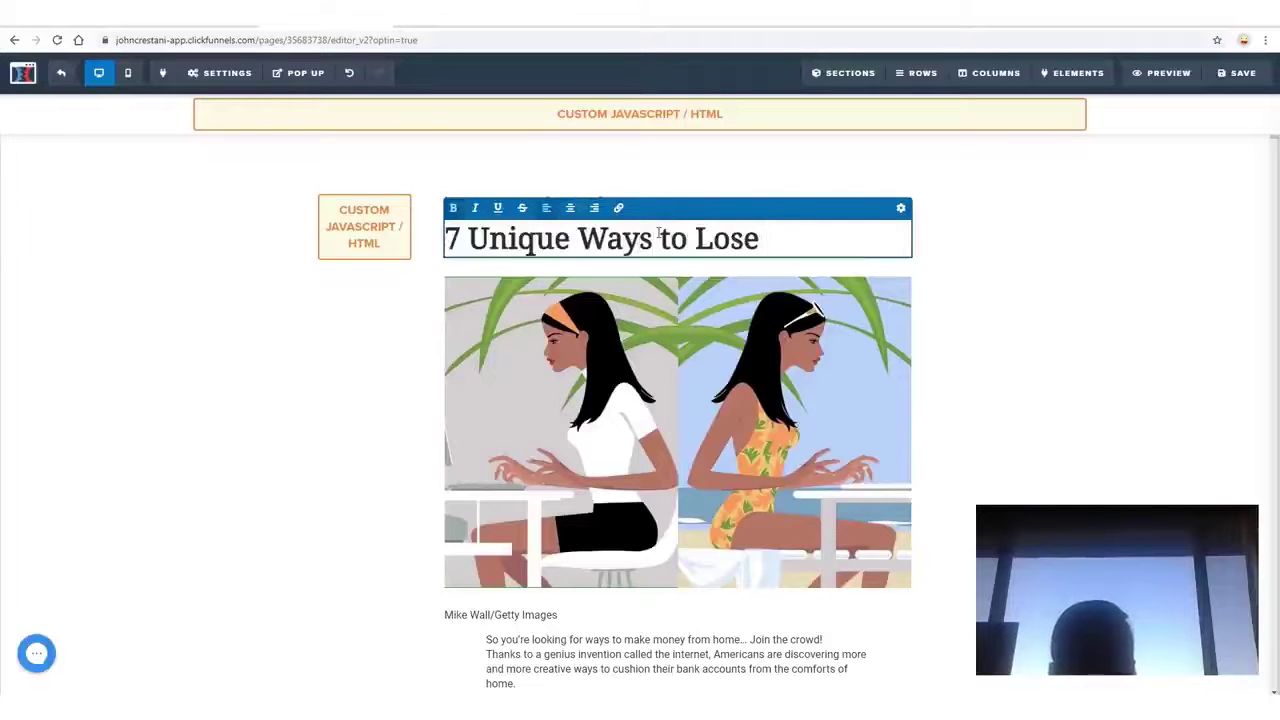
pyautogui.write('Weight in 2020')
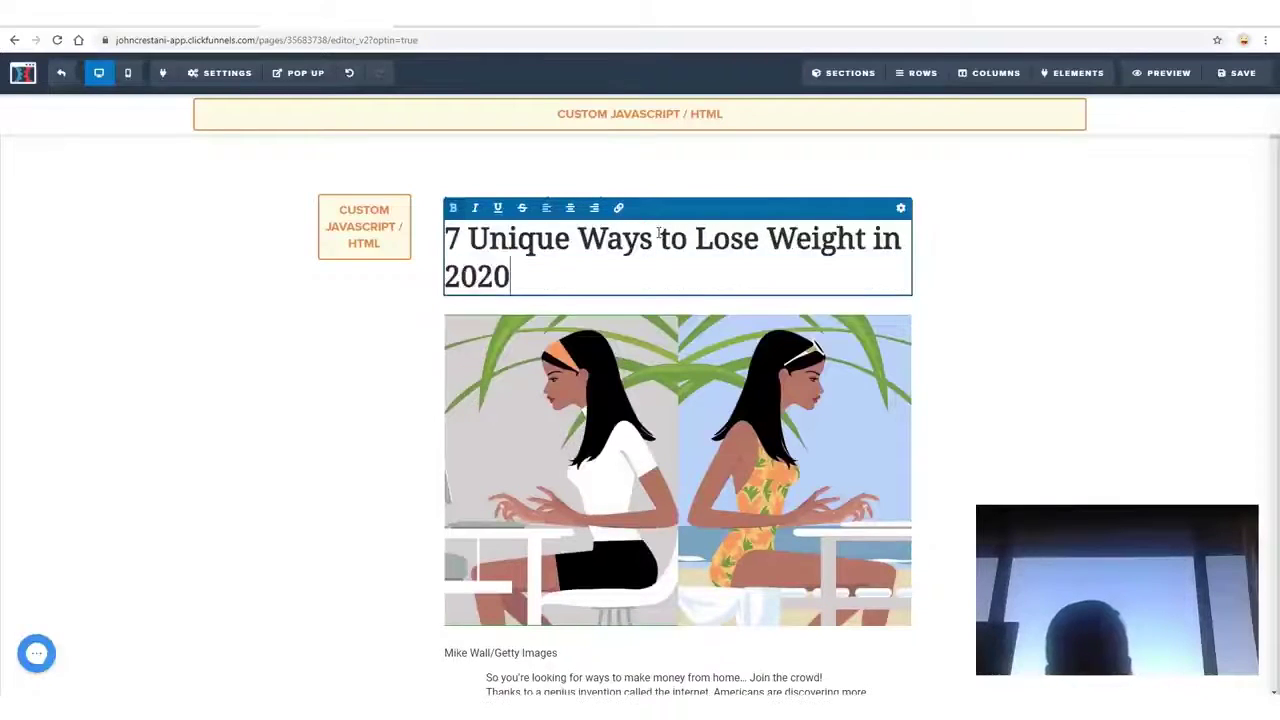
# Try the headline "15 Skincare Routines That Celebrities Use Daily" and put back the copied headline "16 Legitimate Ways to Make Money at Home".
pyautogui.hotkey('ctrl', 'a')
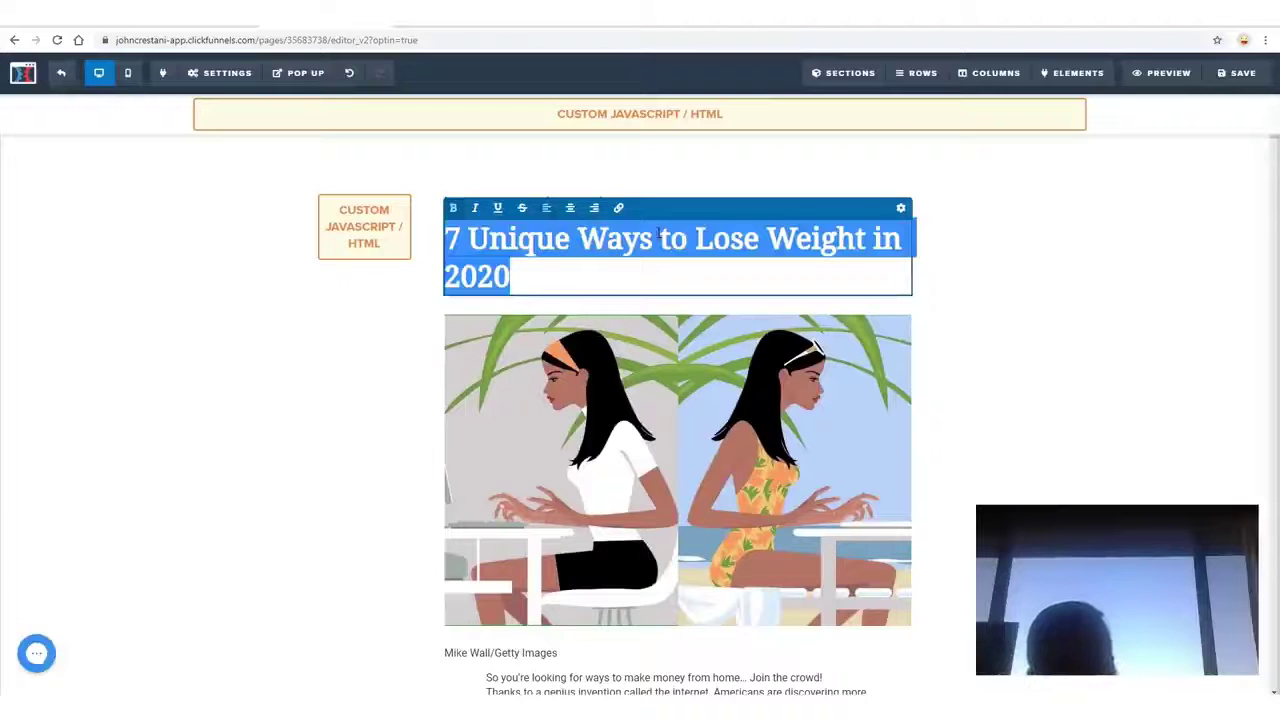
pyautogui.write('15 n')
pyautogui.press('BackSpace')
pyautogui.write('Skinca')
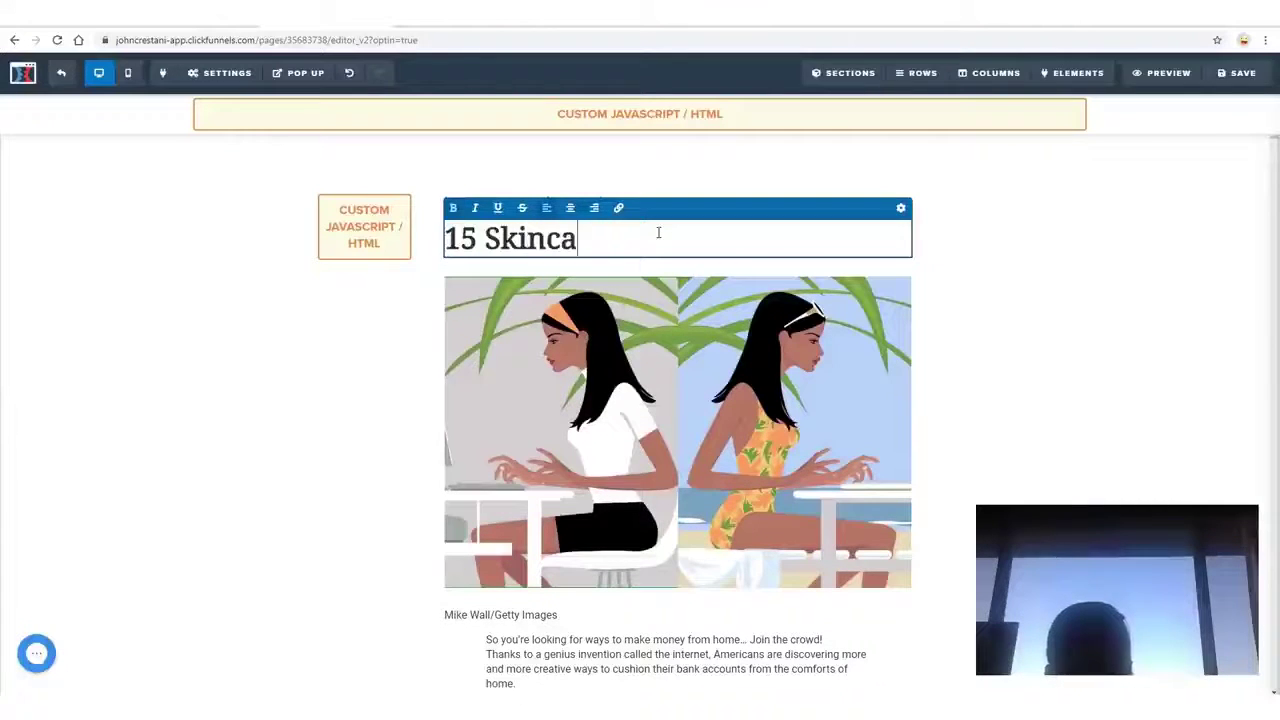
pyautogui.write('re Routines ')
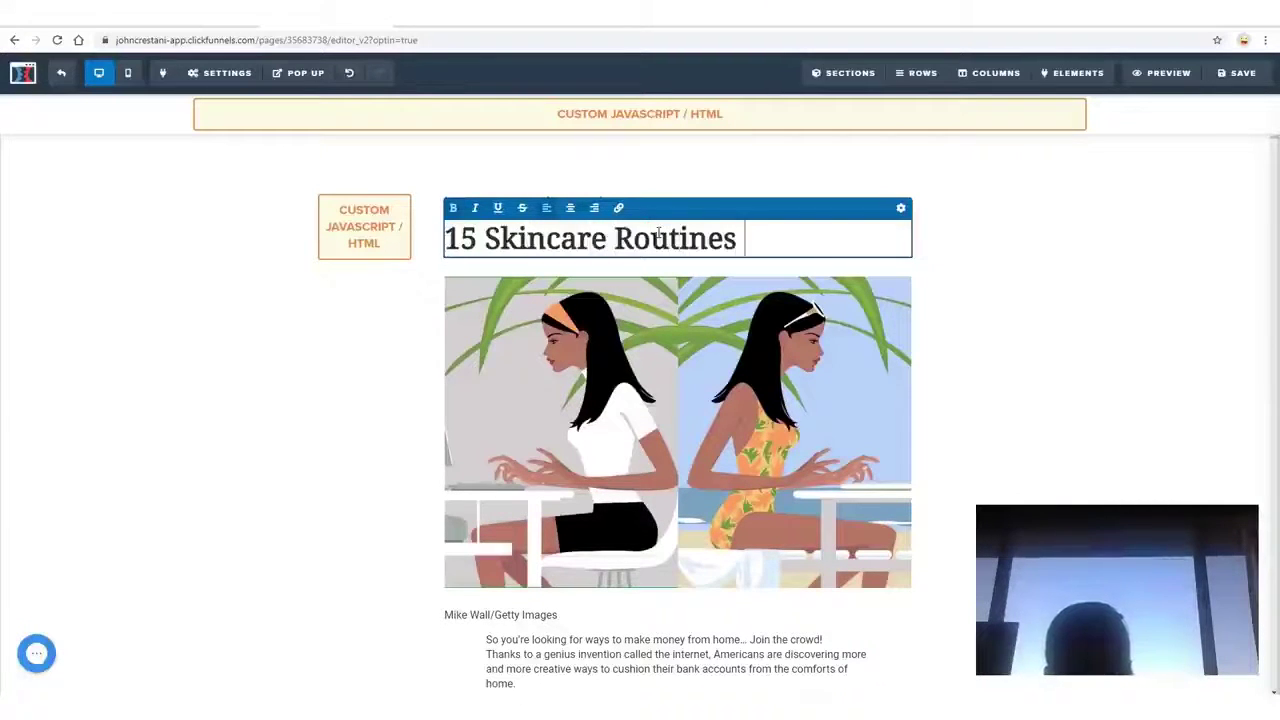
pyautogui.write('That Celebrities ')
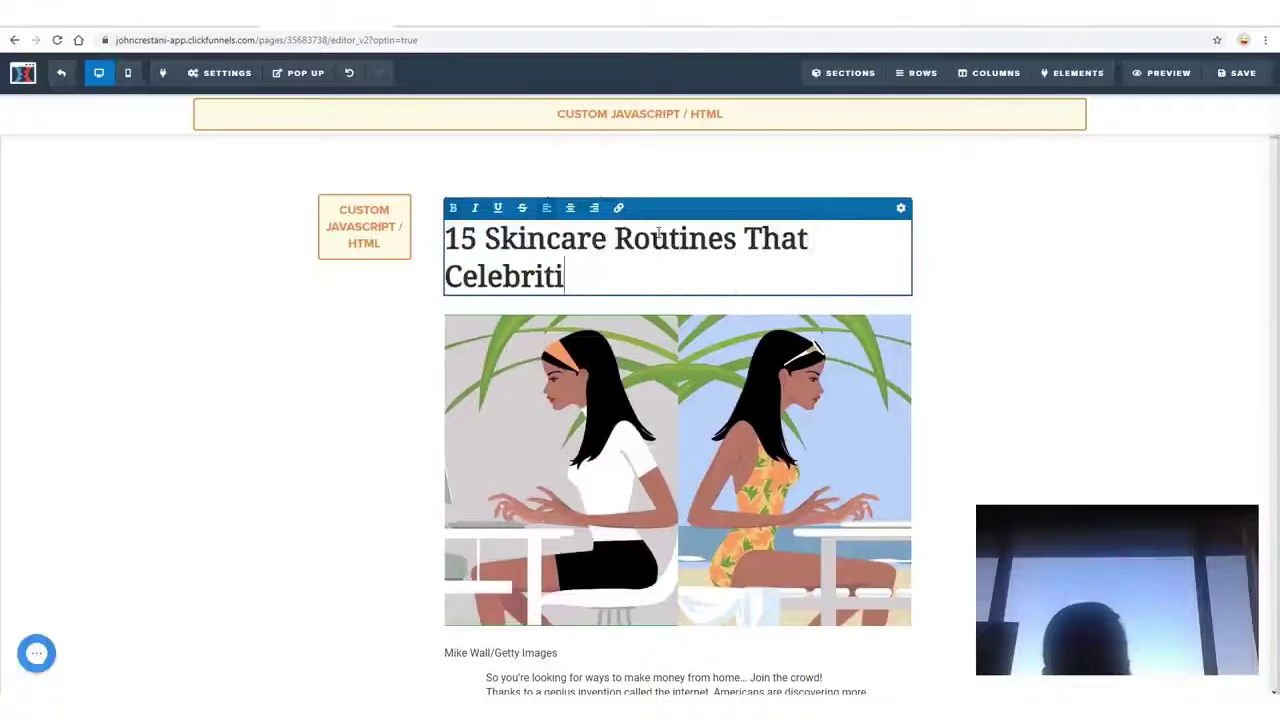
pyautogui.write('Use Daily')
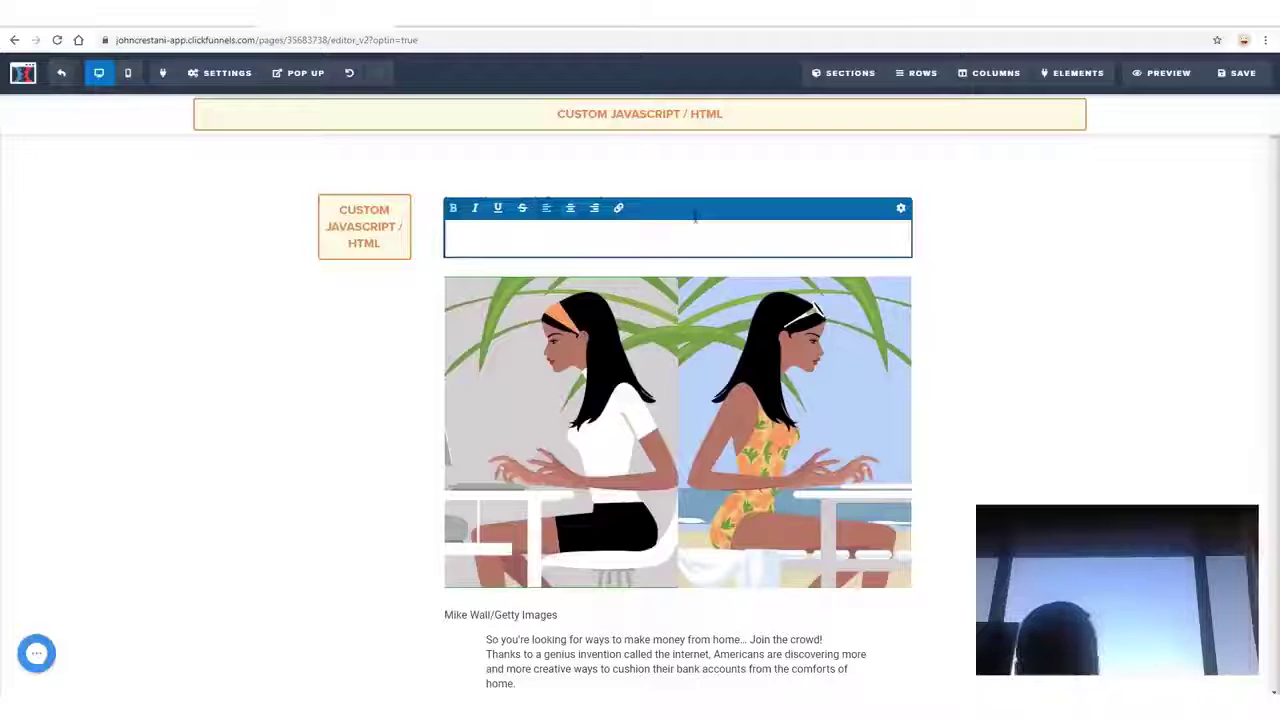
pyautogui.hotkey('ctrl', 'v')
pyautogui.click(1166, 296)
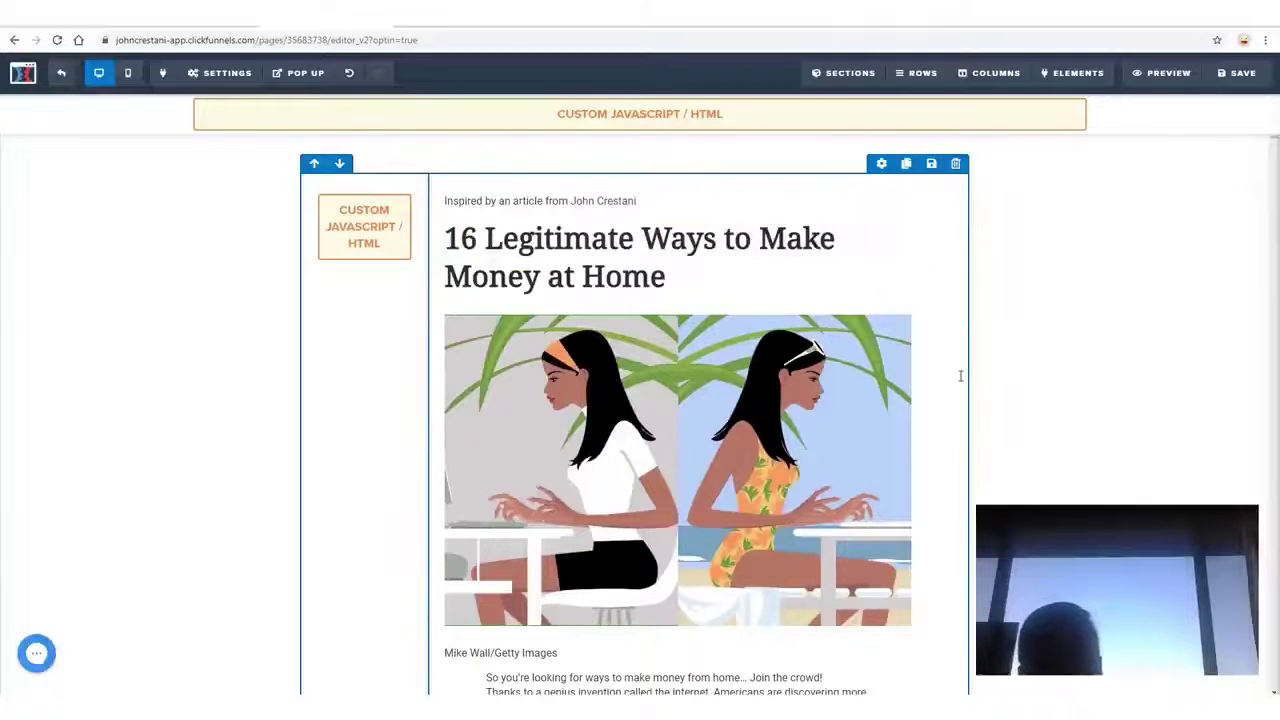
# Clear the URL of the 'Work-At-Home Secrets' book link above item 2 and copy the Digistore24 affiliate link from the Notepad notes.
pyautogui.scroll(-6, 1027, 370)
pyautogui.scroll(-6, 689, 340)
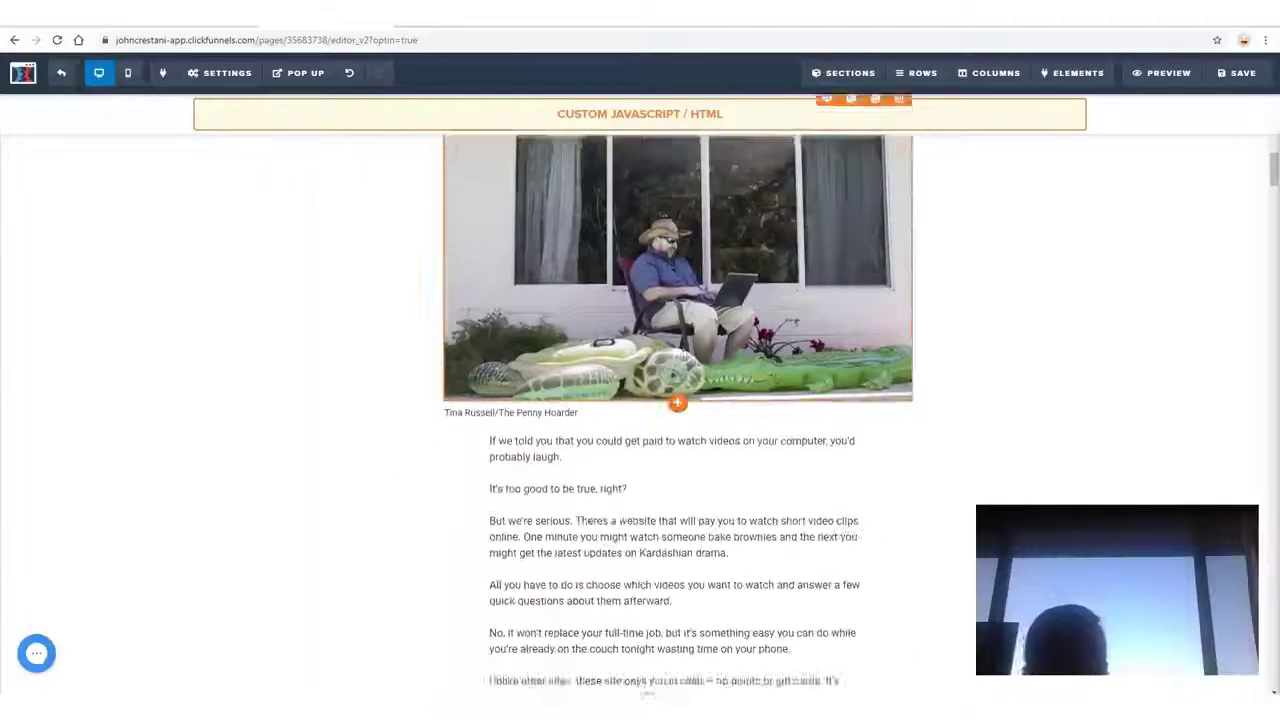
pyautogui.moveTo(689, 340)
pyautogui.mouseDown()
pyautogui.moveTo(505, 348)
pyautogui.moveTo(843, 398)
pyautogui.moveTo(688, 340)
pyautogui.mouseUp()
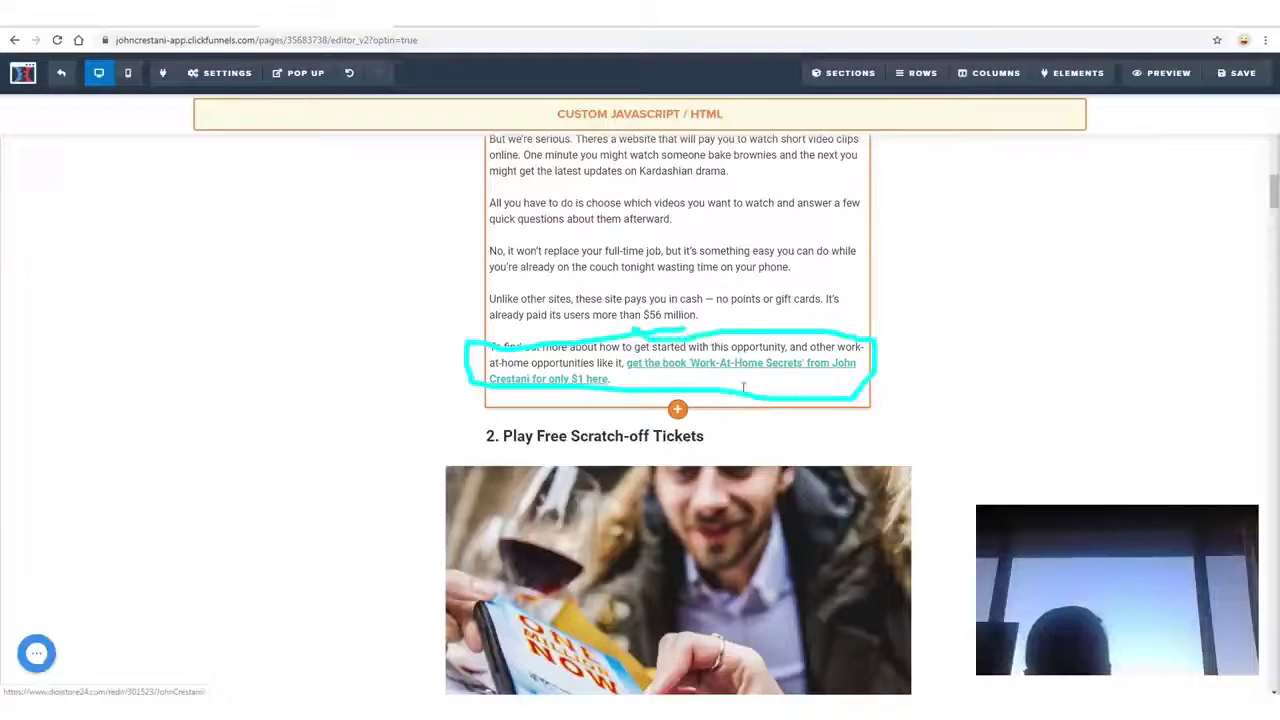
pyautogui.click(683, 363)
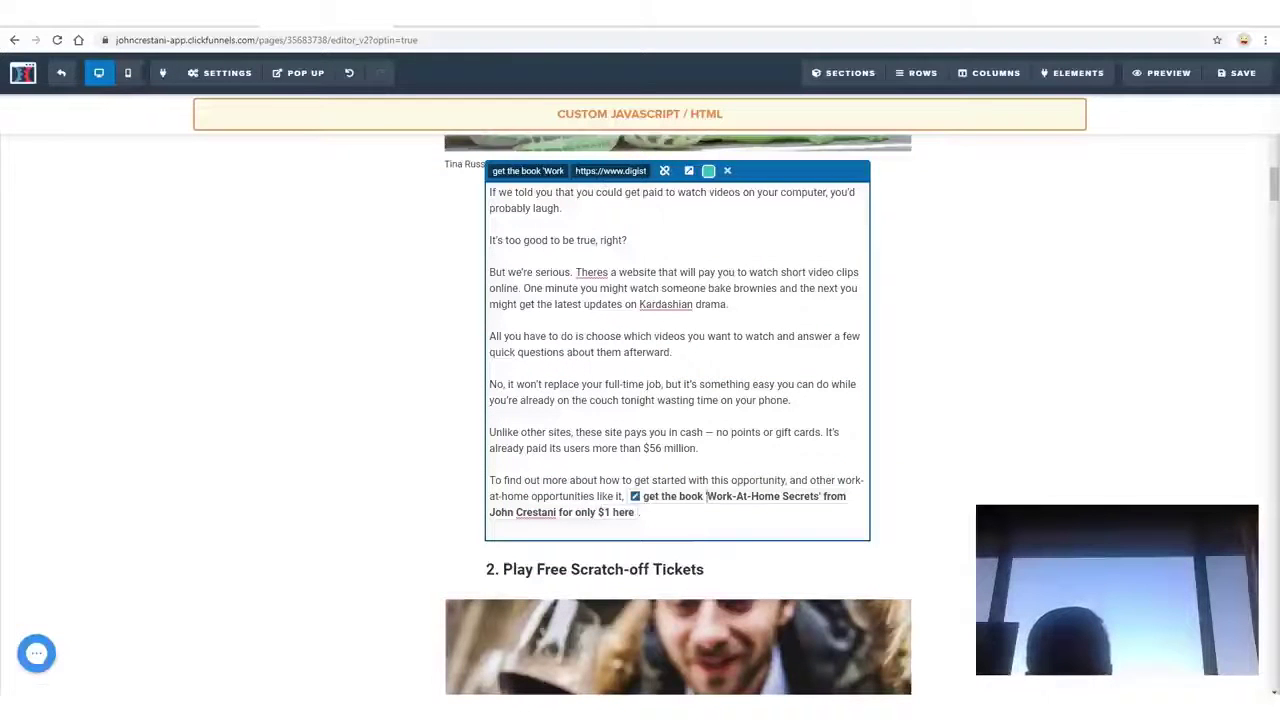
pyautogui.hotkey('ctrl', 'a')
pyautogui.press('BackSpace')
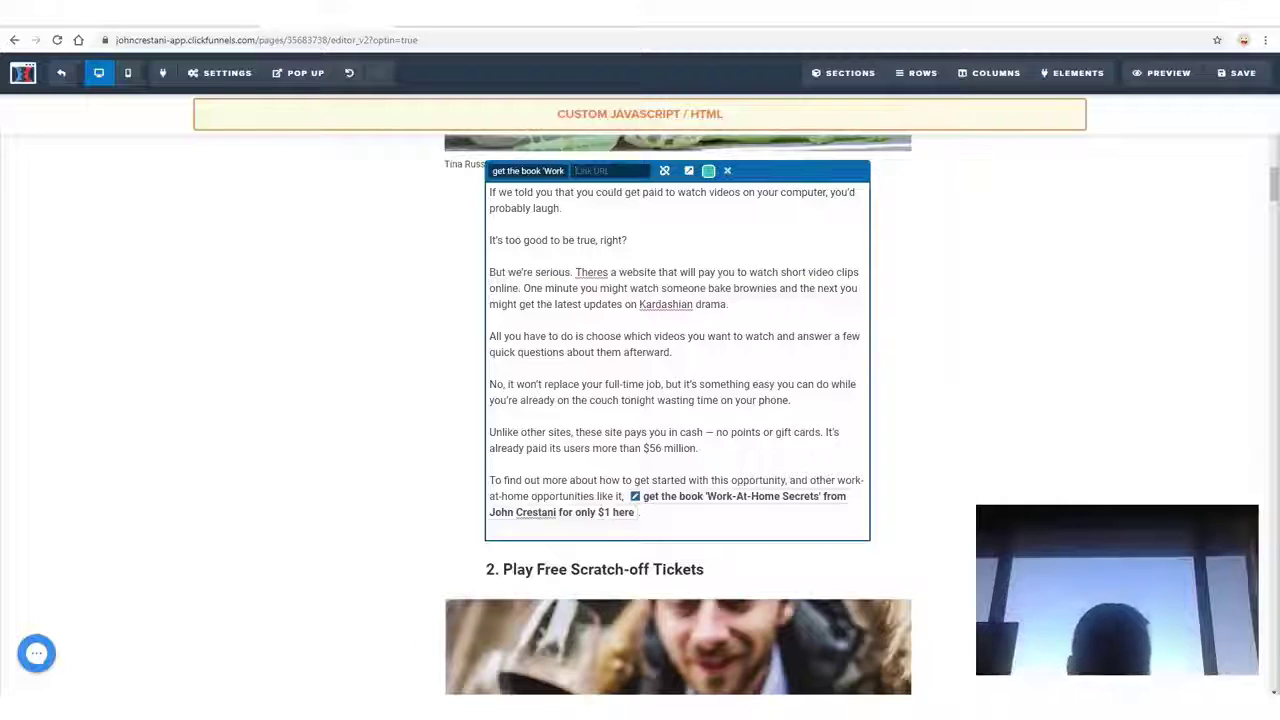
pyautogui.click(254, 704)
pyautogui.click(389, 290)
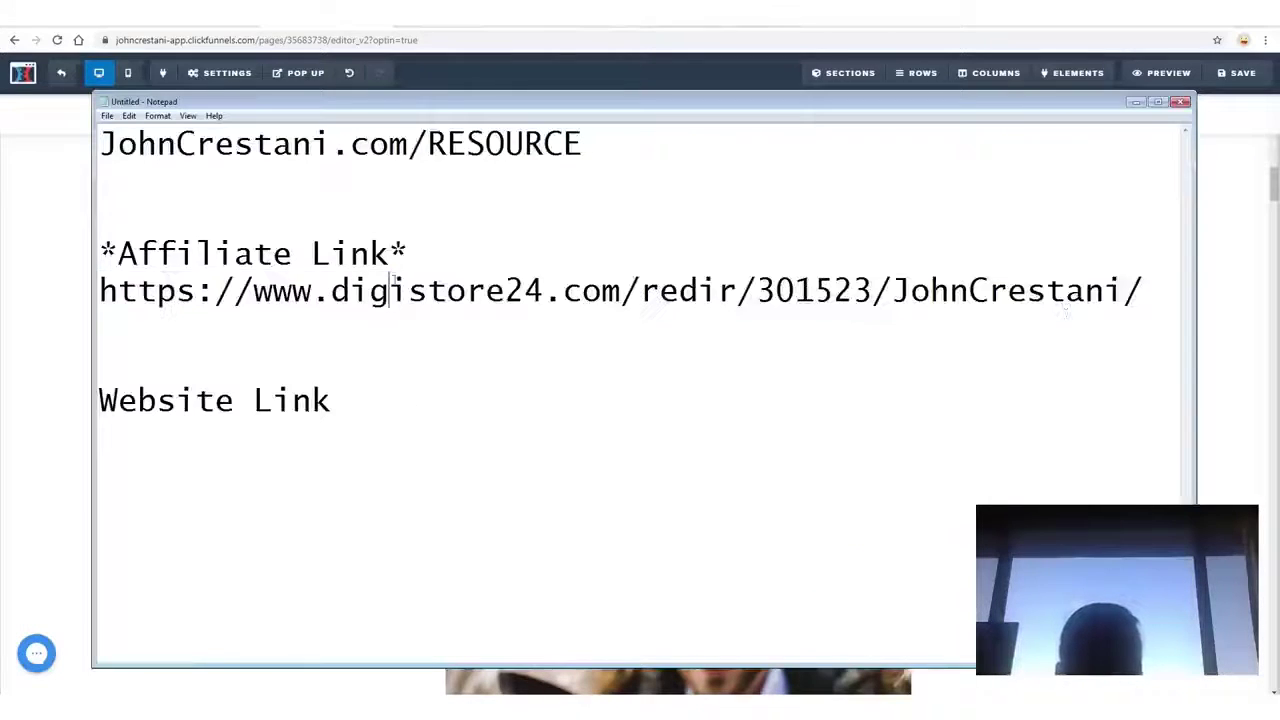
pyautogui.tripleClick(388, 290)
pyautogui.rightClick(188, 296)
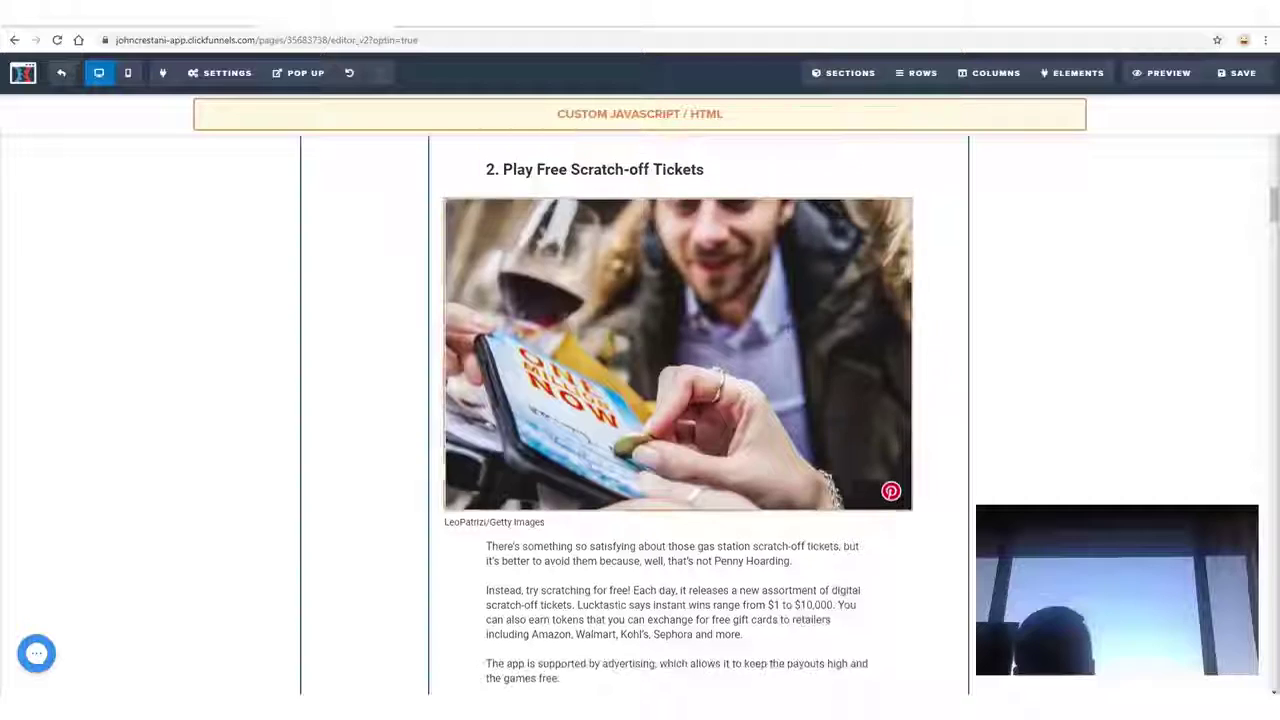
# Check the 'Work-At-Home Secrets' book mentions under items 2 and 3 and save the page.
pyautogui.scroll(-2, 800, 522)
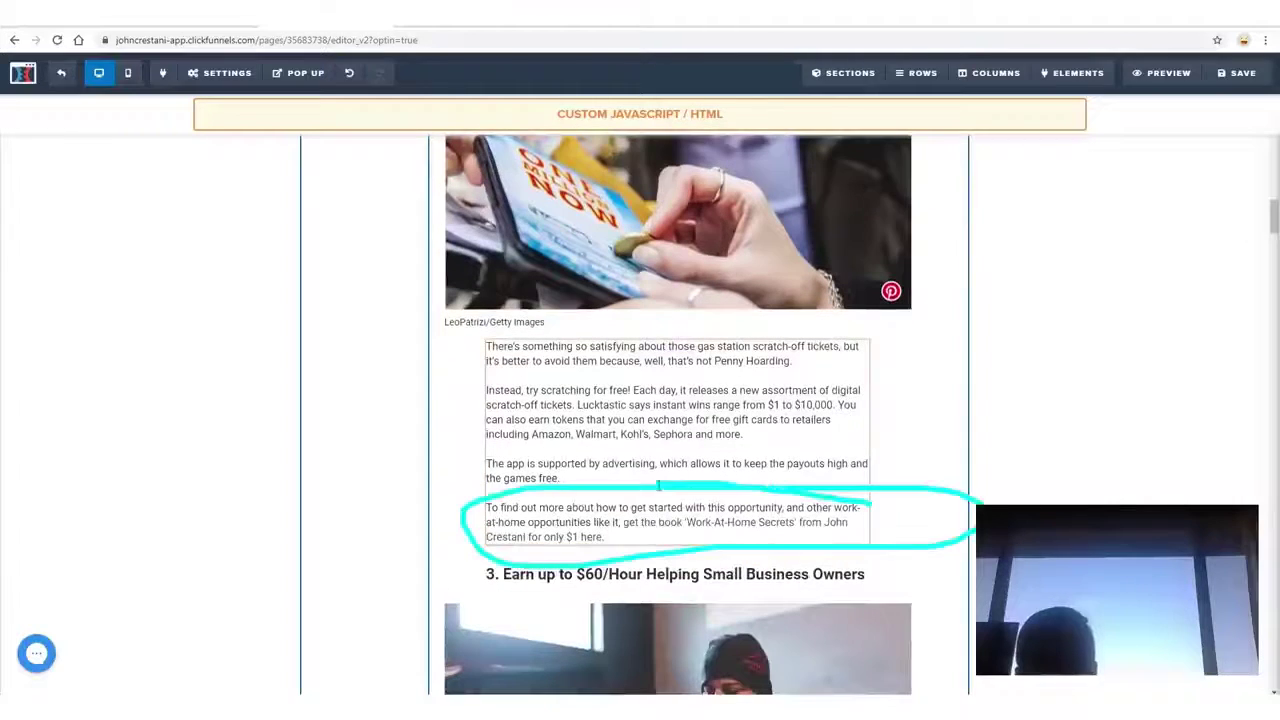
pyautogui.scroll(-6, 1012, 446)
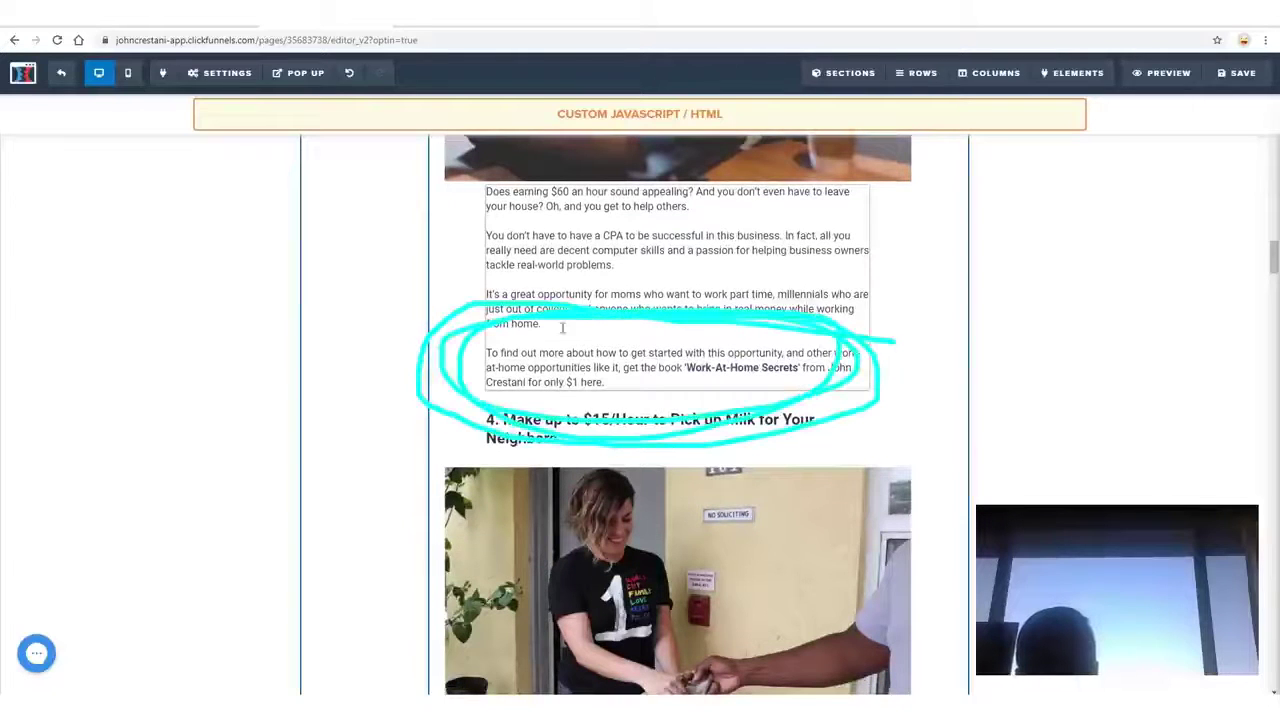
pyautogui.moveTo(1188, 99); pyautogui.dragTo(1272, 42)
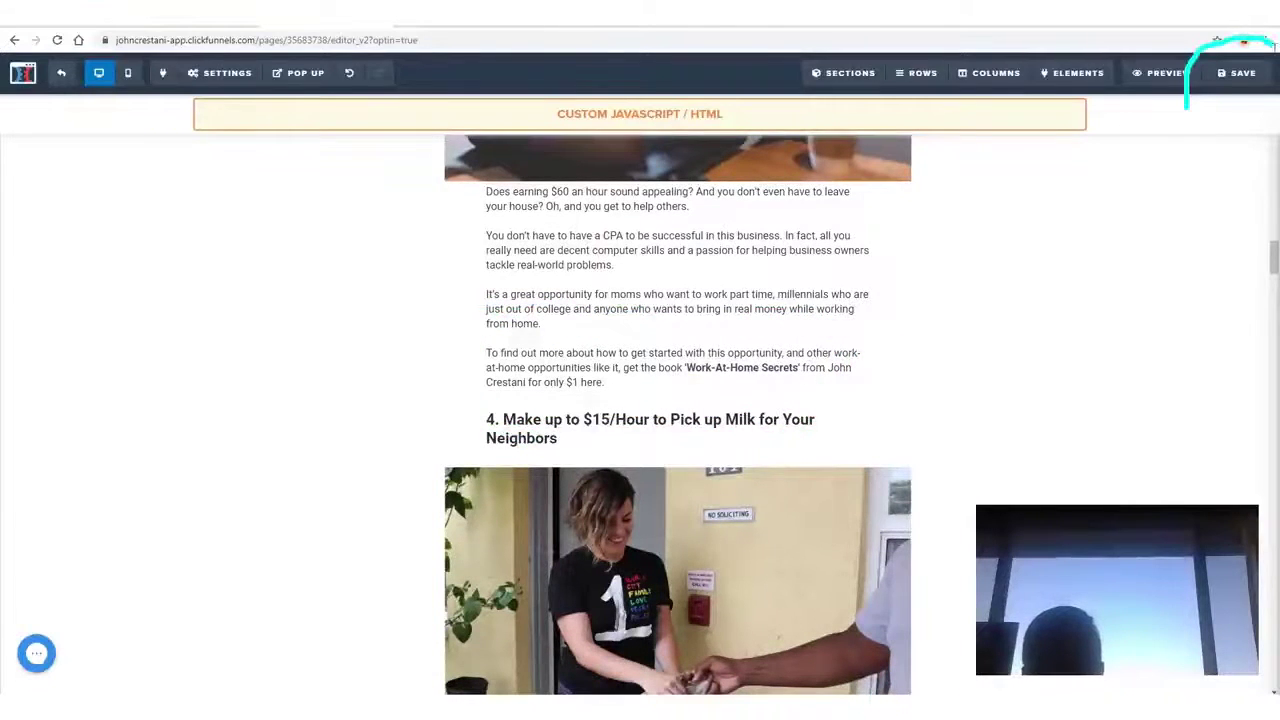
pyautogui.moveTo(1197, 100)
pyautogui.mouseDown()
pyautogui.moveTo(1262, 48)
pyautogui.moveTo(1188, 62)
pyautogui.moveTo(1247, 37)
pyautogui.moveTo(1200, 145)
pyautogui.mouseUp()
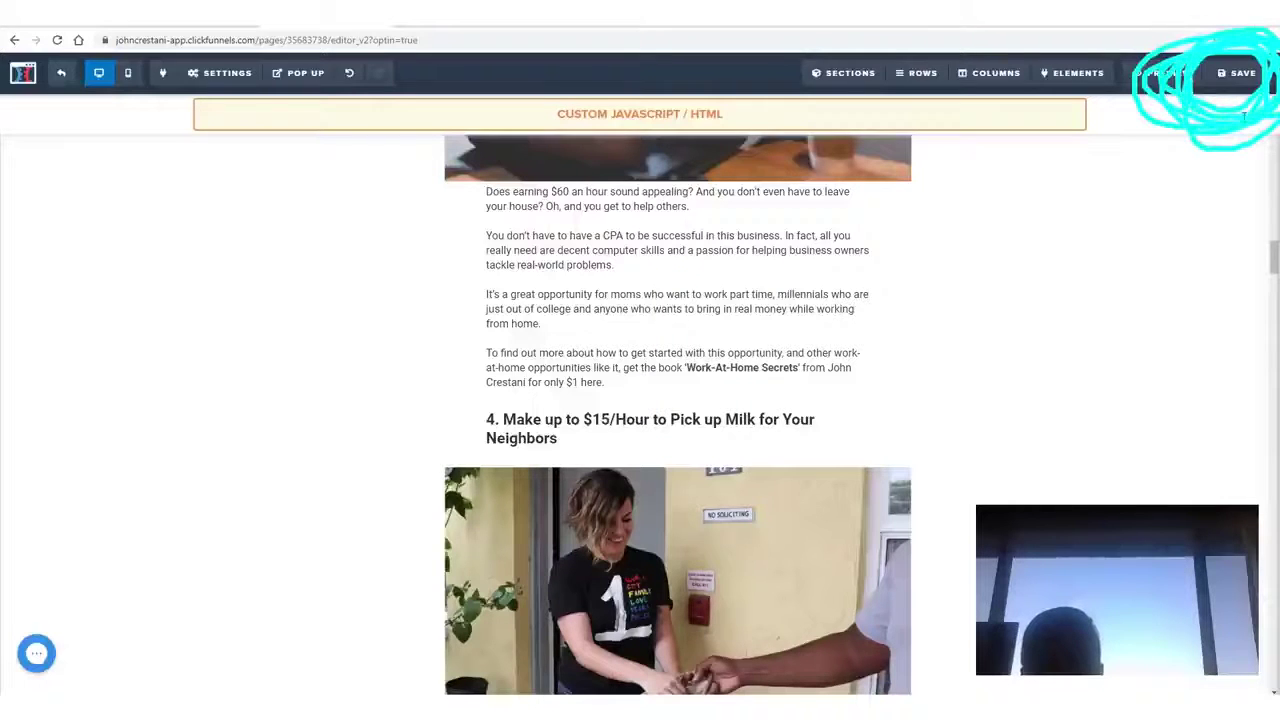
pyautogui.moveTo(1262, 108); pyautogui.dragTo(1215, 100)
pyautogui.moveTo(312, 471)
pyautogui.mouseDown()
pyautogui.moveTo(1251, 163)
pyautogui.moveTo(1020, 280)
pyautogui.moveTo(1118, 150)
pyautogui.mouseUp()
pyautogui.moveTo(282, 126); pyautogui.dragTo(1006, 97)
pyautogui.press('Escape')
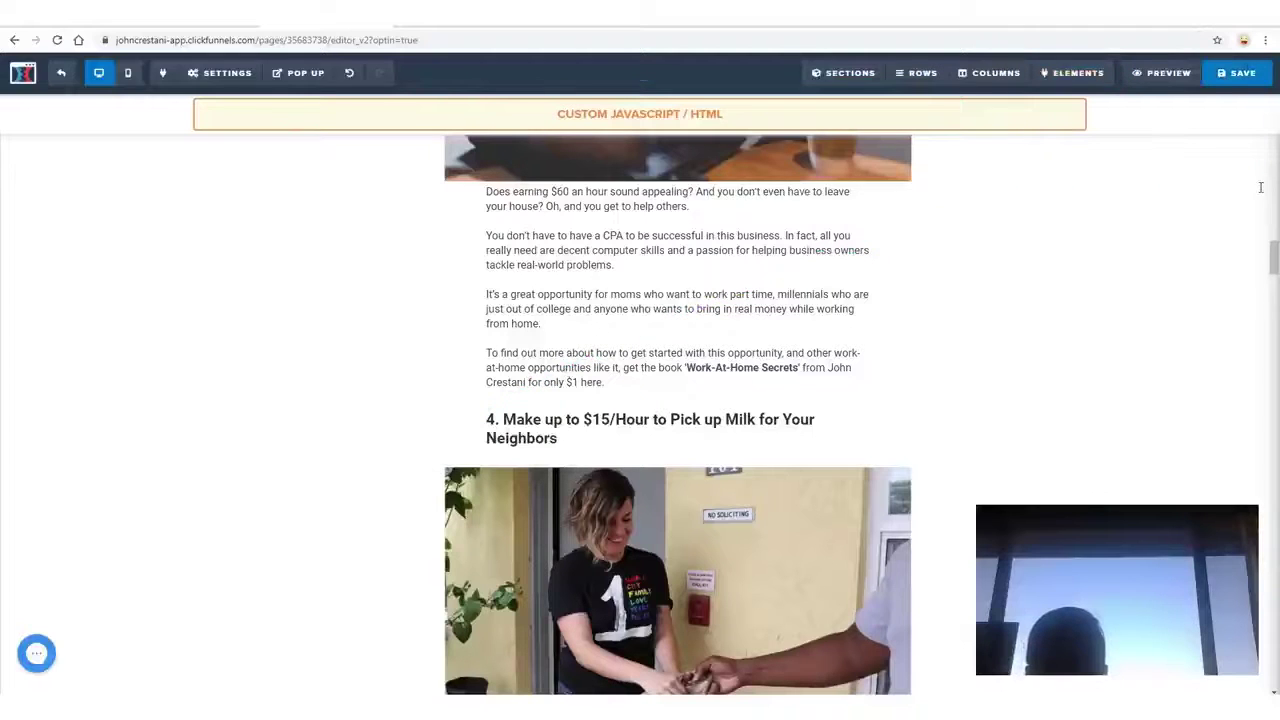
pyautogui.click(1236, 73)
# Leave the page editor for the Bizopp Listicle step overview and open a new browser tab.
pyautogui.moveTo(125, 76)
pyautogui.mouseDown()
pyautogui.moveTo(14, 62)
pyautogui.moveTo(22, 36)
pyautogui.mouseUp()
pyautogui.moveTo(6, 98); pyautogui.dragTo(100, 100)
pyautogui.moveTo(740, 582)
pyautogui.mouseDown()
pyautogui.moveTo(160, 104)
pyautogui.moveTo(168, 250)
pyautogui.moveTo(131, 225)
pyautogui.mouseUp()
pyautogui.moveTo(82, 440)
pyautogui.mouseDown()
pyautogui.moveTo(94, 280)
pyautogui.moveTo(45, 190)
pyautogui.mouseUp()
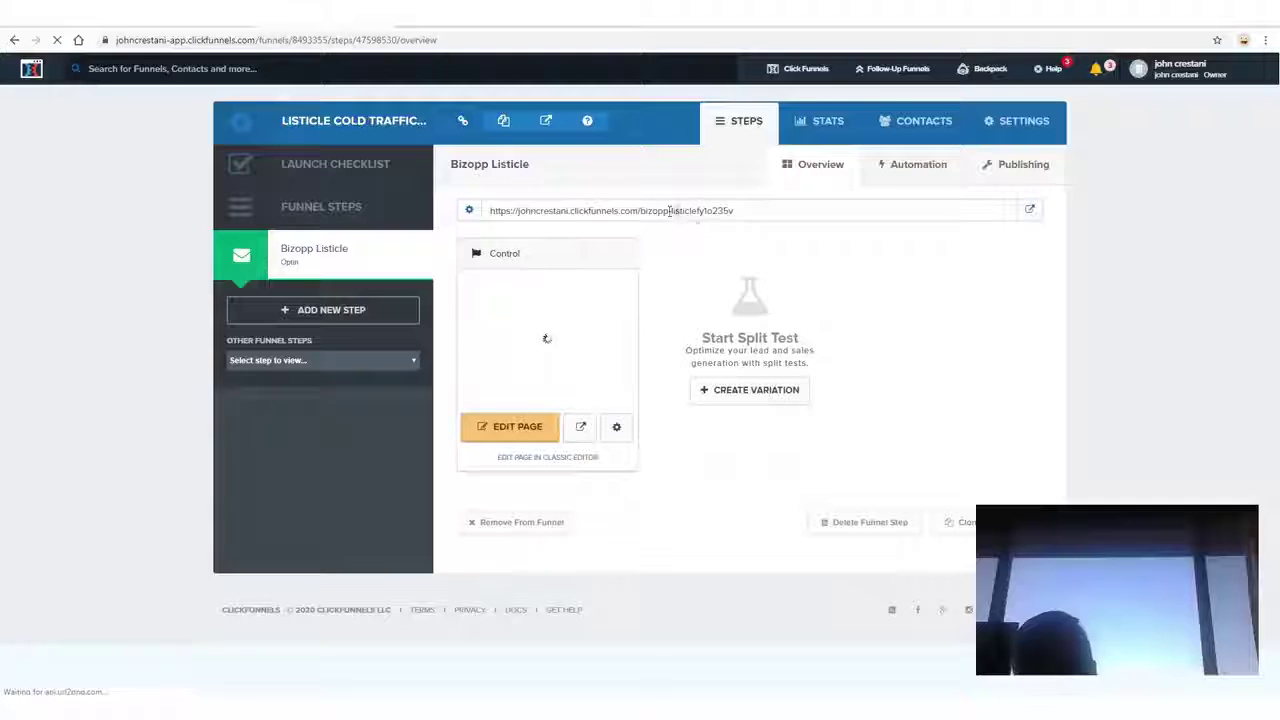
pyautogui.hotkey('ctrl', 't')
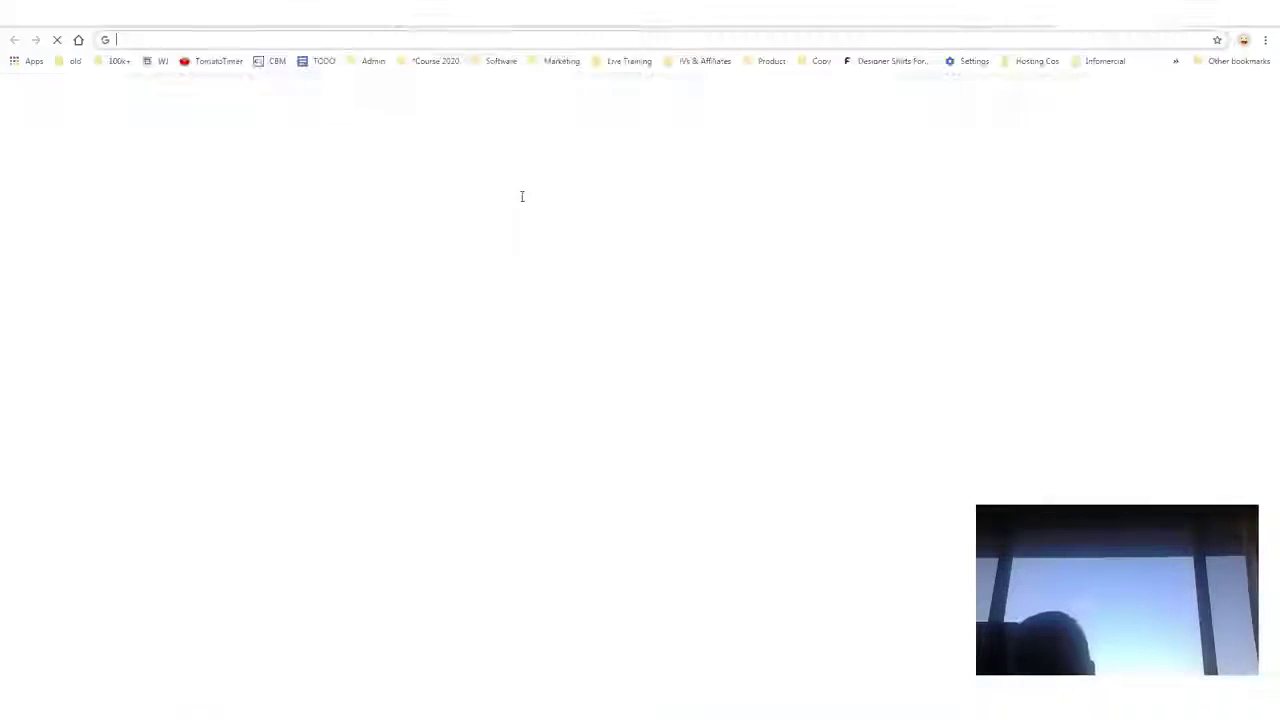
# Load the Bizopp Listicle step's public URL and inspect the link options of the 'Work-At-Home Secrets' book link above item 2.
pyautogui.write('https://johncrestani.clickfunnels.com/bizopp-listiclefy1o235v')
pyautogui.press('Return')
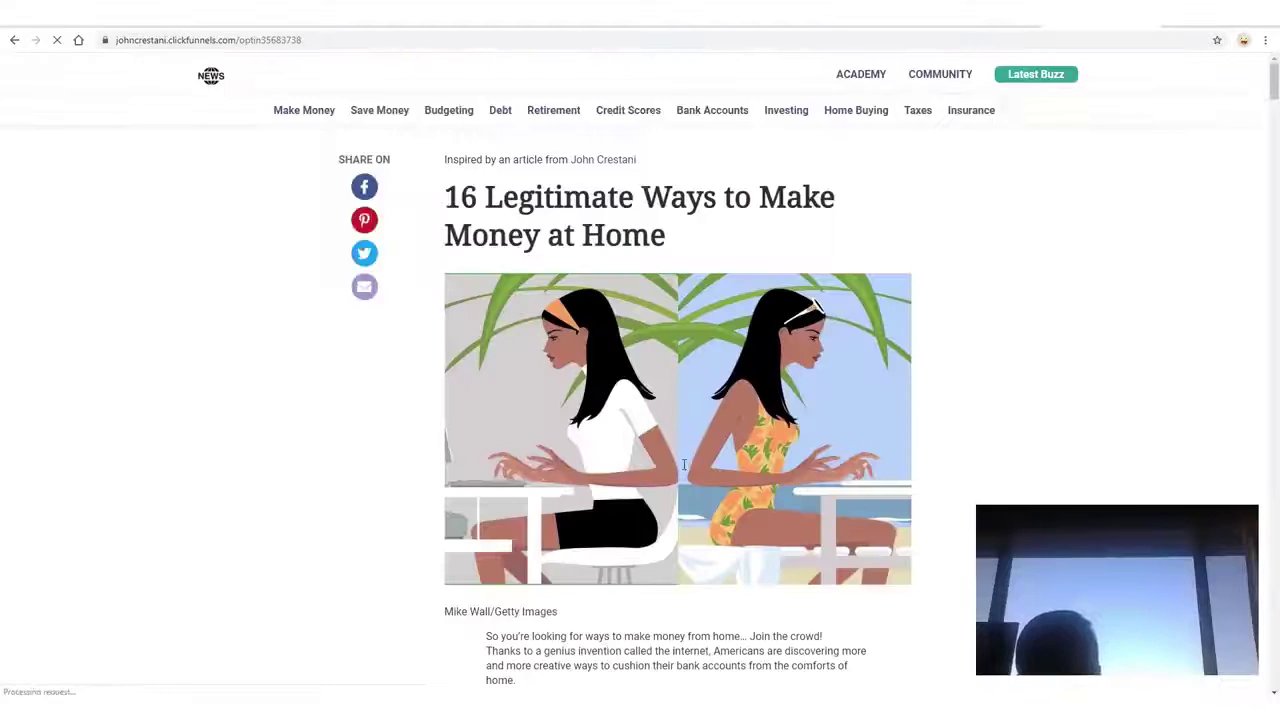
pyautogui.scroll(-20, 684, 189)
pyautogui.rightClick(684, 189)
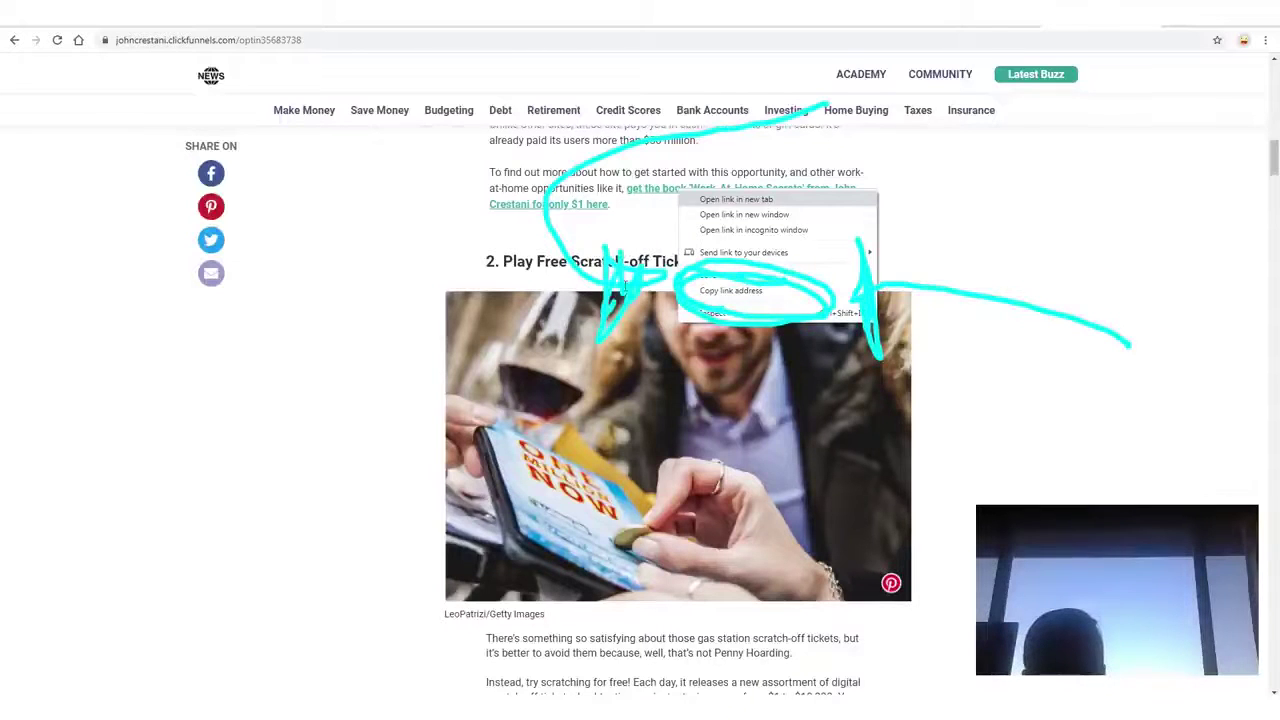
pyautogui.press('Escape')
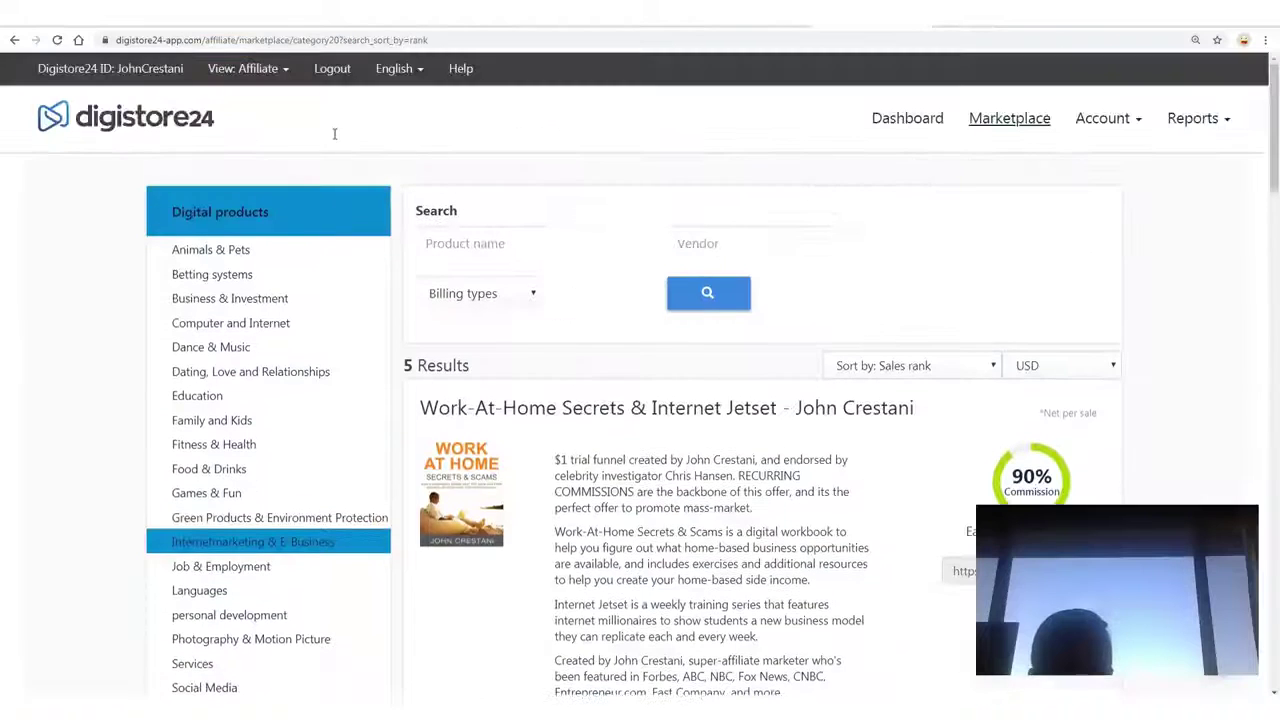
# Switch to Digistore24 and examine the affiliate dashboard's Promoclicks summary and the available reports.
pyautogui.click(907, 118)
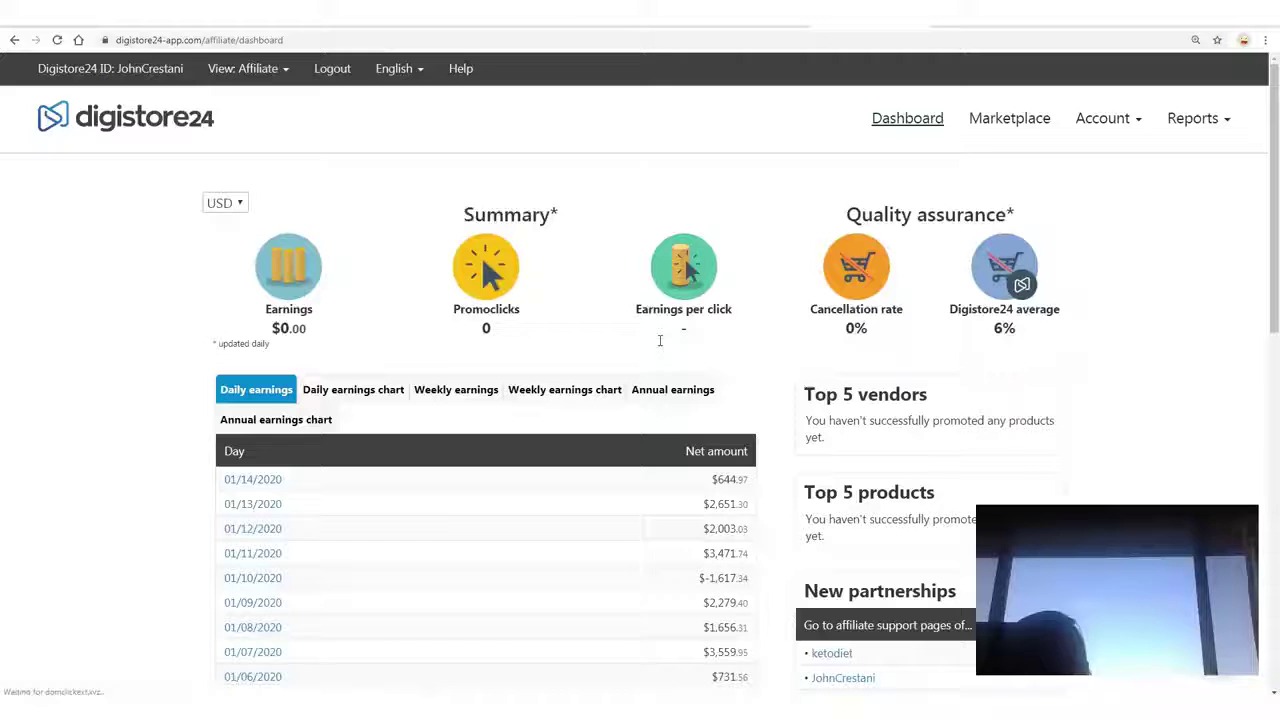
pyautogui.moveTo(645, 156)
pyautogui.mouseDown()
pyautogui.moveTo(349, 326)
pyautogui.moveTo(494, 177)
pyautogui.moveTo(503, 208)
pyautogui.mouseUp()
pyautogui.moveTo(441, 363); pyautogui.dragTo(348, 428)
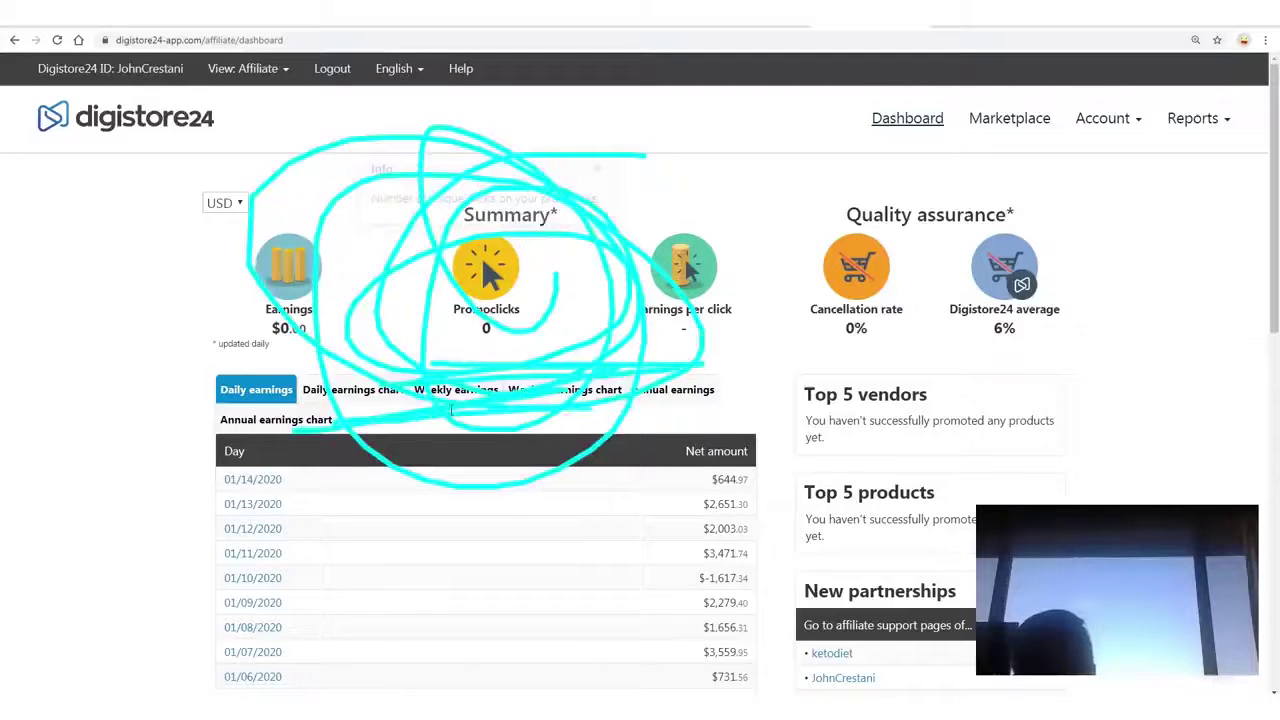
pyautogui.press('Escape')
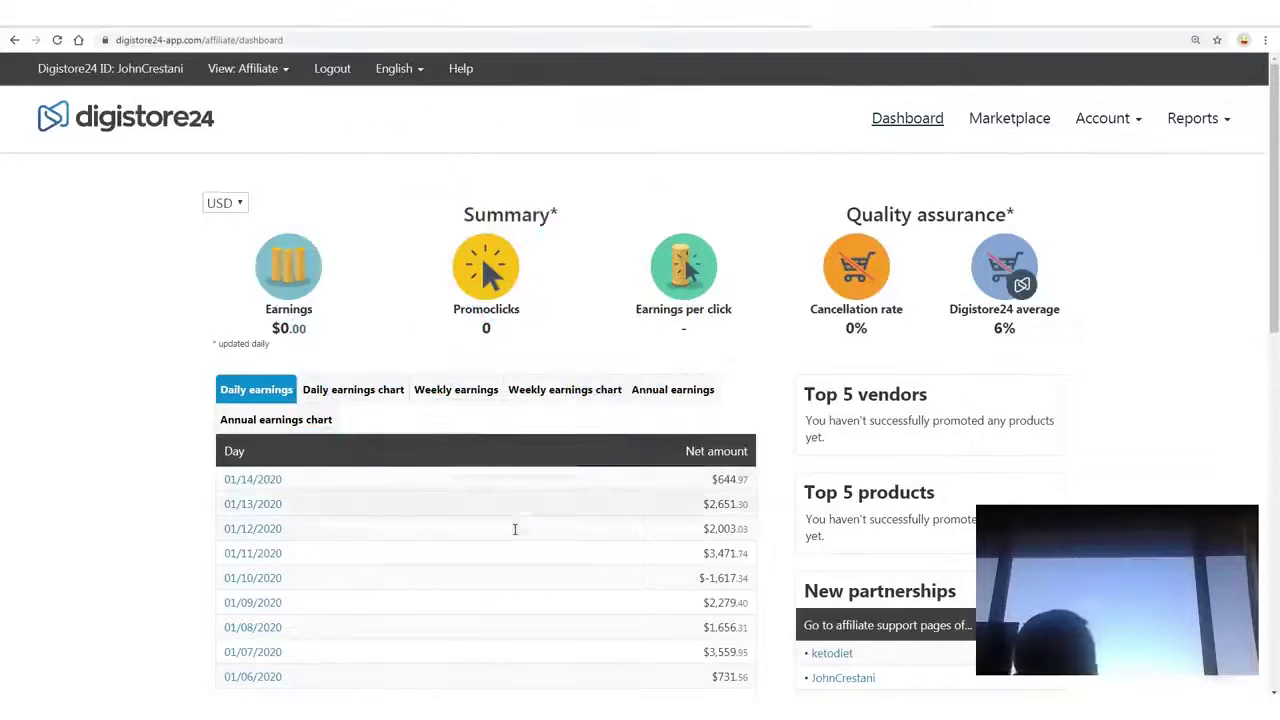
pyautogui.click(1193, 118)
pyautogui.moveTo(1130, 262)
pyautogui.mouseDown()
pyautogui.moveTo(1250, 265)
pyautogui.moveTo(1191, 236)
pyautogui.mouseUp()
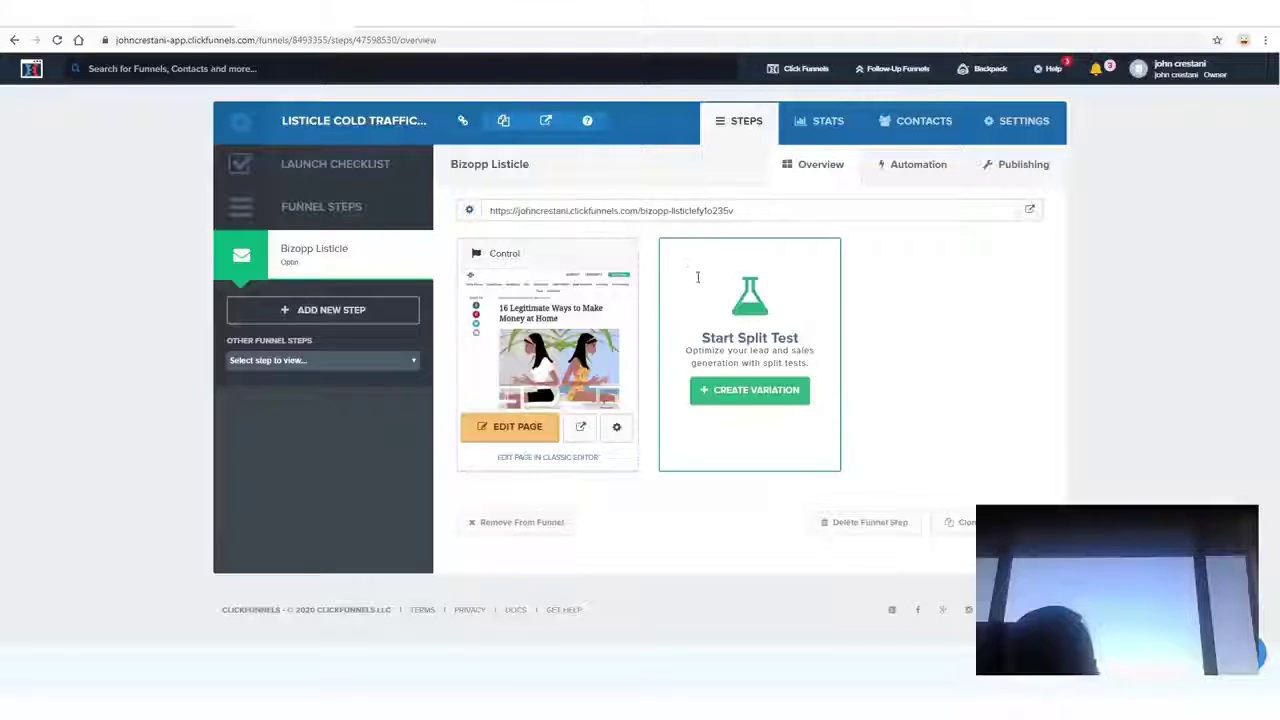
# Return to ClickFunnels, open the Listicle Cold Traffic Bizopp Presell funnel's settings and enlarge the page to 150%.
pyautogui.moveTo(480, 497); pyautogui.dragTo(900, 232)
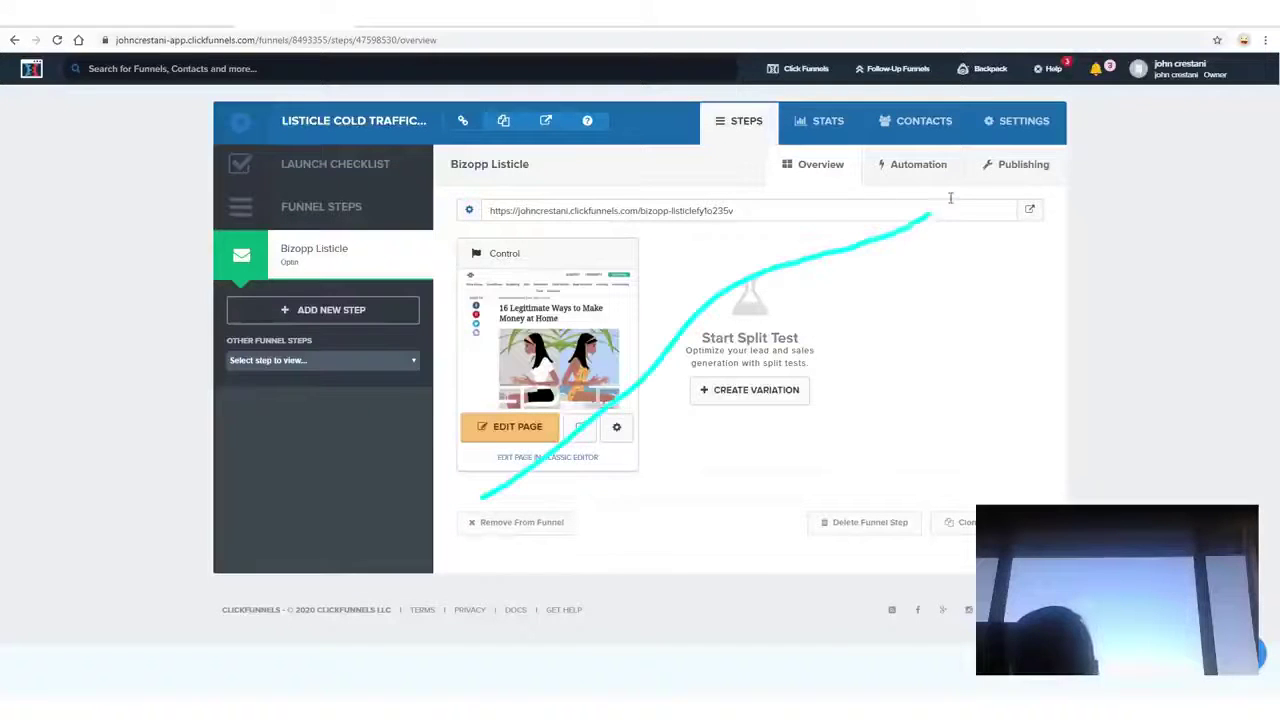
pyautogui.moveTo(922, 180); pyautogui.dragTo(1008, 265)
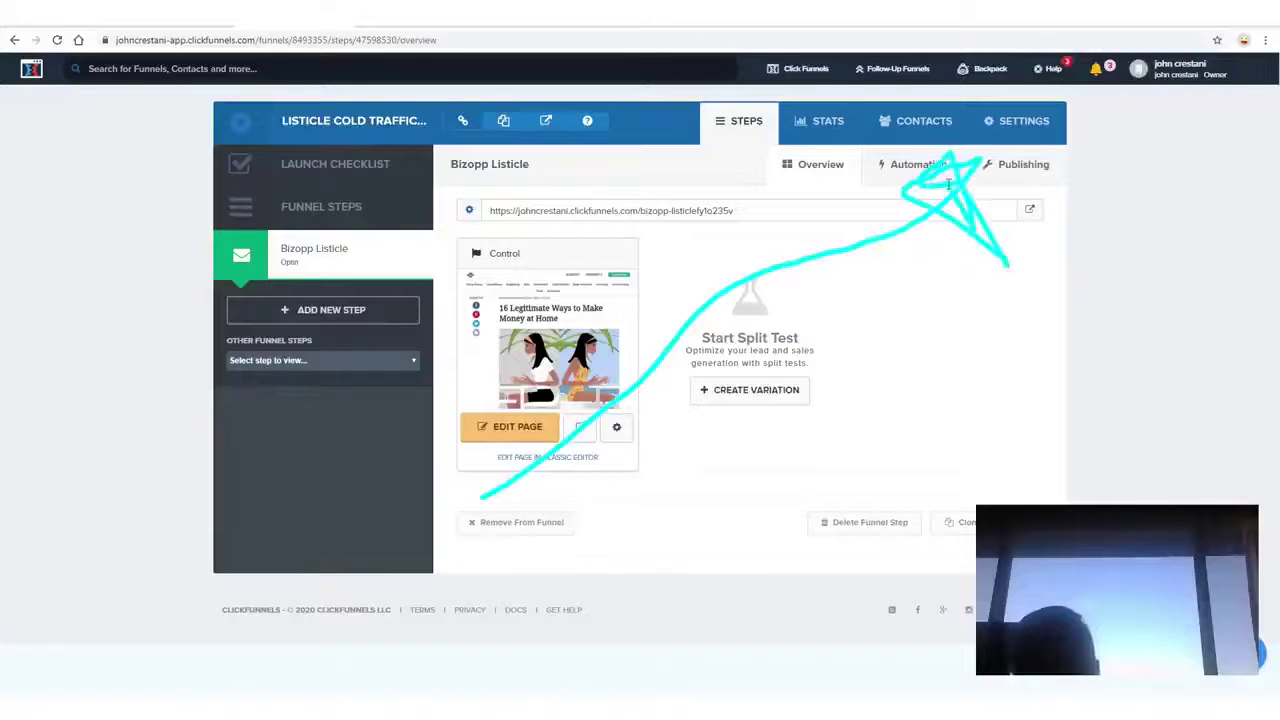
pyautogui.moveTo(991, 157); pyautogui.dragTo(1060, 80)
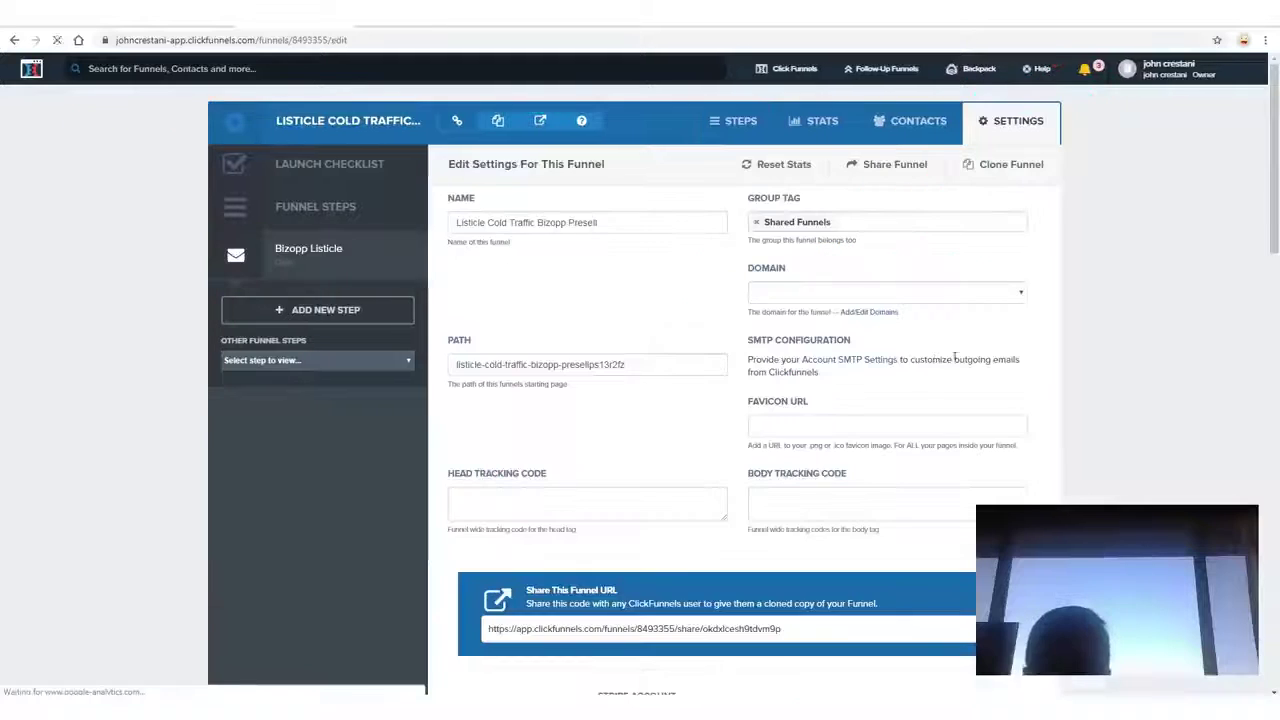
pyautogui.moveTo(894, 328)
pyautogui.mouseDown()
pyautogui.moveTo(1064, 322)
pyautogui.moveTo(905, 250)
pyautogui.moveTo(733, 240)
pyautogui.mouseUp()
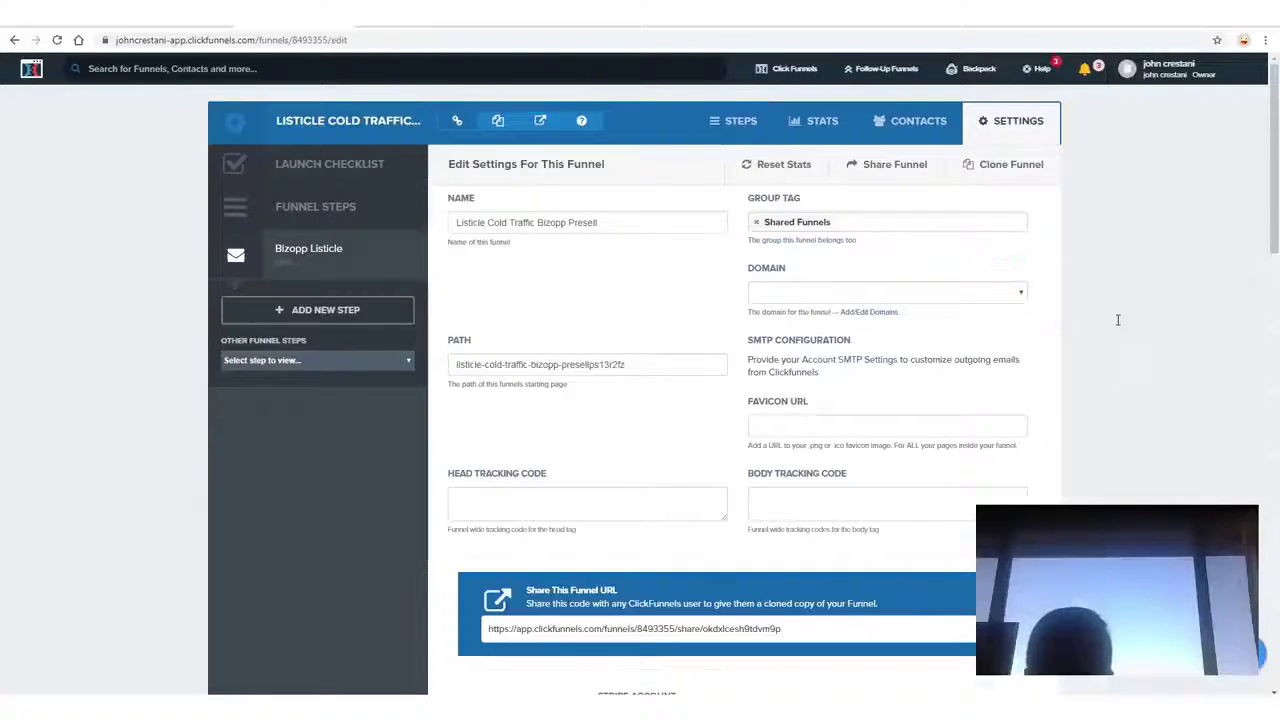
pyautogui.hotkey('ctrl', '+')
pyautogui.hotkey('ctrl', '+')
pyautogui.hotkey('ctrl', '+')
pyautogui.hotkey('ctrl', '+')
pyautogui.hotkey('ctrl', '-')
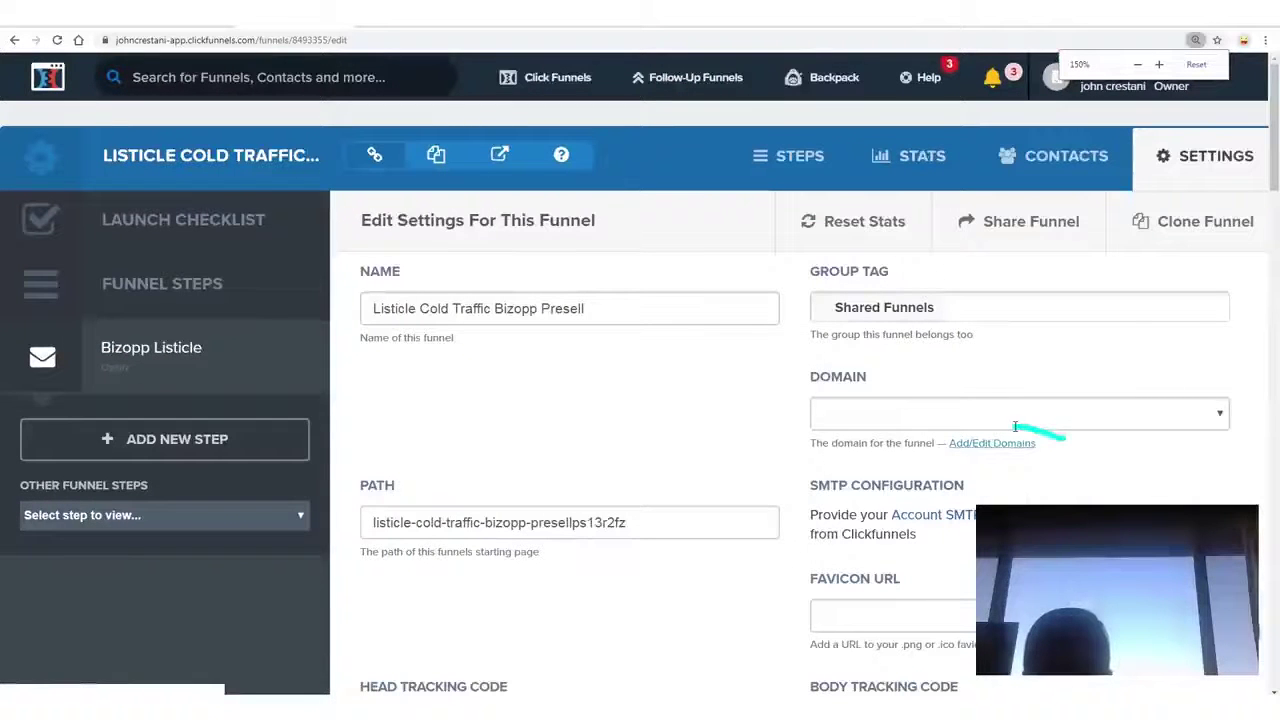
# Open the account's domain management page from the funnel's domain setting and look through the domains.
pyautogui.moveTo(940, 437); pyautogui.dragTo(958, 471)
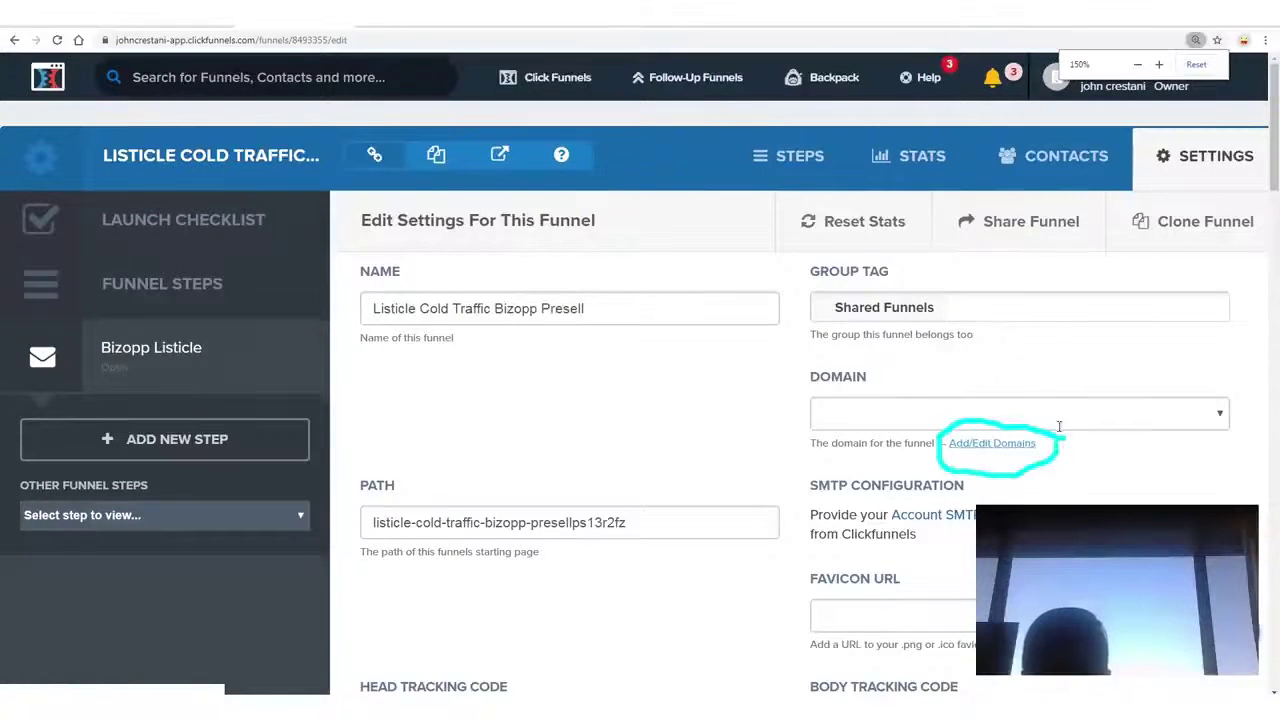
pyautogui.moveTo(1059, 426); pyautogui.dragTo(945, 432)
pyautogui.moveTo(1059, 456)
pyautogui.mouseDown()
pyautogui.moveTo(945, 445)
pyautogui.moveTo(1070, 395)
pyautogui.moveTo(812, 440)
pyautogui.moveTo(733, 521)
pyautogui.moveTo(739, 444)
pyautogui.mouseUp()
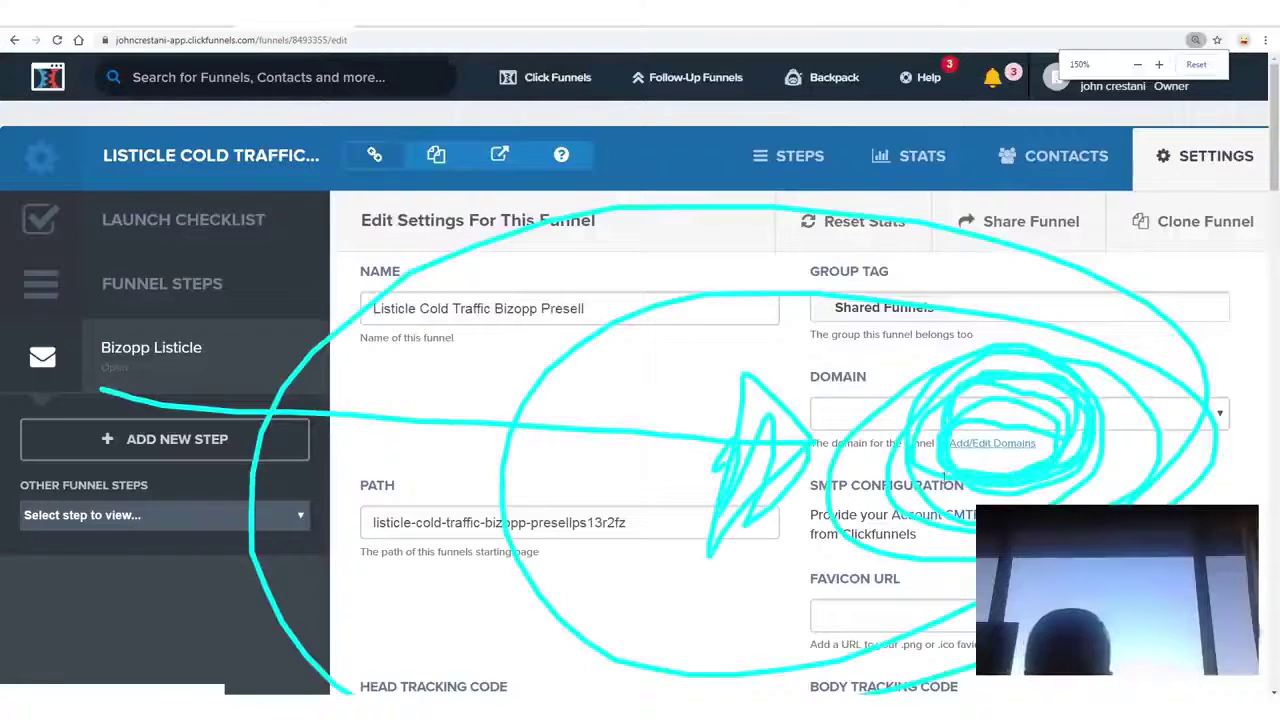
pyautogui.click(990, 443)
pyautogui.scroll(-6, 620, 233)
pyautogui.scroll(6, 620, 288)
pyautogui.scroll(-1, 636, 331)
pyautogui.scroll(1, 636, 331)
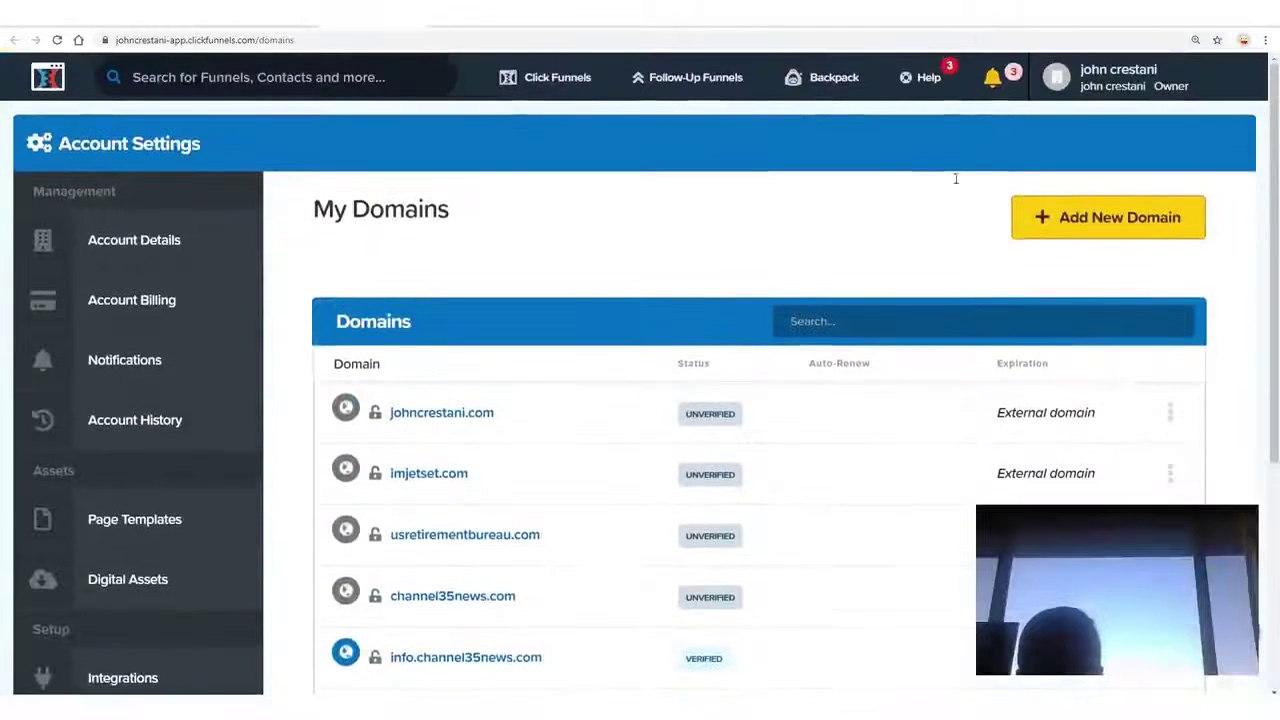
# Start adding a new domain and compare registering a new one with using an existing one.
pyautogui.moveTo(996, 262); pyautogui.dragTo(1234, 252)
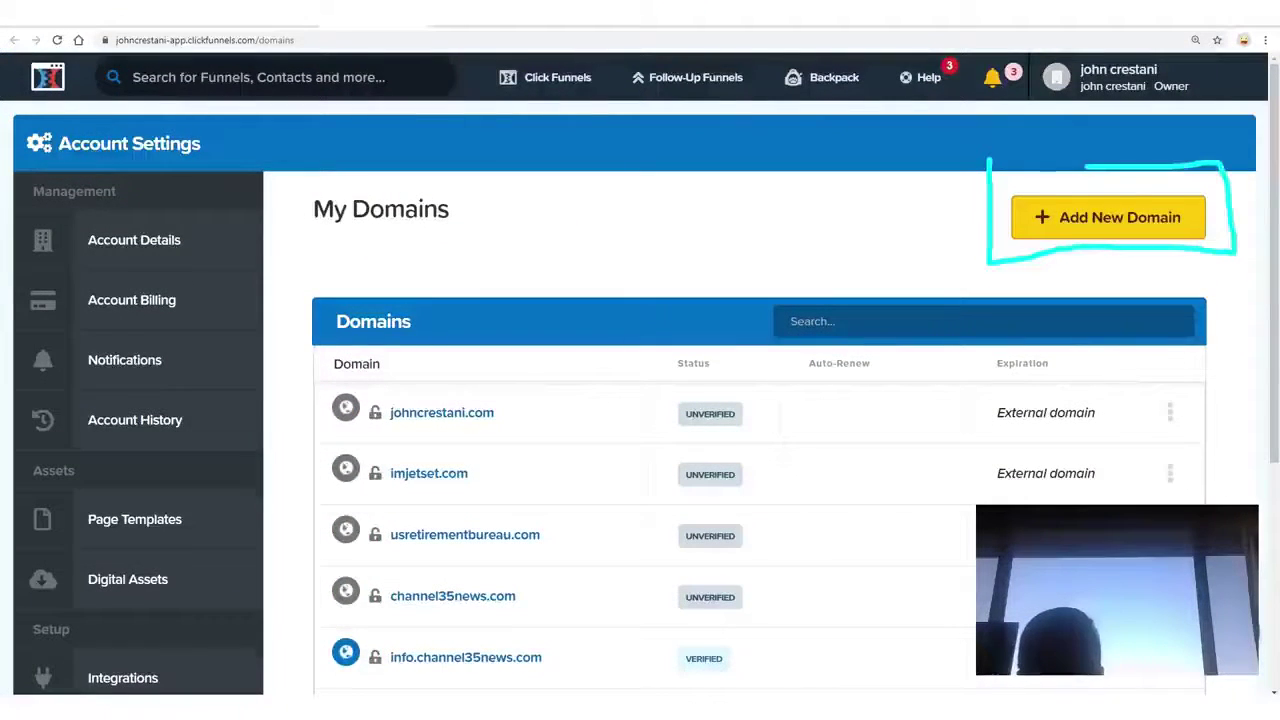
pyautogui.moveTo(340, 213); pyautogui.dragTo(944, 216)
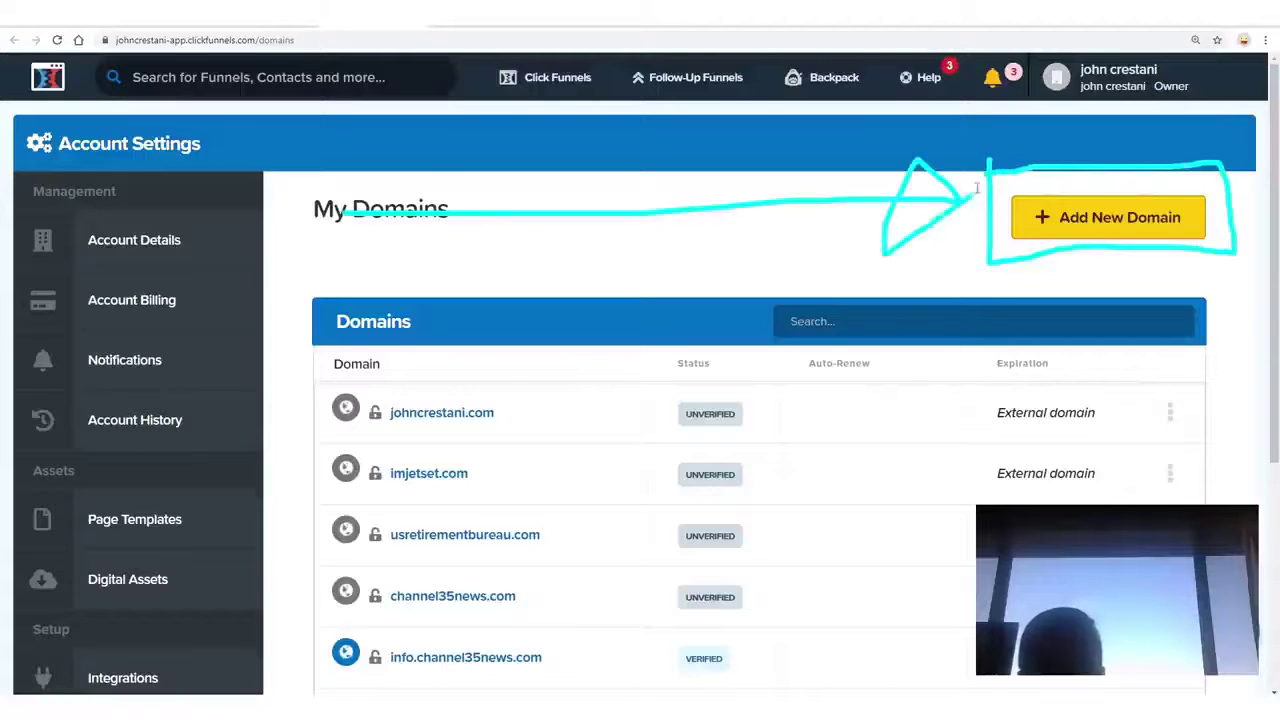
pyautogui.moveTo(1096, 504)
pyautogui.mouseDown()
pyautogui.moveTo(1125, 297)
pyautogui.moveTo(1250, 368)
pyautogui.moveTo(1110, 330)
pyautogui.mouseUp()
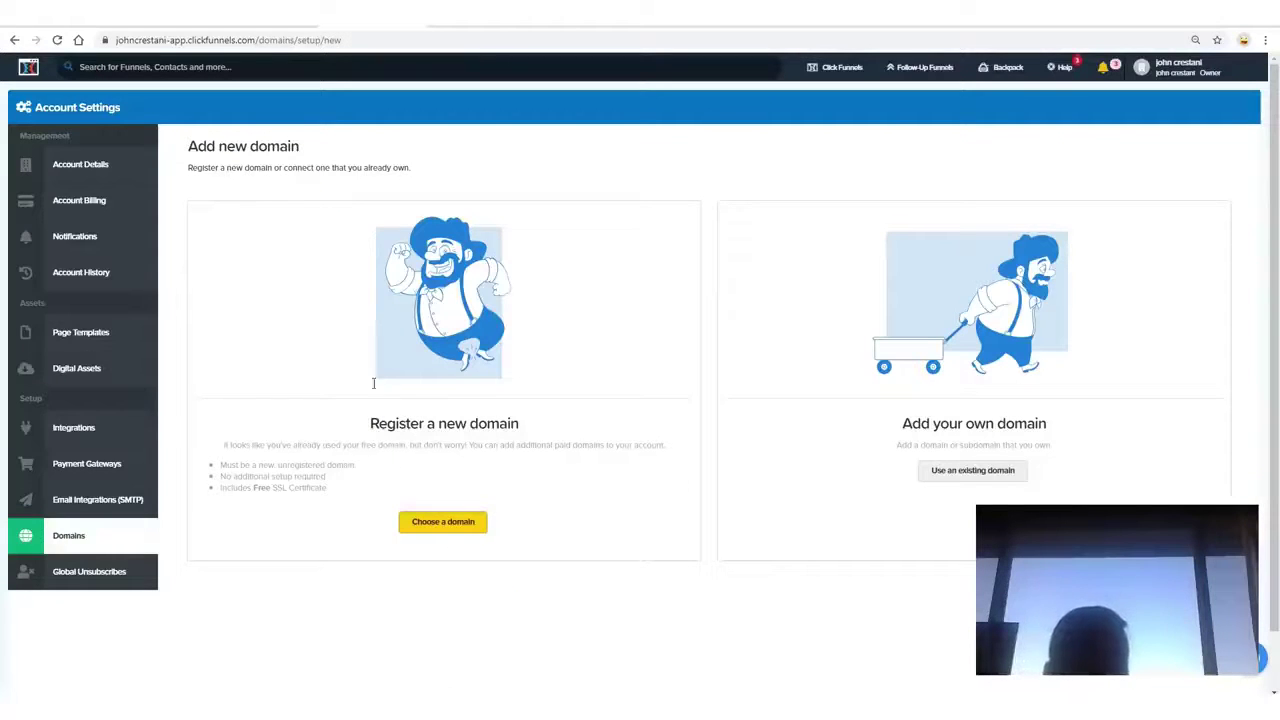
pyautogui.moveTo(370, 423); pyautogui.dragTo(534, 429)
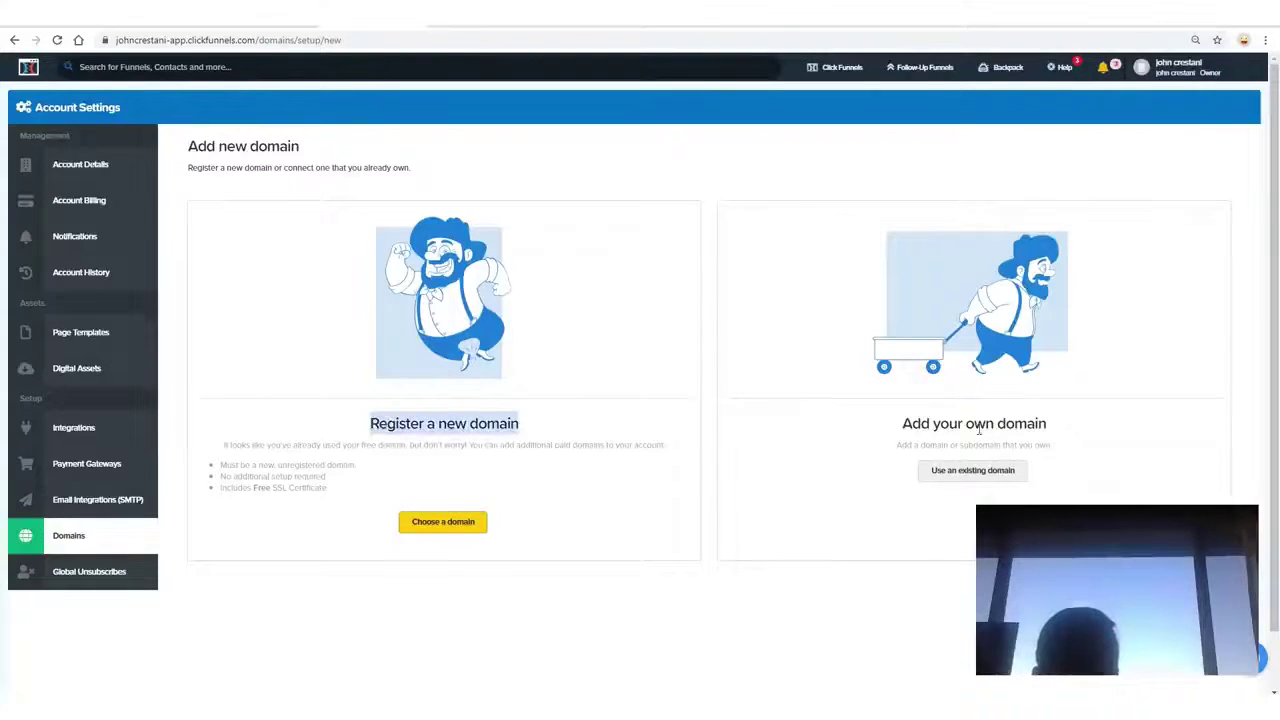
pyautogui.moveTo(903, 423); pyautogui.dragTo(1057, 420)
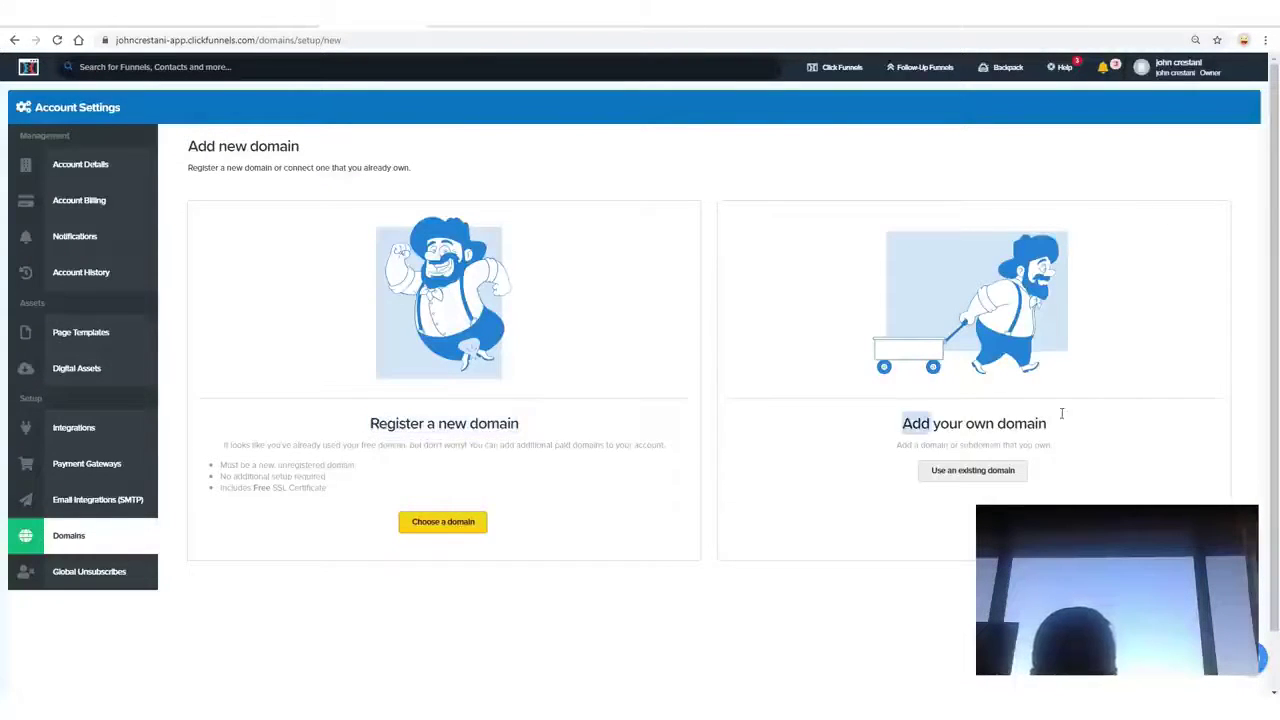
pyautogui.click(910, 425)
pyautogui.moveTo(369, 423); pyautogui.dragTo(563, 426)
pyautogui.click(483, 422)
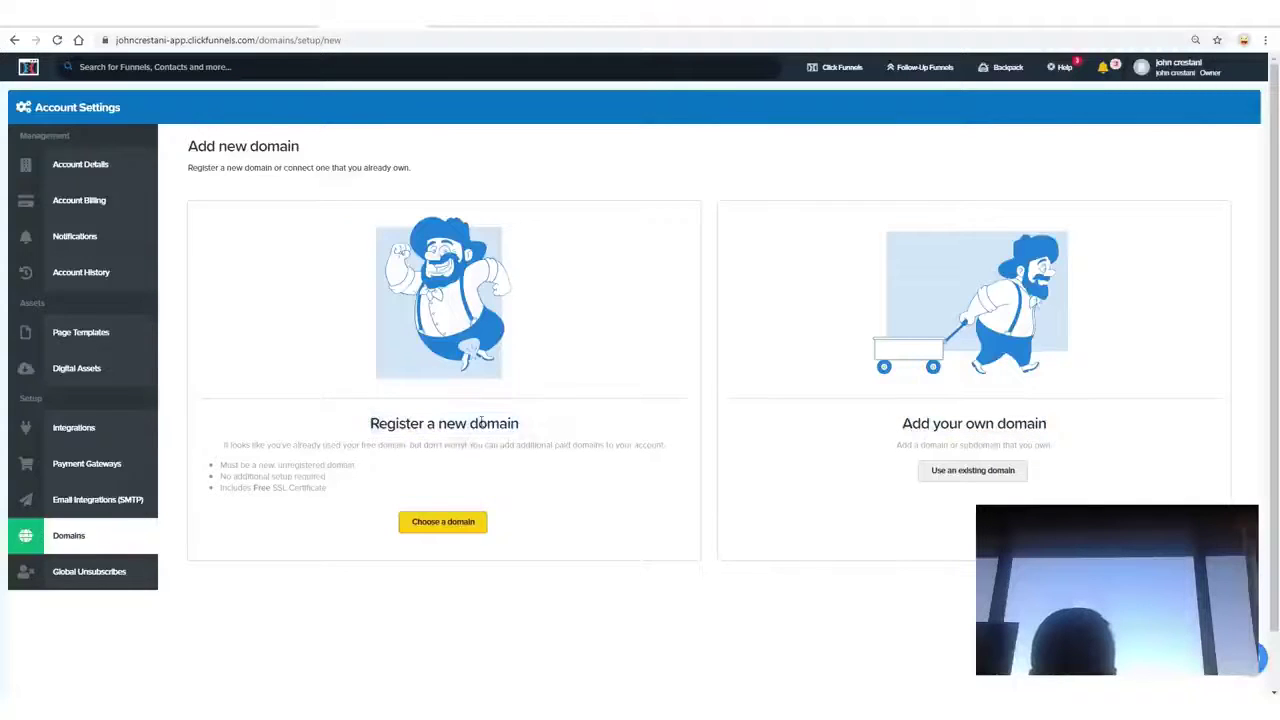
# Choose to register a new domain and open the available-domain search.
pyautogui.moveTo(185, 250)
pyautogui.mouseDown()
pyautogui.moveTo(175, 578)
pyautogui.moveTo(725, 597)
pyautogui.moveTo(125, 148)
pyautogui.mouseUp()
pyautogui.moveTo(374, 514)
pyautogui.mouseDown()
pyautogui.moveTo(586, 563)
pyautogui.moveTo(376, 477)
pyautogui.mouseUp()
pyautogui.moveTo(521, 548); pyautogui.dragTo(576, 504)
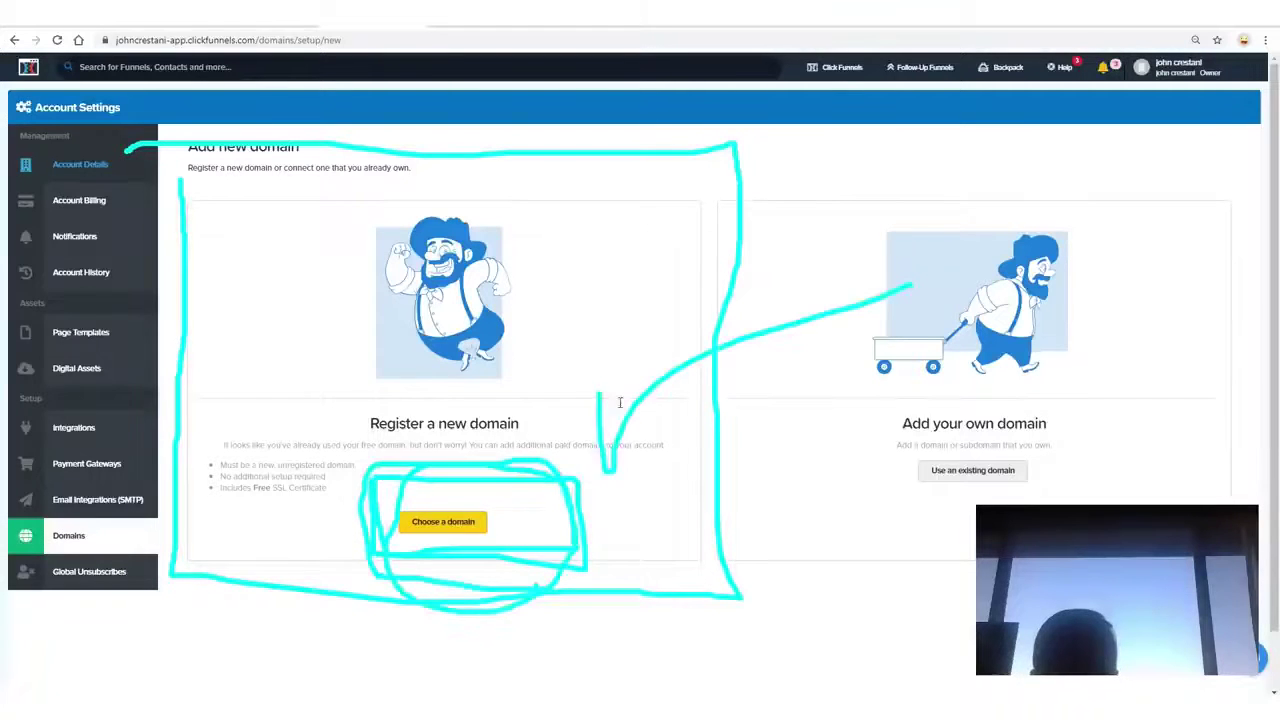
pyautogui.moveTo(620, 403); pyautogui.dragTo(615, 475)
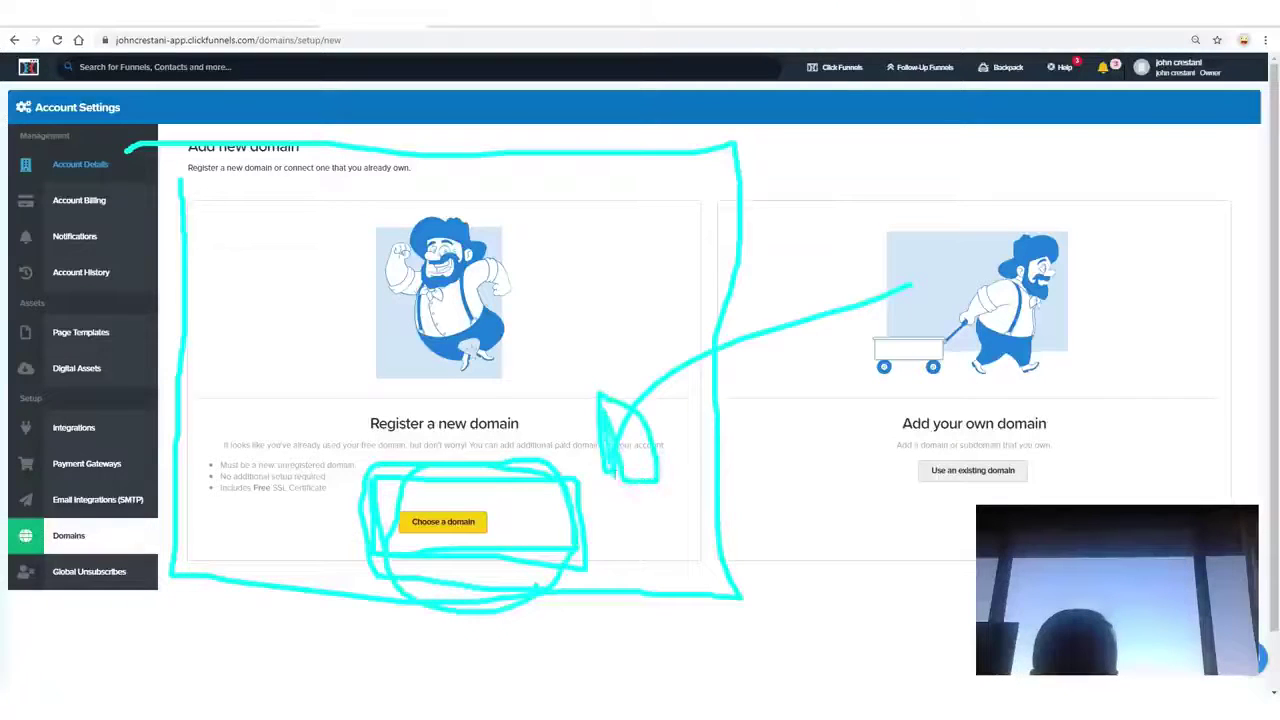
pyautogui.click(443, 521)
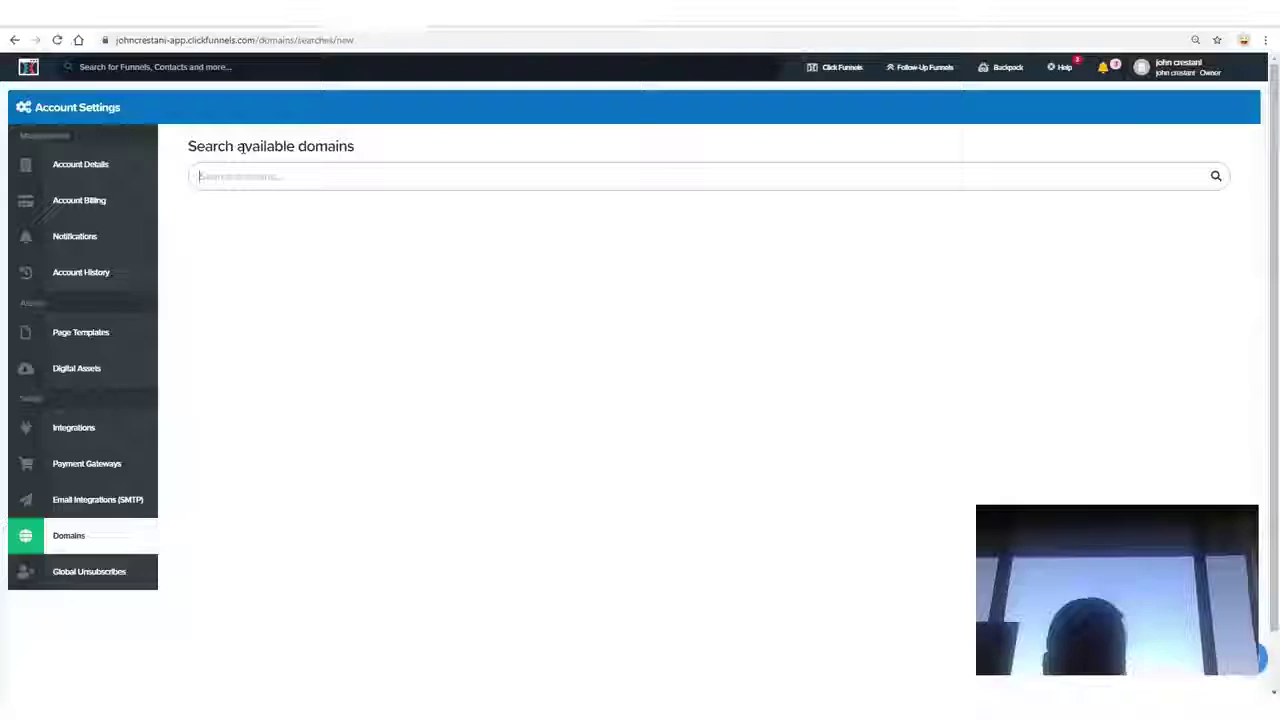
# Search the available domains for "johnsworkathomeadvice" and review the .com, .net and .name options and their prices.
pyautogui.write('s')
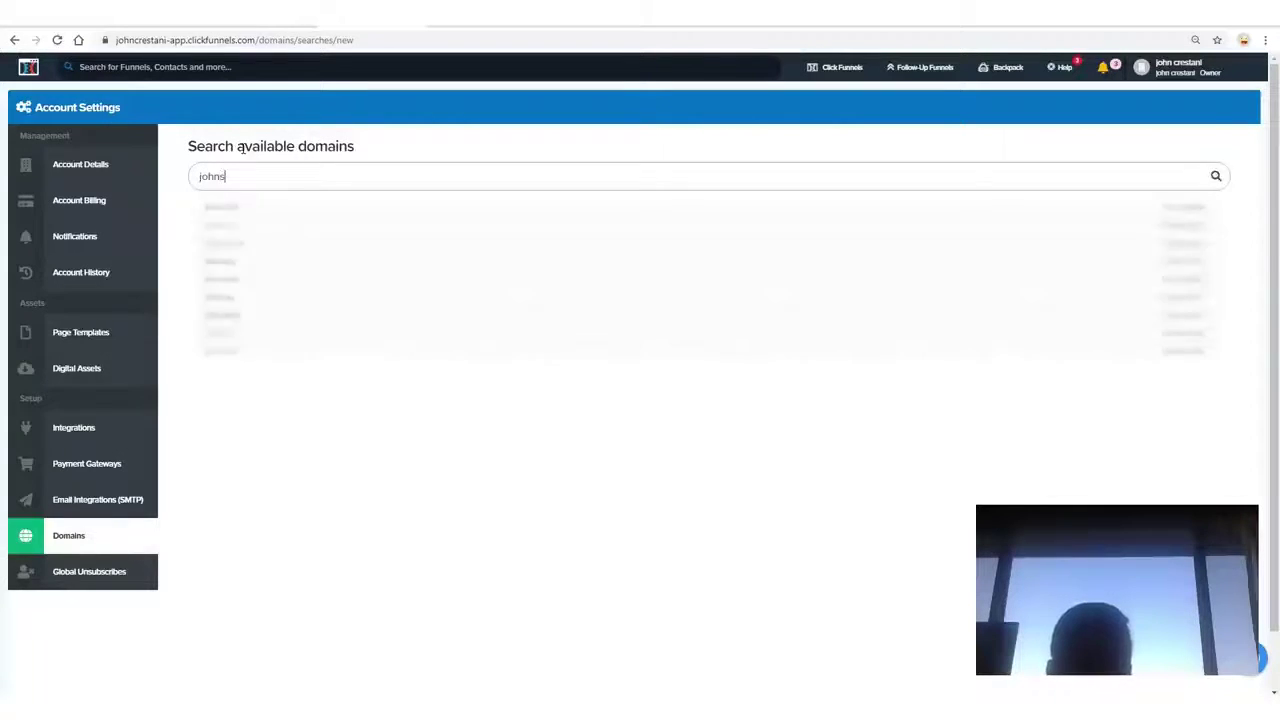
pyautogui.write('woekathomeadvice')
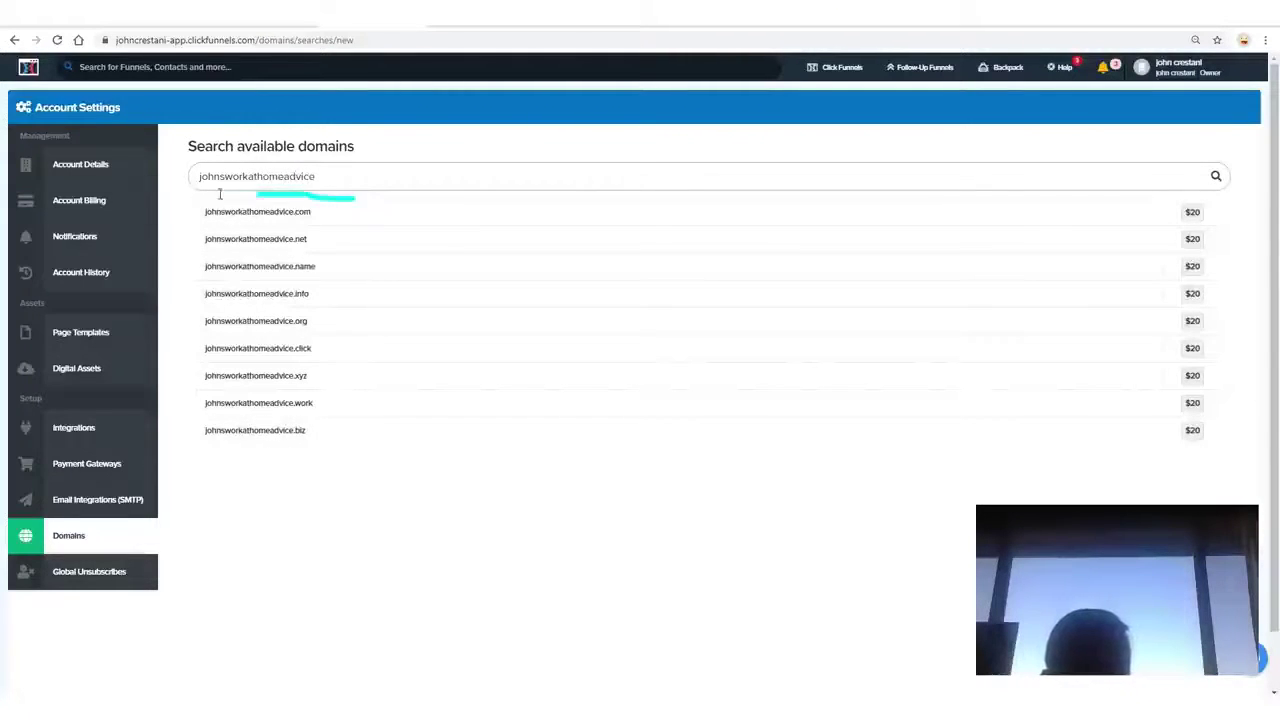
pyautogui.moveTo(344, 224); pyautogui.dragTo(200, 195)
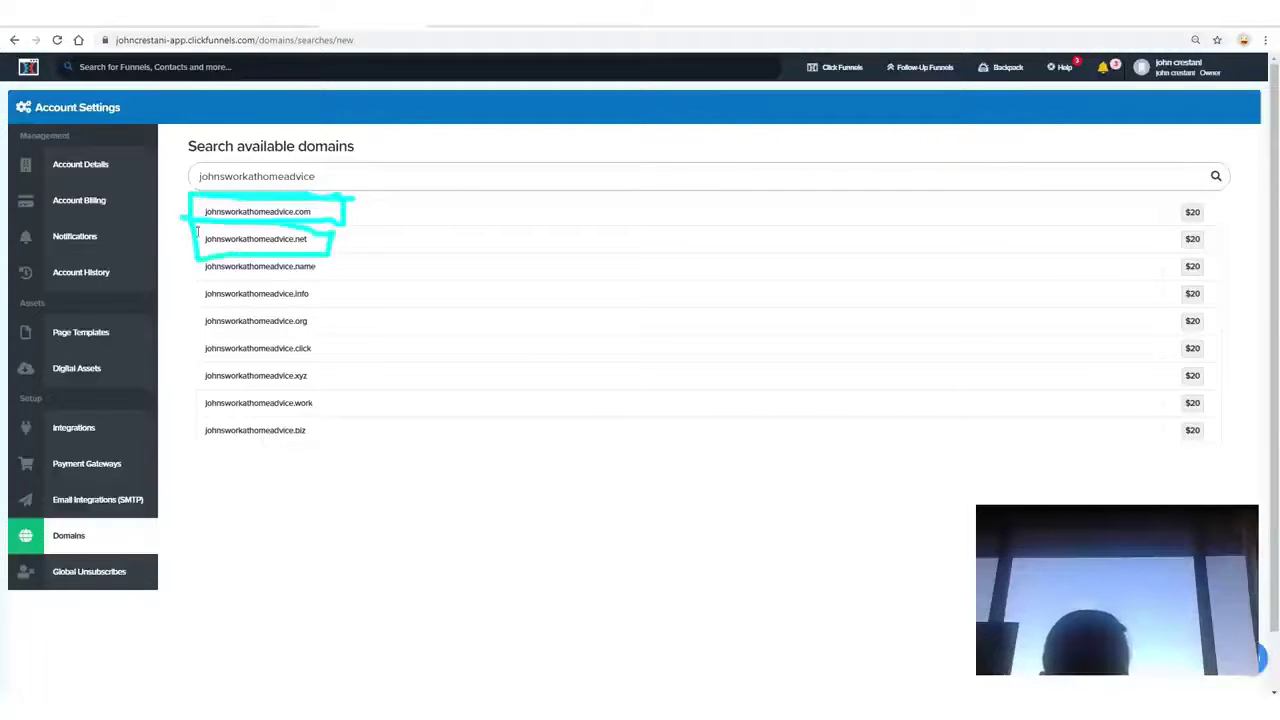
pyautogui.moveTo(238, 287)
pyautogui.mouseDown()
pyautogui.moveTo(345, 245)
pyautogui.moveTo(152, 247)
pyautogui.mouseUp()
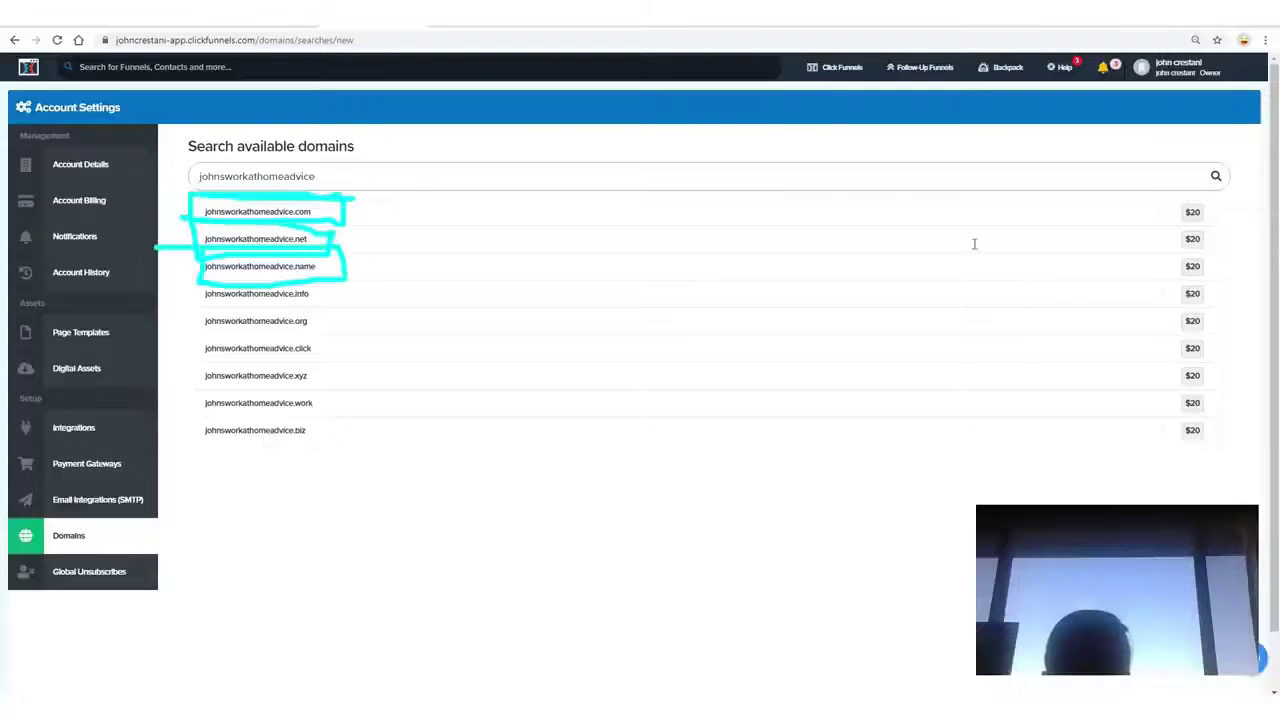
pyautogui.press('Escape')
pyautogui.scroll(5, 1150, 260)
pyautogui.moveTo(1183, 300)
pyautogui.mouseDown()
pyautogui.moveTo(1117, 283)
pyautogui.moveTo(1142, 284)
pyautogui.mouseUp()
pyautogui.press('Escape')
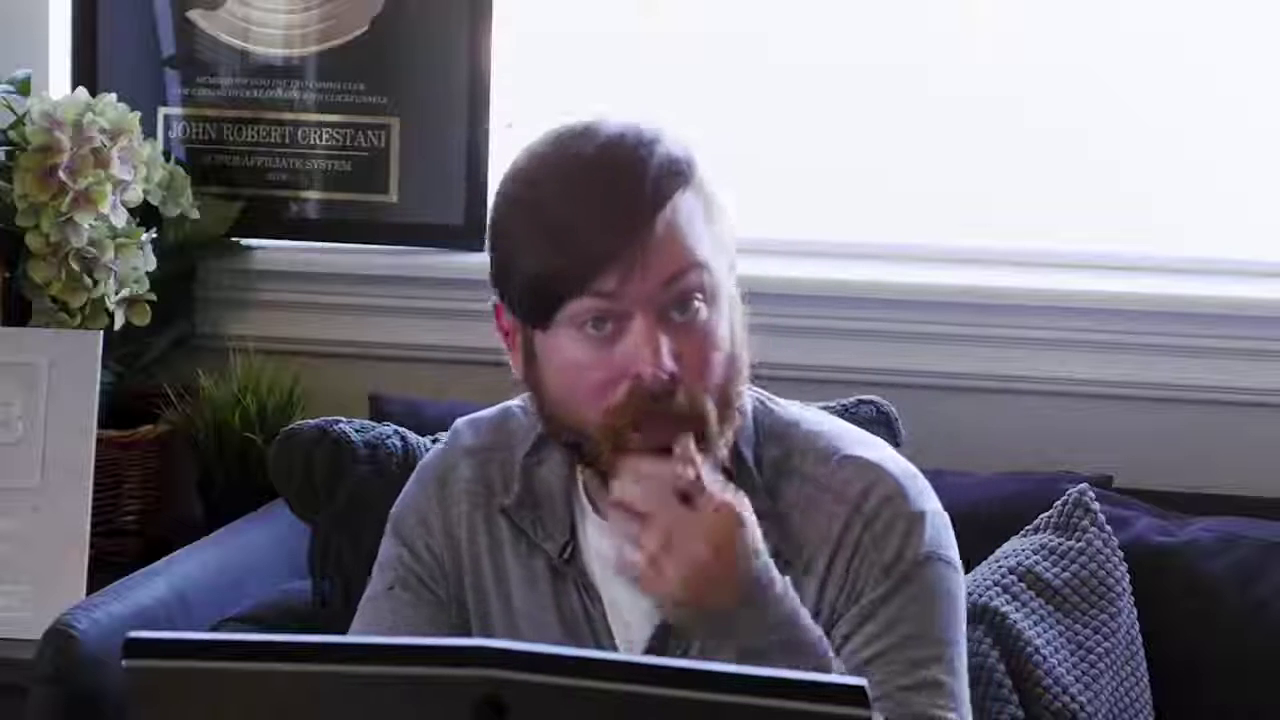
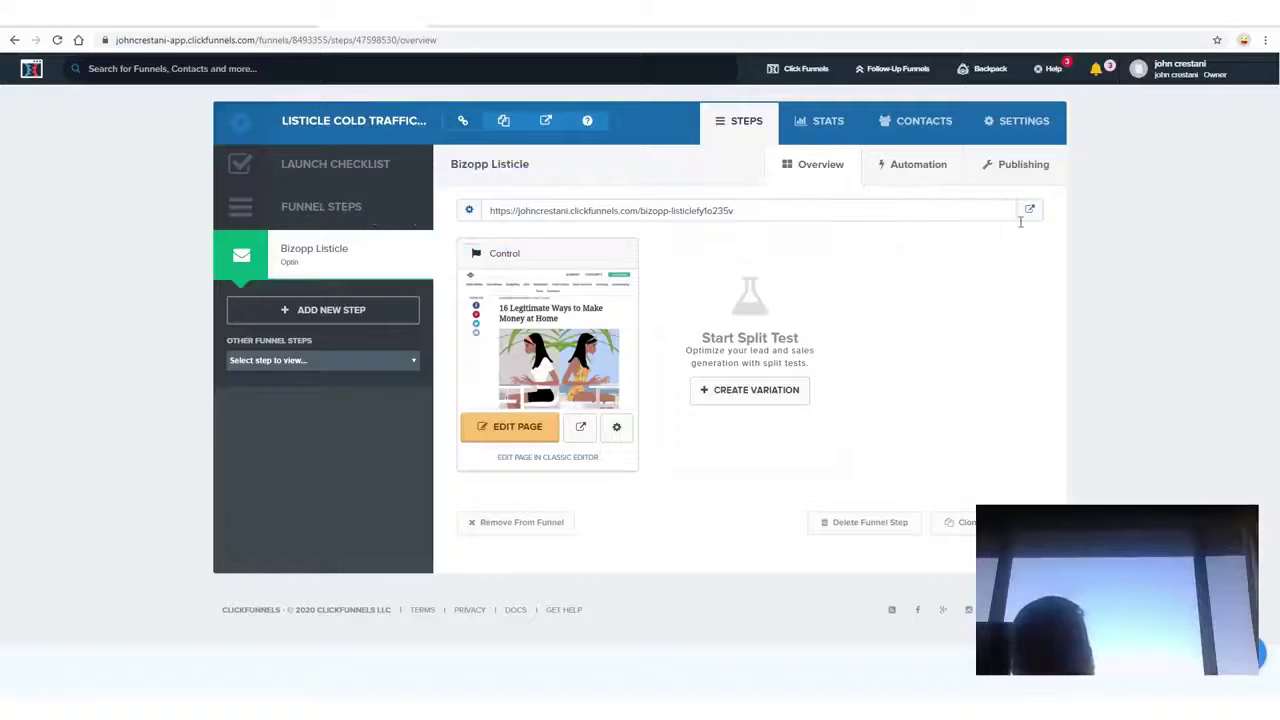
# Open the funnel's settings and set its domain to newcareeradvice.com.
pyautogui.moveTo(1105, 110)
pyautogui.mouseDown()
pyautogui.moveTo(1000, 93)
pyautogui.moveTo(966, 130)
pyautogui.mouseUp()
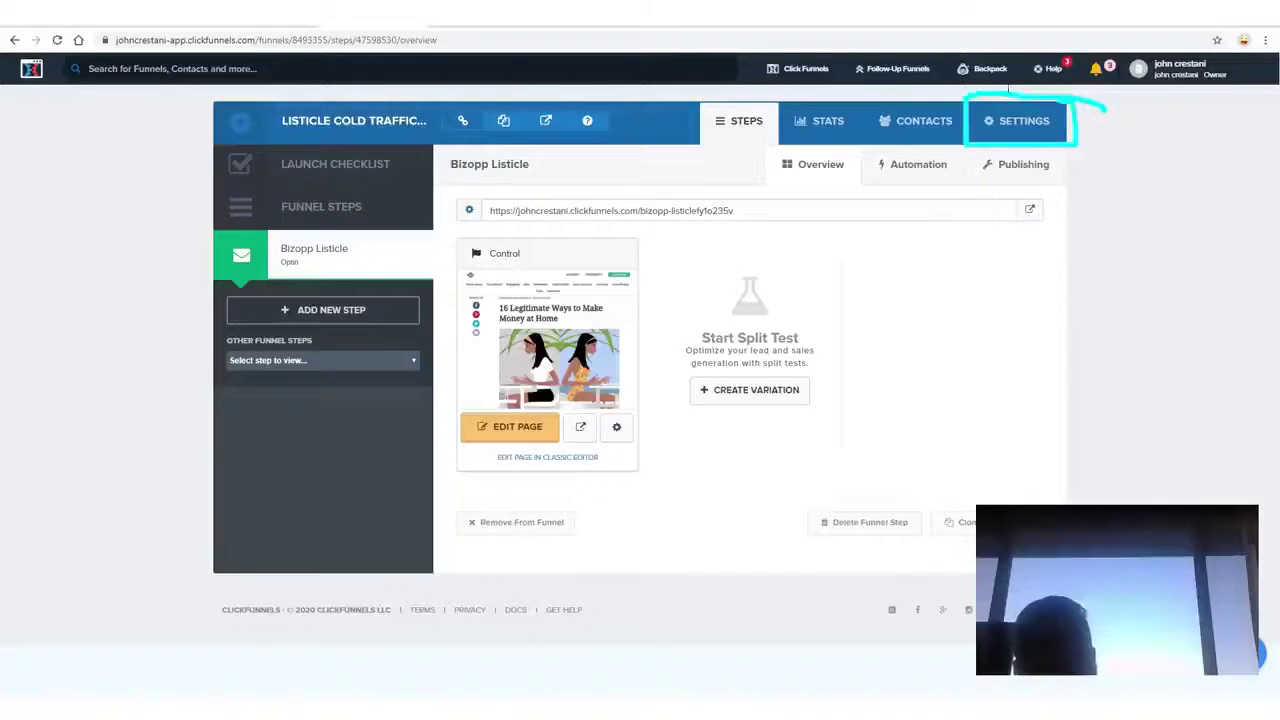
pyautogui.moveTo(890, 116); pyautogui.dragTo(945, 146)
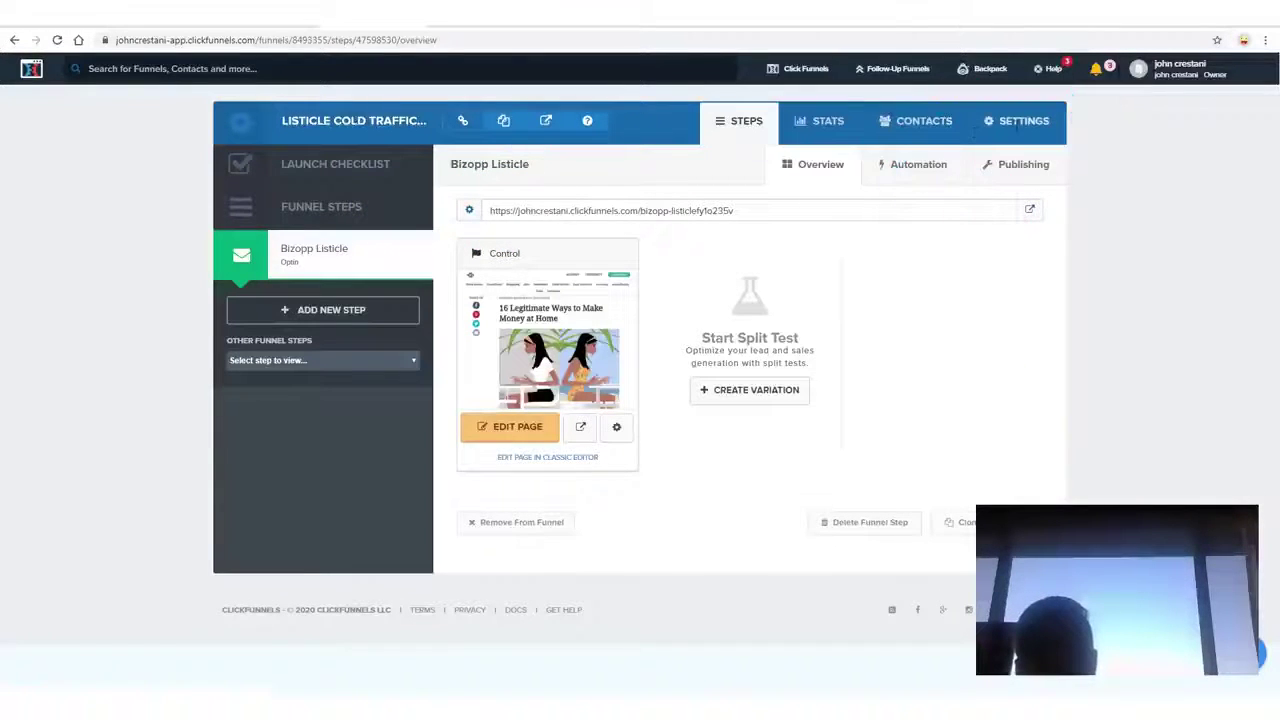
pyautogui.moveTo(738, 252)
pyautogui.mouseDown()
pyautogui.moveTo(770, 310)
pyautogui.moveTo(990, 318)
pyautogui.moveTo(766, 260)
pyautogui.mouseUp()
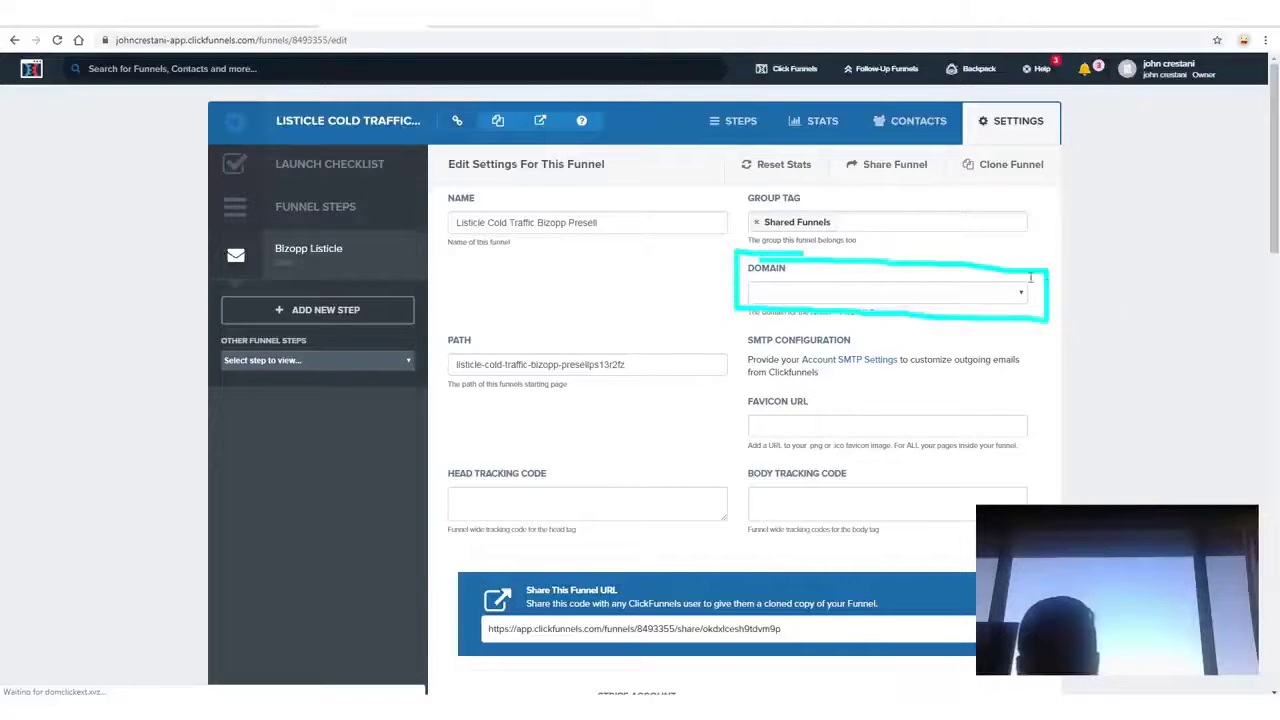
pyautogui.moveTo(1030, 278)
pyautogui.mouseDown()
pyautogui.moveTo(1055, 289)
pyautogui.moveTo(982, 270)
pyautogui.moveTo(1048, 326)
pyautogui.mouseUp()
pyautogui.moveTo(1111, 498)
pyautogui.mouseDown()
pyautogui.moveTo(1042, 338)
pyautogui.moveTo(1106, 376)
pyautogui.mouseUp()
pyautogui.moveTo(1044, 340); pyautogui.dragTo(1050, 402)
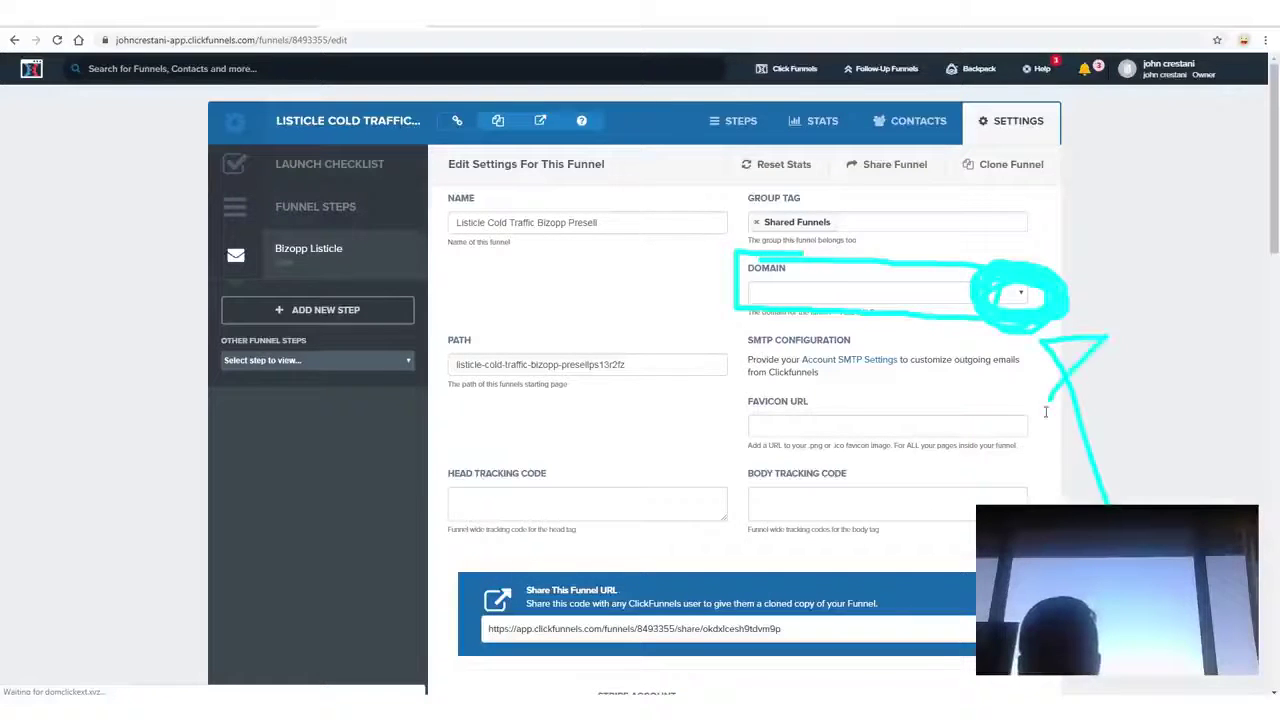
pyautogui.press('Escape')
pyautogui.click(1000, 292)
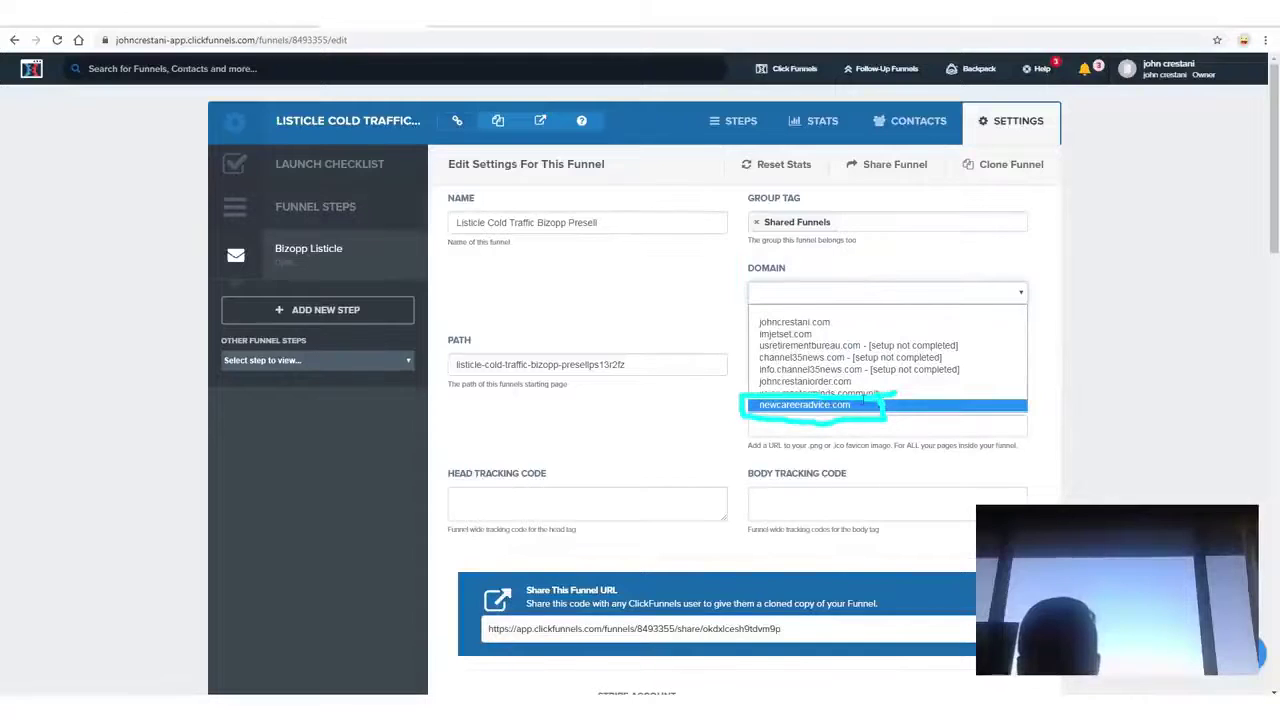
pyautogui.click(805, 404)
# Save and update the funnel's settings.
pyautogui.scroll(-15, 1189, 250)
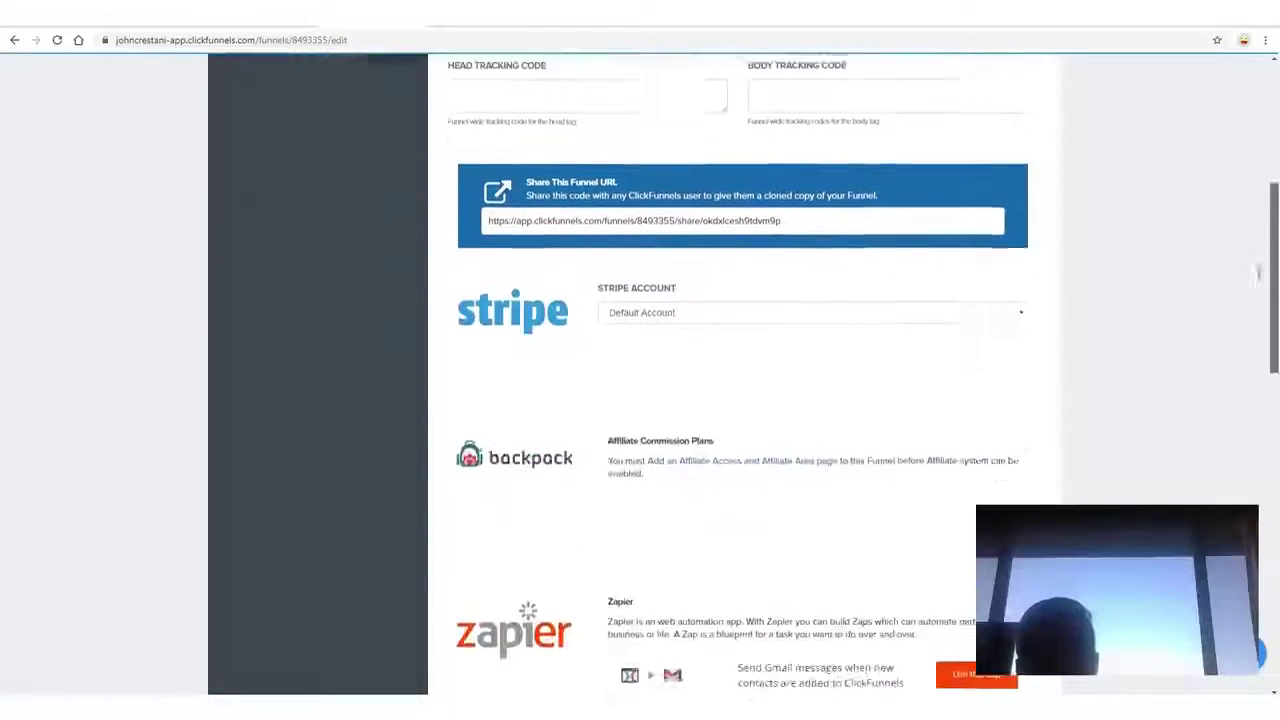
pyautogui.moveTo(975, 565)
pyautogui.mouseDown()
pyautogui.moveTo(868, 603)
pyautogui.moveTo(975, 611)
pyautogui.mouseUp()
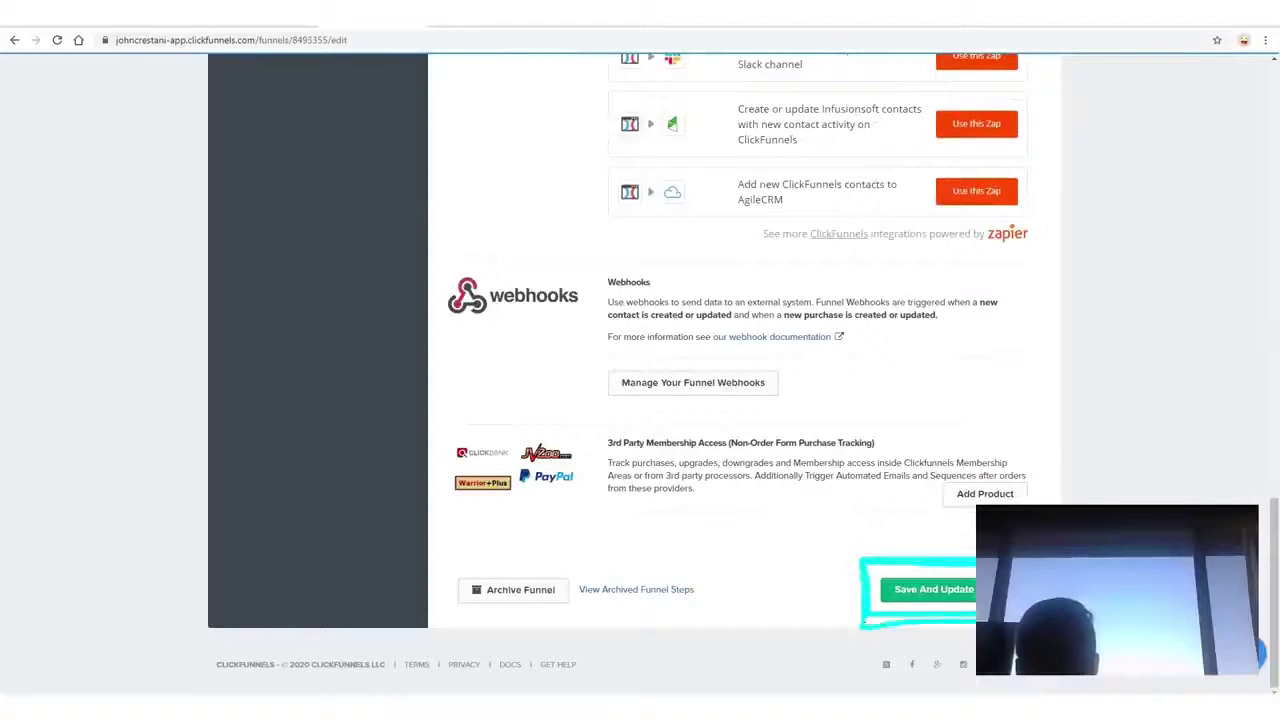
pyautogui.moveTo(919, 551)
pyautogui.mouseDown()
pyautogui.moveTo(1000, 440)
pyautogui.moveTo(995, 455)
pyautogui.moveTo(1084, 402)
pyautogui.mouseUp()
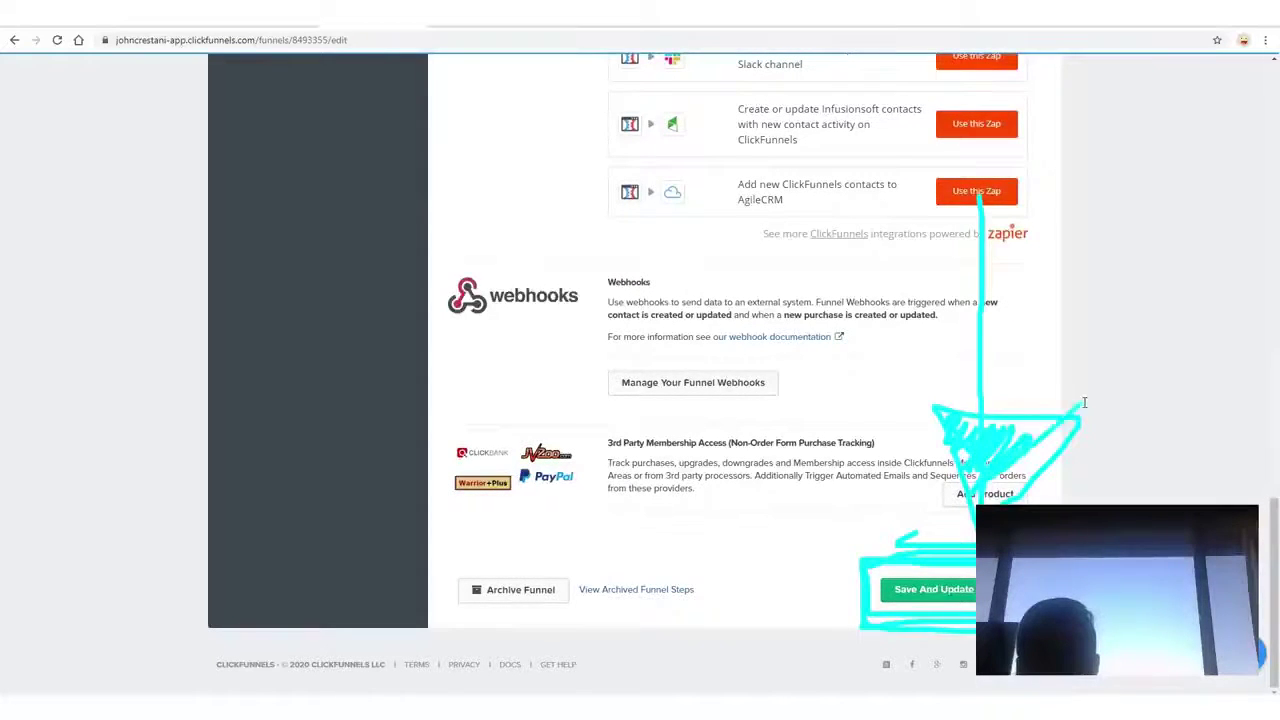
pyautogui.moveTo(1047, 466); pyautogui.dragTo(1025, 470)
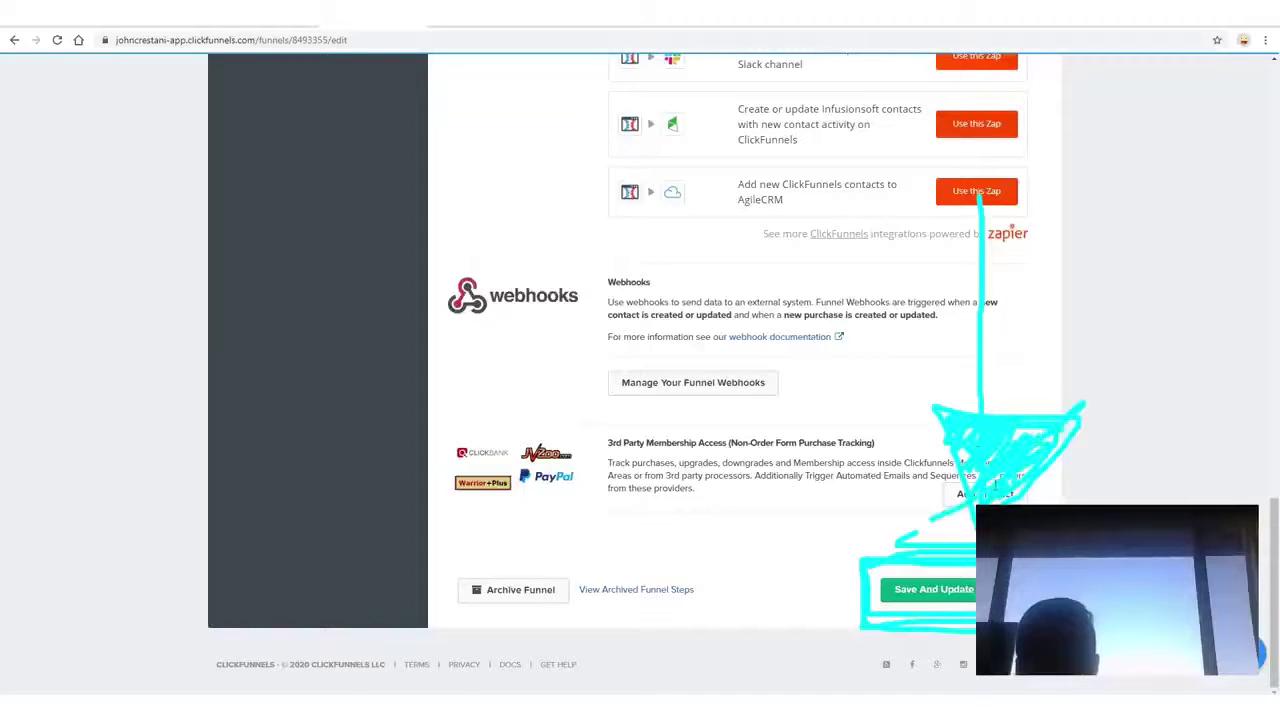
pyautogui.press('Escape')
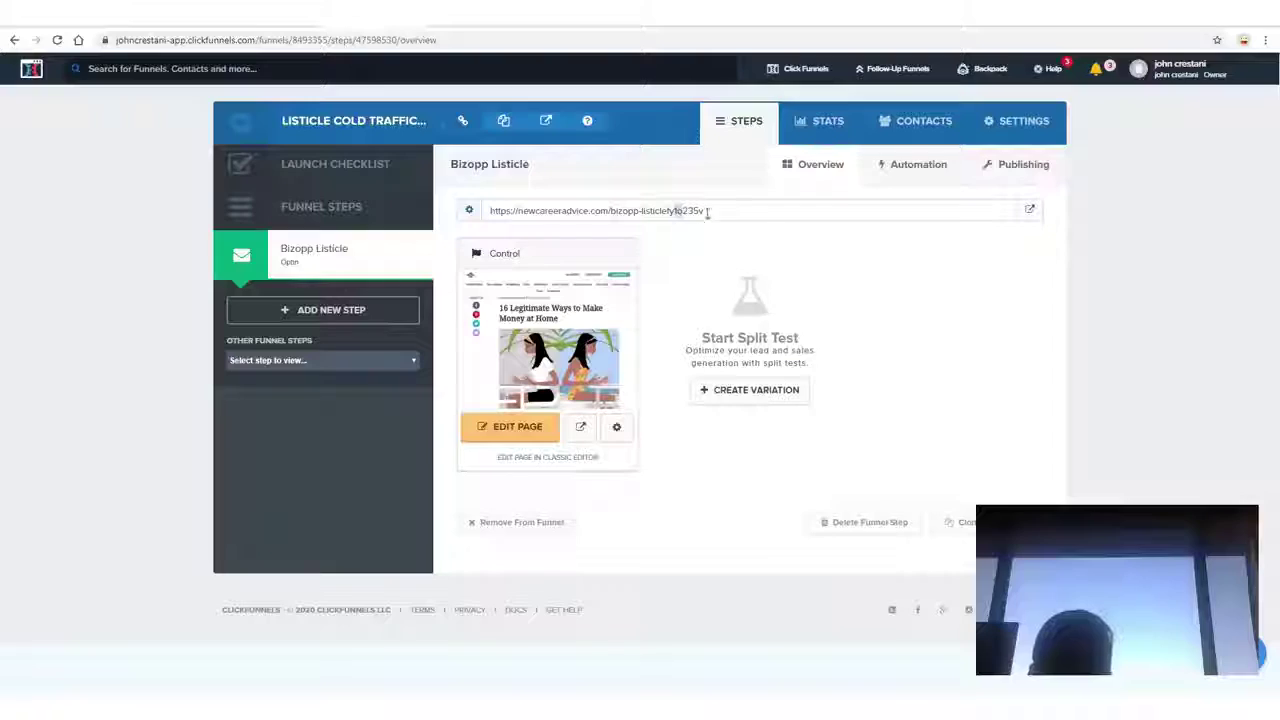
# Copy the Bizopp Listicle step's web address and record it under "Website Link" in the Notepad notes.
pyautogui.hotkey('ctrl', '+')
pyautogui.hotkey('ctrl', '+')
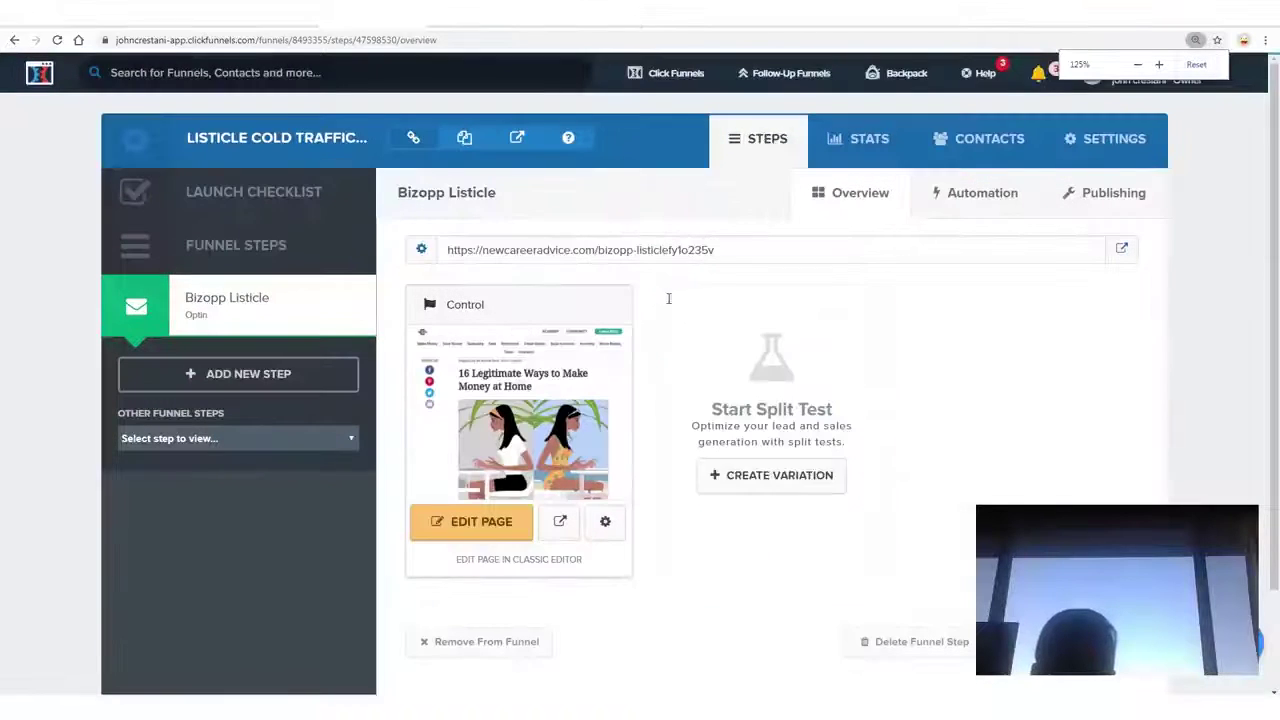
pyautogui.moveTo(728, 222); pyautogui.dragTo(420, 225)
pyautogui.moveTo(395, 268)
pyautogui.mouseDown()
pyautogui.moveTo(730, 268)
pyautogui.moveTo(435, 229)
pyautogui.mouseUp()
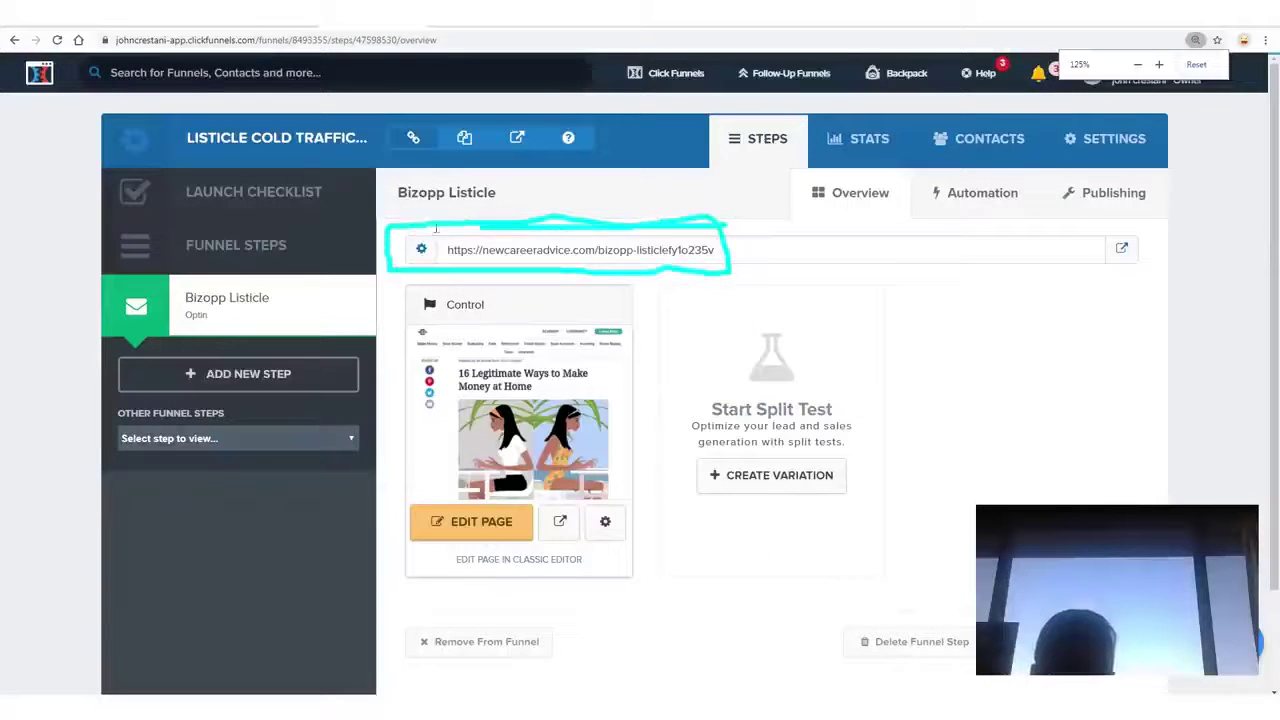
pyautogui.moveTo(407, 282)
pyautogui.mouseDown()
pyautogui.moveTo(666, 209)
pyautogui.moveTo(390, 262)
pyautogui.moveTo(760, 268)
pyautogui.moveTo(595, 220)
pyautogui.mouseUp()
pyautogui.moveTo(1133, 266); pyautogui.dragTo(566, 258)
pyautogui.press('Escape')
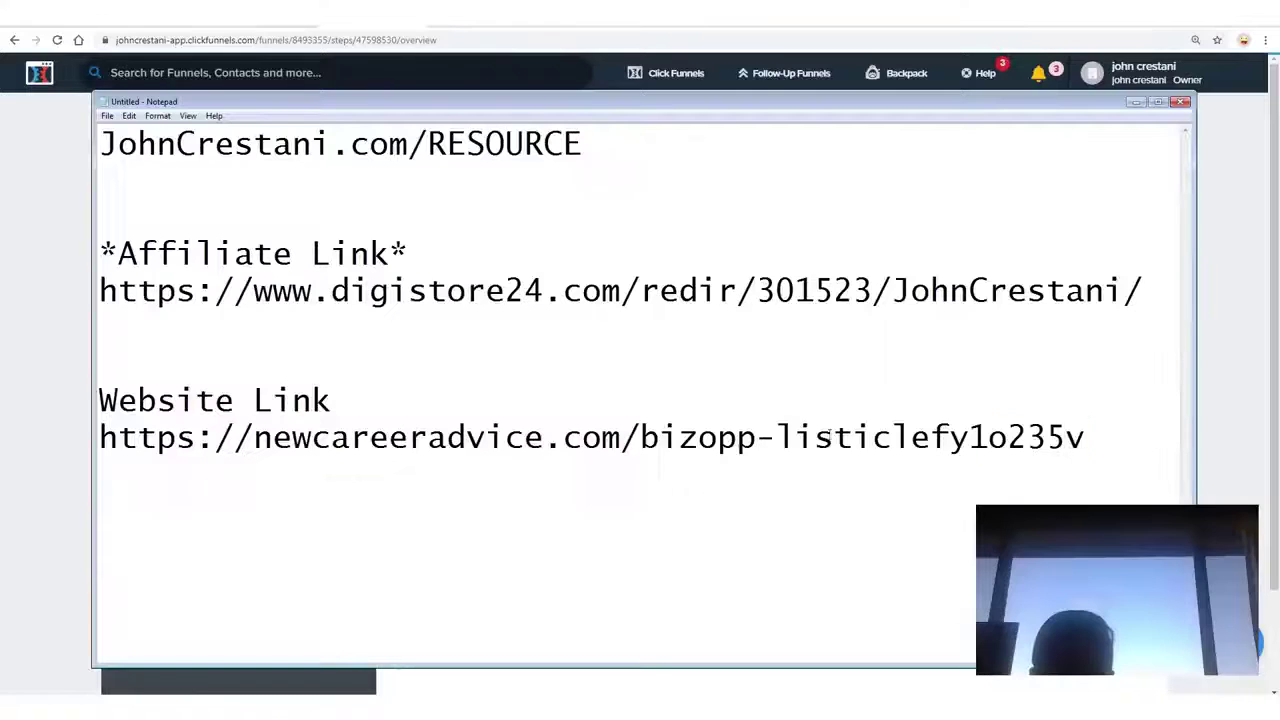
pyautogui.doubleClick(830, 436)
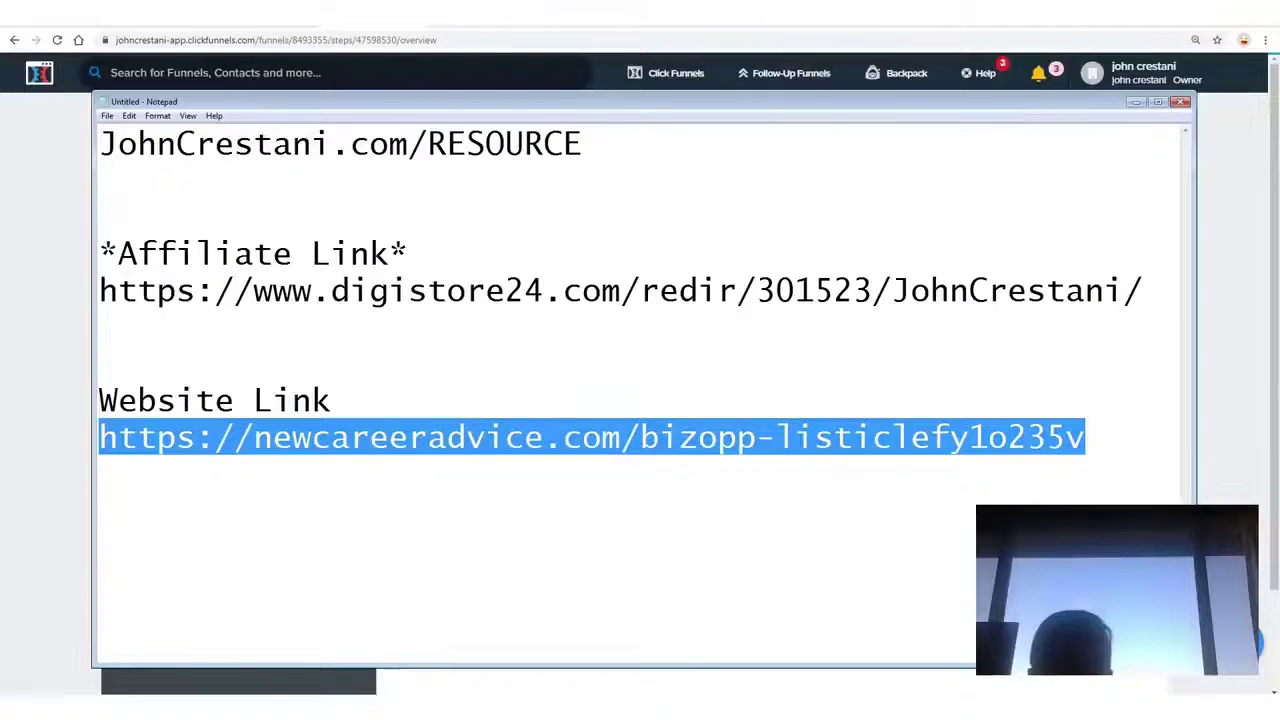
# Switch to the Google Docs training document and open the Twitter Ads signup link in its PEOPLE: The Advertisement section.
pyautogui.hotkey('alt', 'Tab')
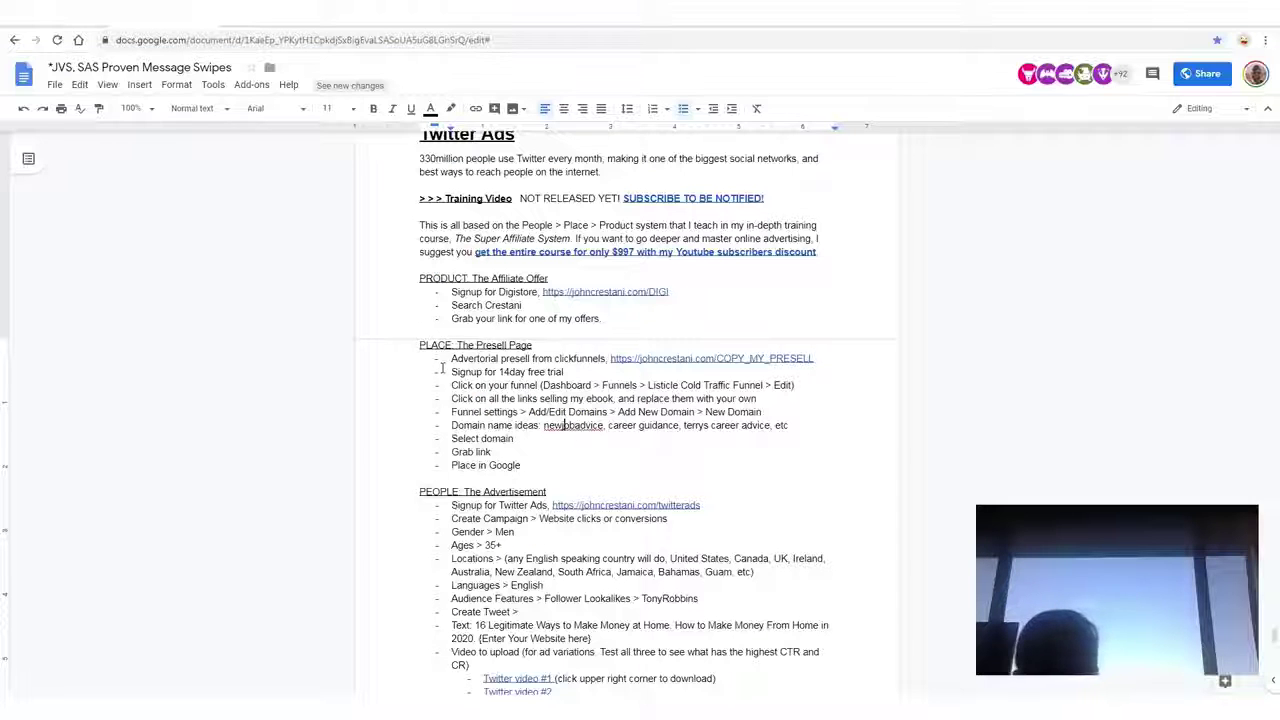
pyautogui.moveTo(513, 447); pyautogui.dragTo(520, 466)
pyautogui.moveTo(418, 491); pyautogui.dragTo(707, 505)
pyautogui.click(707, 505)
pyautogui.moveTo(573, 537)
pyautogui.mouseDown()
pyautogui.moveTo(495, 480)
pyautogui.moveTo(580, 500)
pyautogui.moveTo(845, 455)
pyautogui.moveTo(748, 392)
pyautogui.moveTo(762, 350)
pyautogui.moveTo(762, 372)
pyautogui.mouseUp()
pyautogui.press('Escape')
pyautogui.click(653, 505)
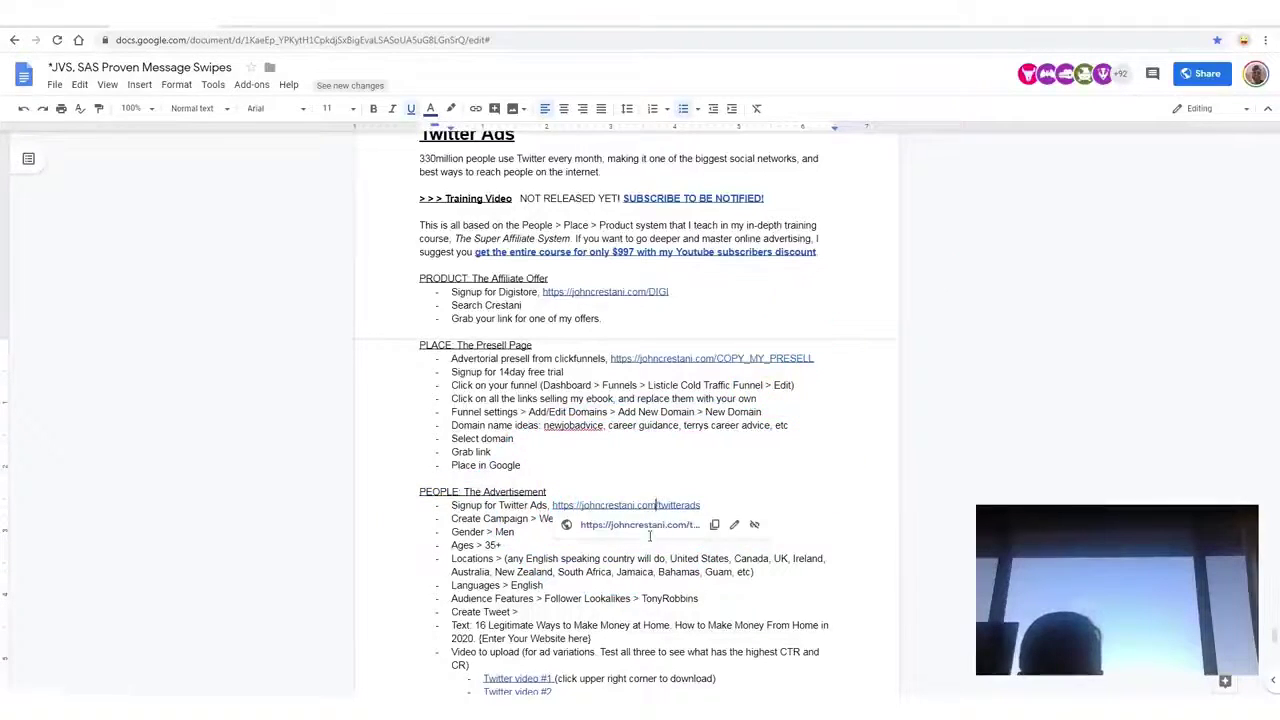
pyautogui.click(648, 527)
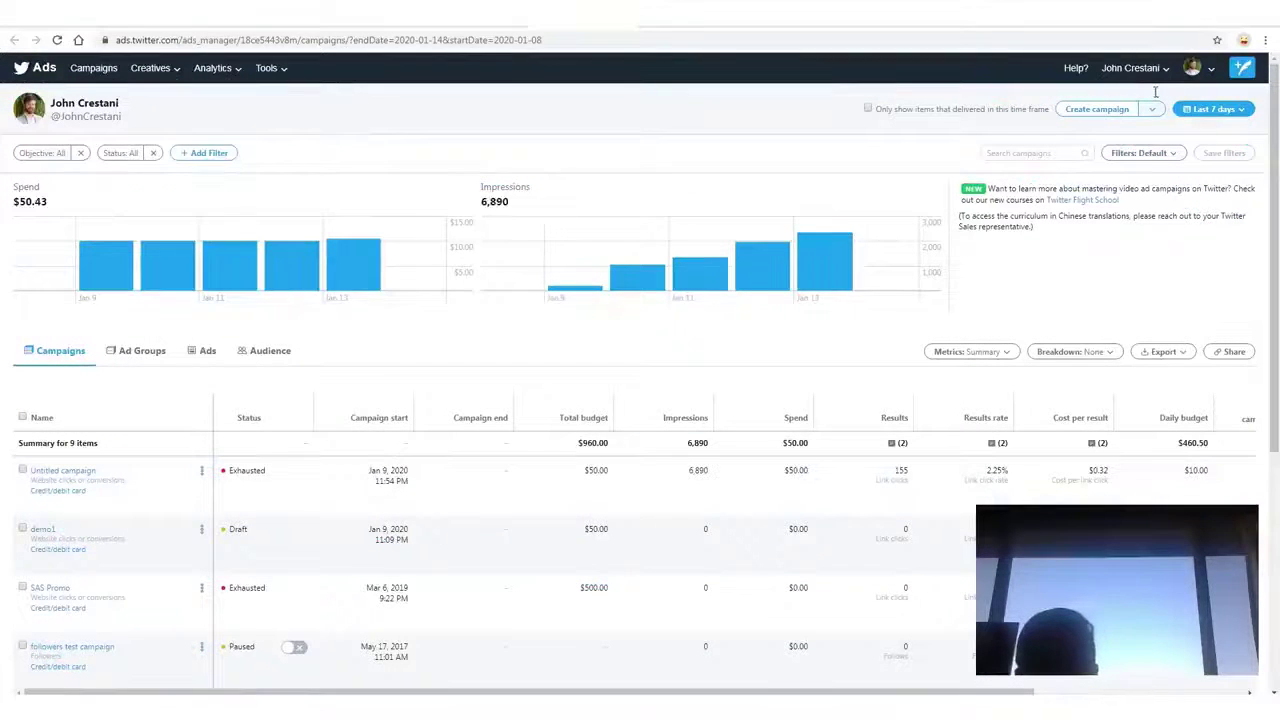
# Start a new Twitter Ads campaign with the "Website clicks or conversions" objective.
pyautogui.moveTo(1063, 128); pyautogui.dragTo(1201, 126)
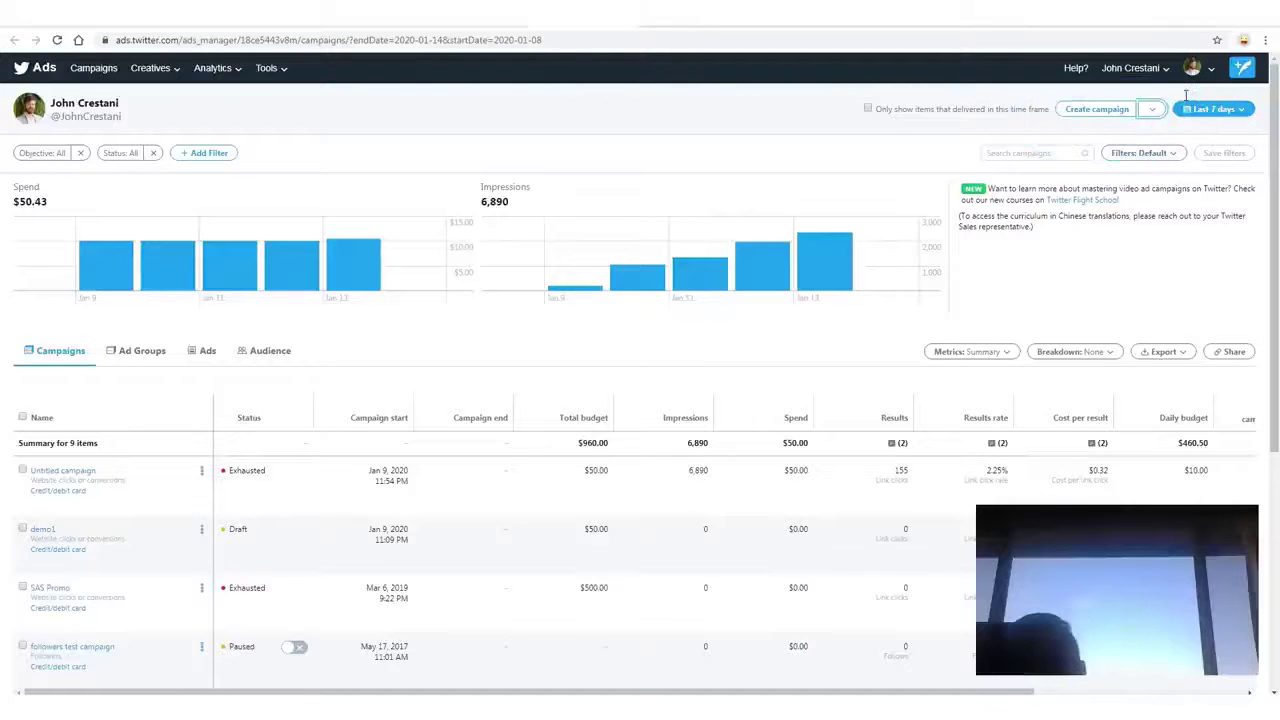
pyautogui.moveTo(1142, 86); pyautogui.dragTo(1128, 88)
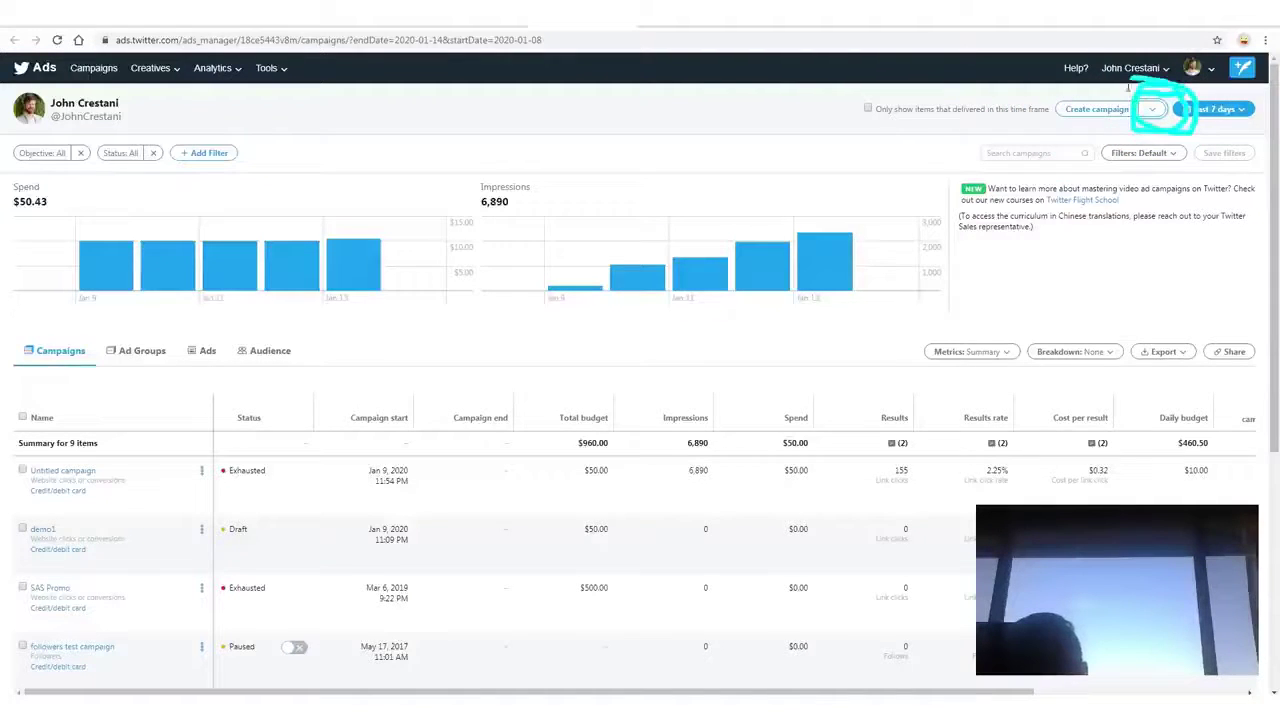
pyautogui.click(1151, 109)
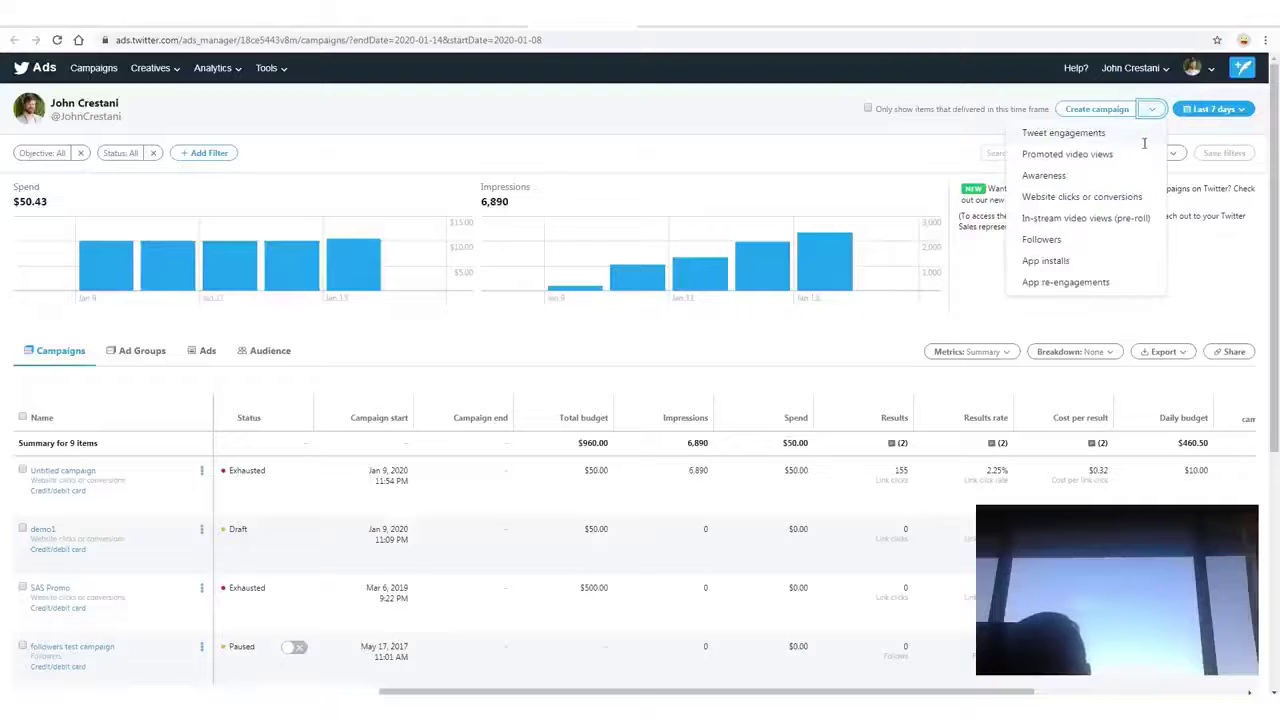
pyautogui.moveTo(1160, 184); pyautogui.dragTo(1000, 198)
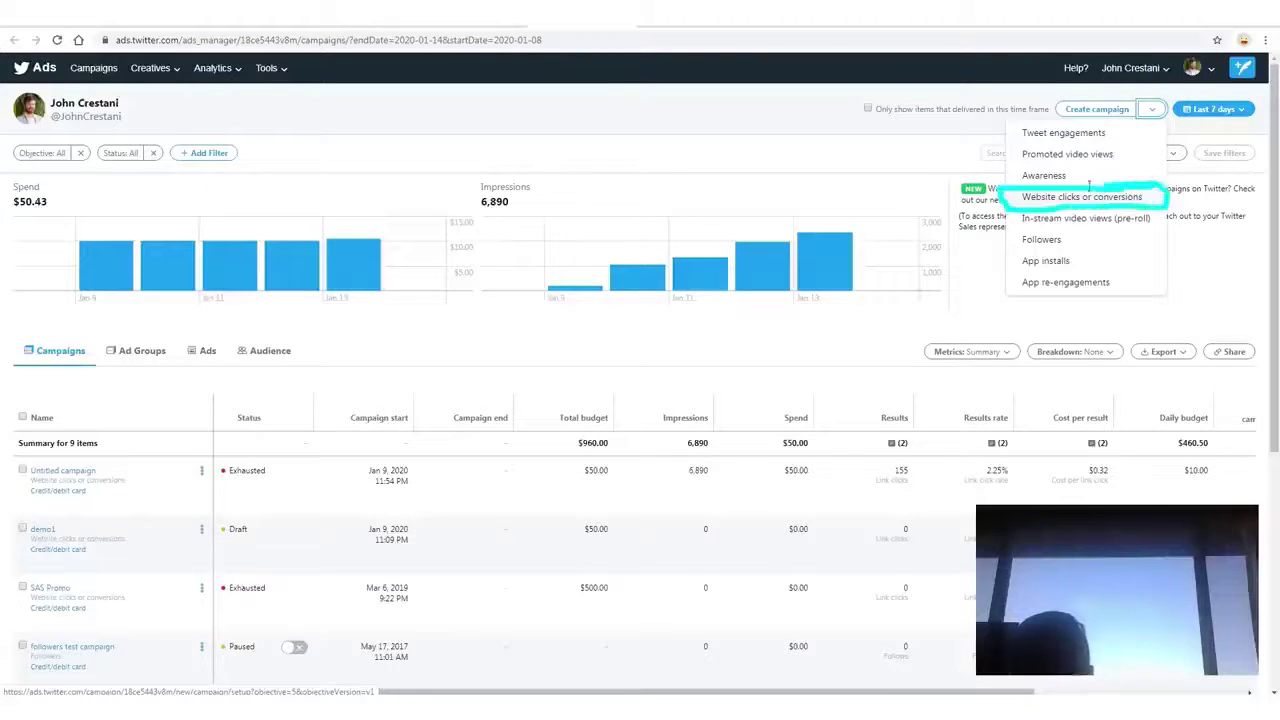
pyautogui.moveTo(988, 187); pyautogui.dragTo(1154, 207)
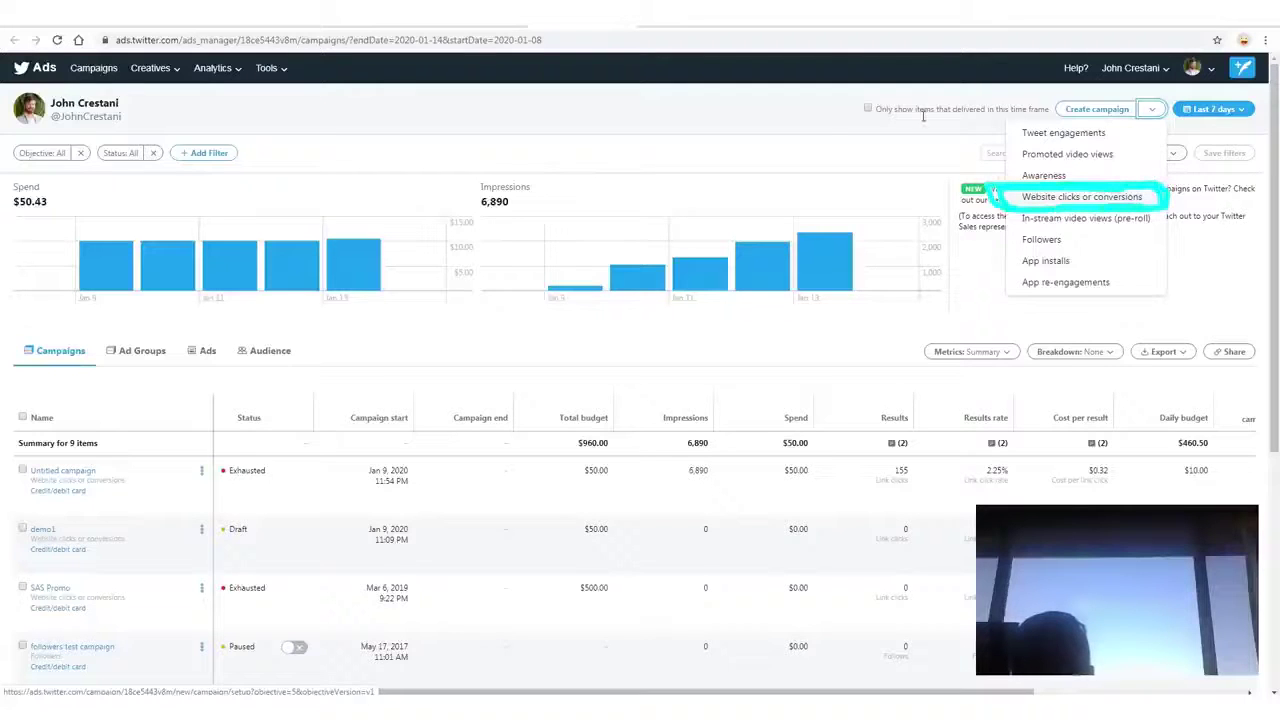
pyautogui.moveTo(975, 70)
pyautogui.mouseDown()
pyautogui.moveTo(812, 150)
pyautogui.moveTo(947, 186)
pyautogui.mouseUp()
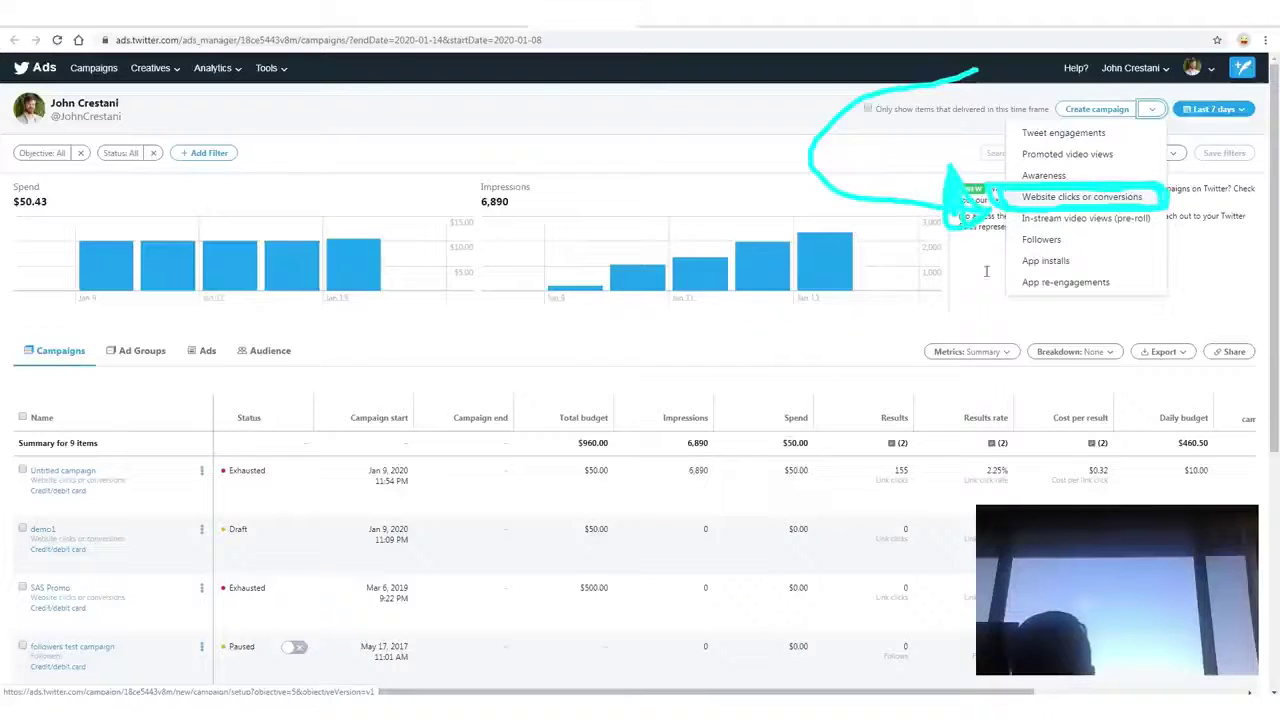
pyautogui.moveTo(1050, 470)
pyautogui.mouseDown()
pyautogui.moveTo(1205, 355)
pyautogui.moveTo(1160, 252)
pyautogui.moveTo(1162, 273)
pyautogui.mouseUp()
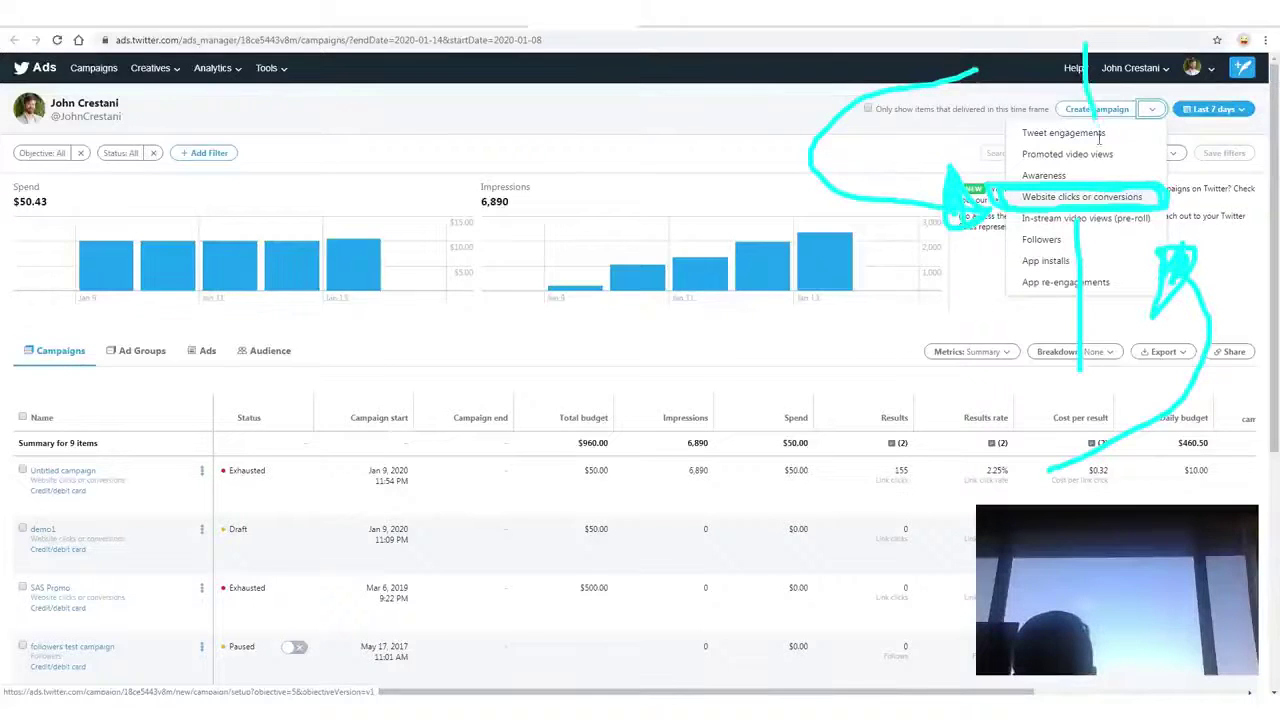
pyautogui.click(1097, 196)
# Name the campaign "test123" in the campaign setup.
pyautogui.moveTo(340, 120); pyautogui.dragTo(340, 155)
pyautogui.moveTo(335, 236); pyautogui.dragTo(323, 540)
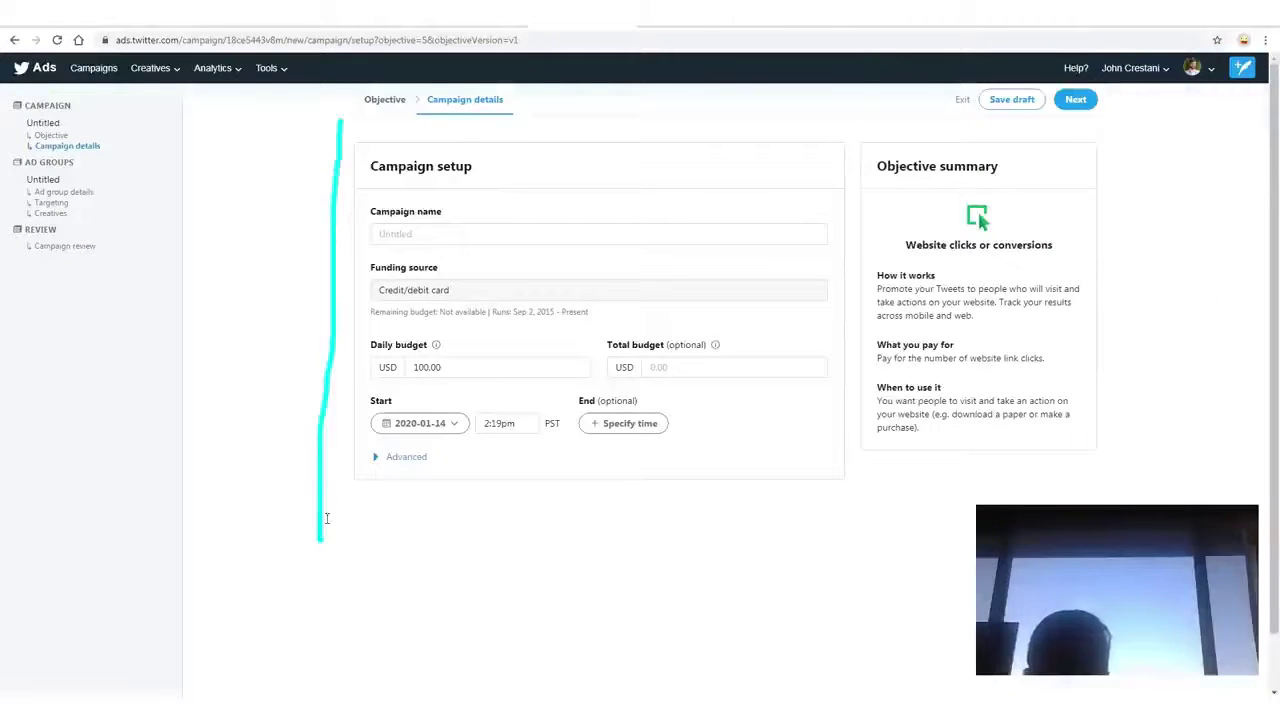
pyautogui.moveTo(356, 144); pyautogui.dragTo(326, 472)
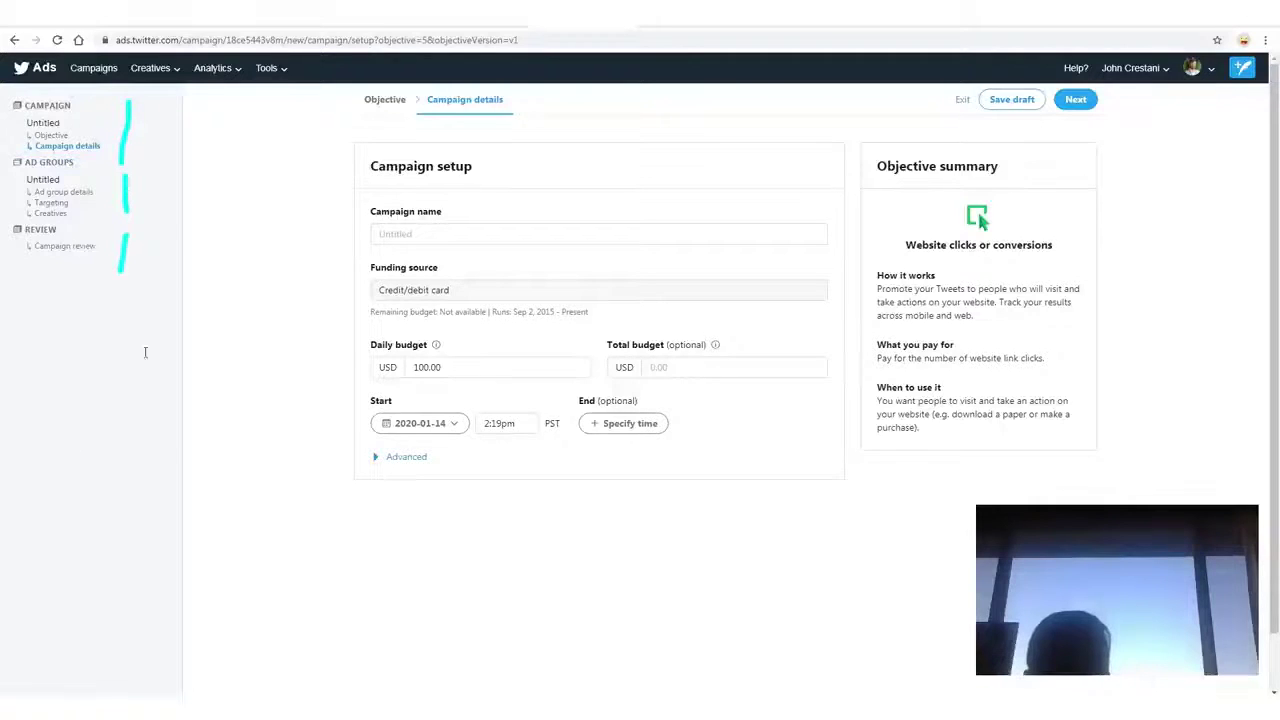
pyautogui.moveTo(86, 278); pyautogui.dragTo(84, 335)
pyautogui.moveTo(116, 288); pyautogui.dragTo(150, 282)
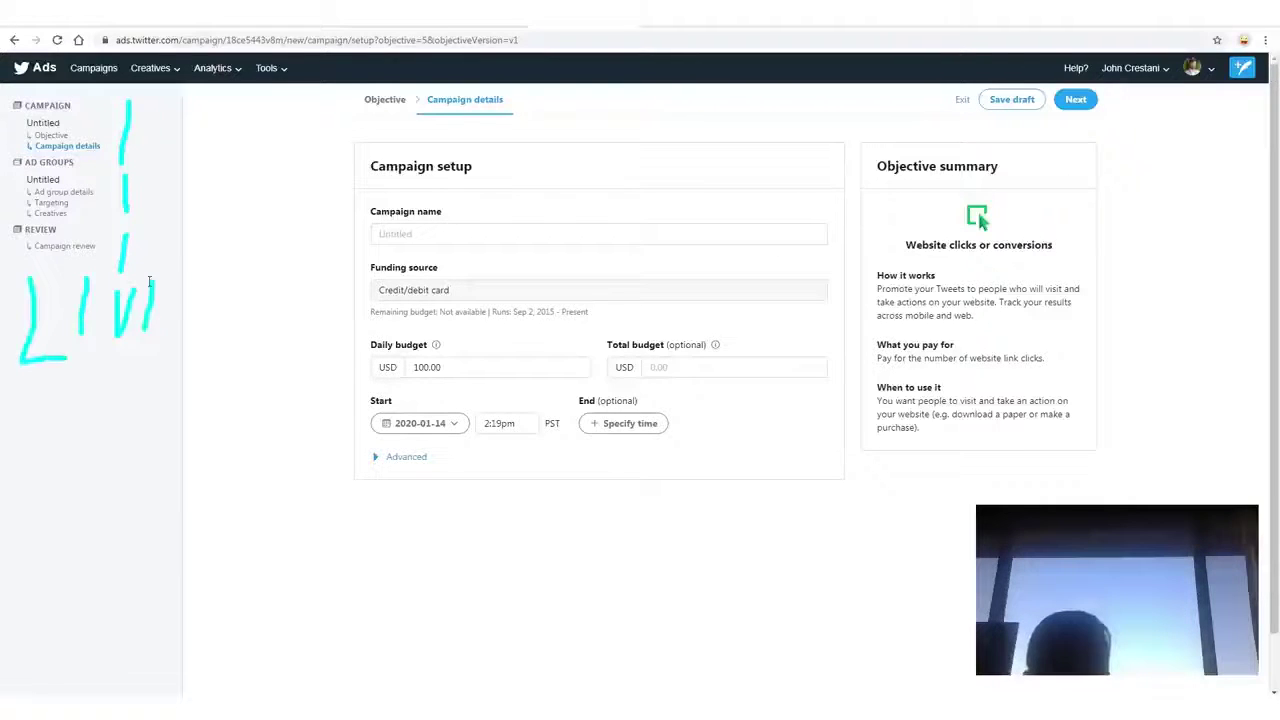
pyautogui.moveTo(255, 232)
pyautogui.mouseDown()
pyautogui.moveTo(205, 330)
pyautogui.moveTo(212, 312)
pyautogui.mouseUp()
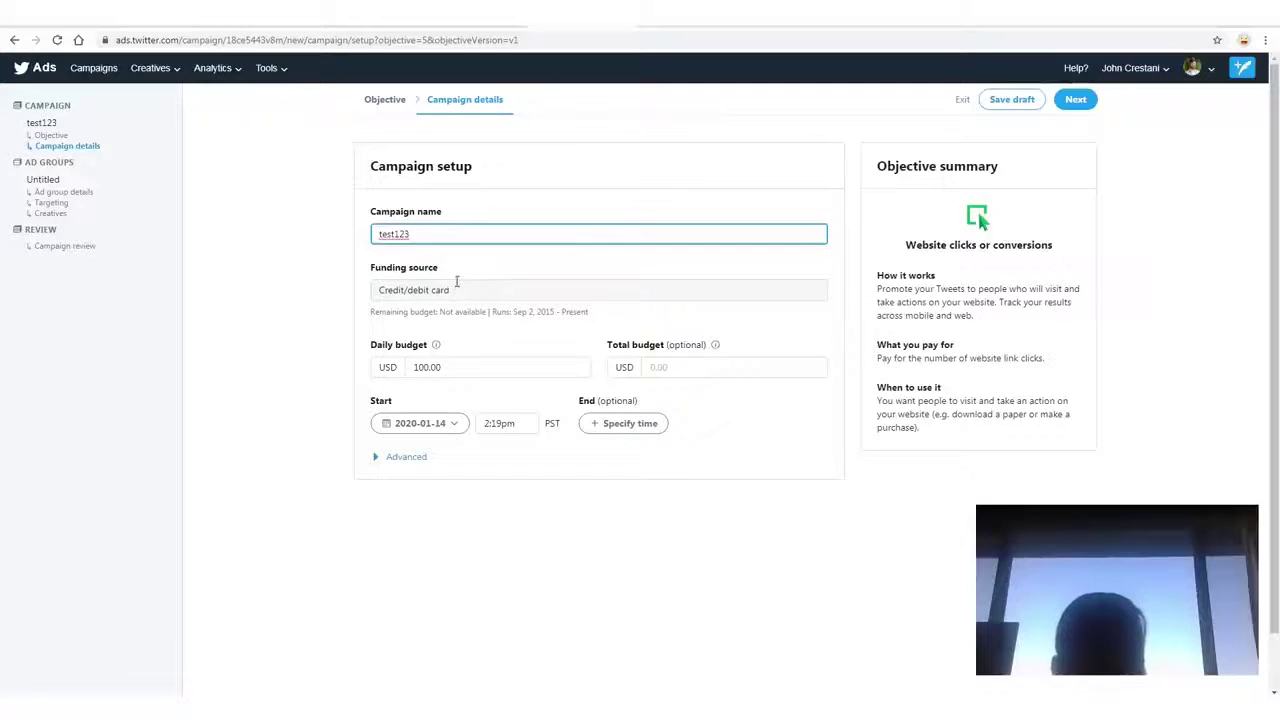
pyautogui.moveTo(478, 276)
pyautogui.mouseDown()
pyautogui.moveTo(351, 306)
pyautogui.moveTo(517, 303)
pyautogui.moveTo(174, 271)
pyautogui.mouseUp()
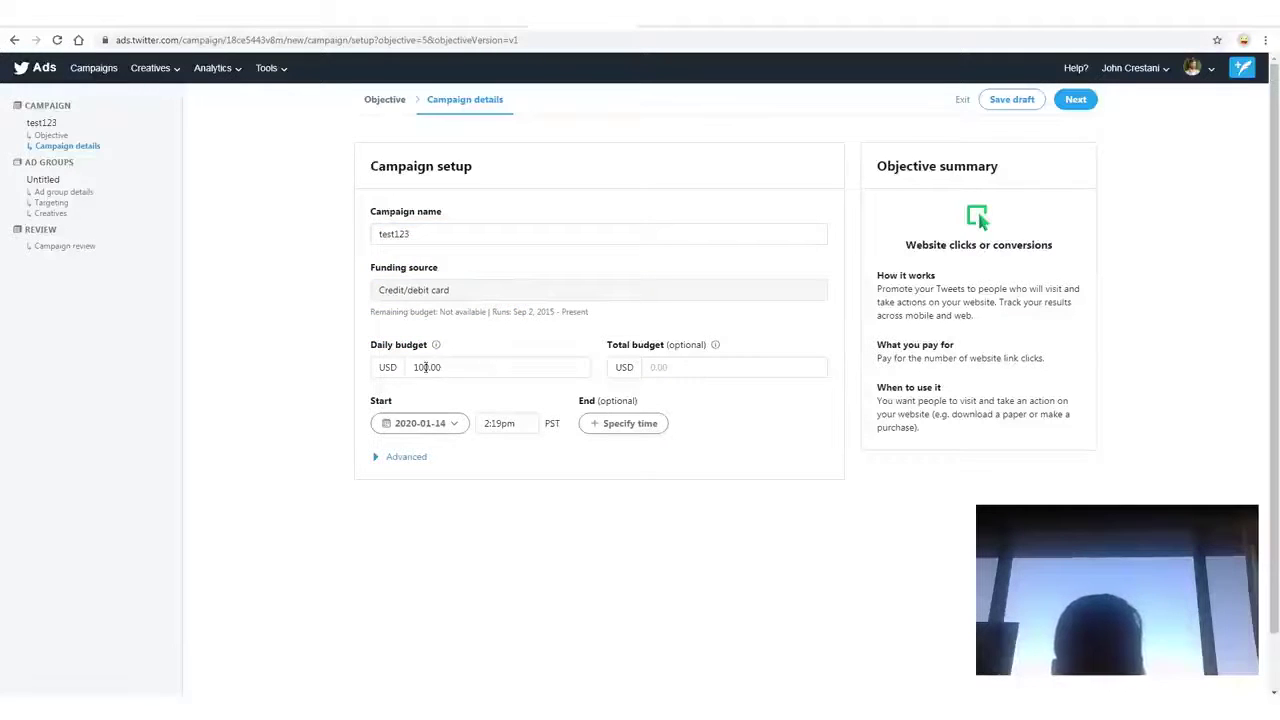
# Set the campaign's daily budget to 10.00 USD and its total budget to 50.00 USD.
pyautogui.moveTo(426, 367); pyautogui.dragTo(412, 367)
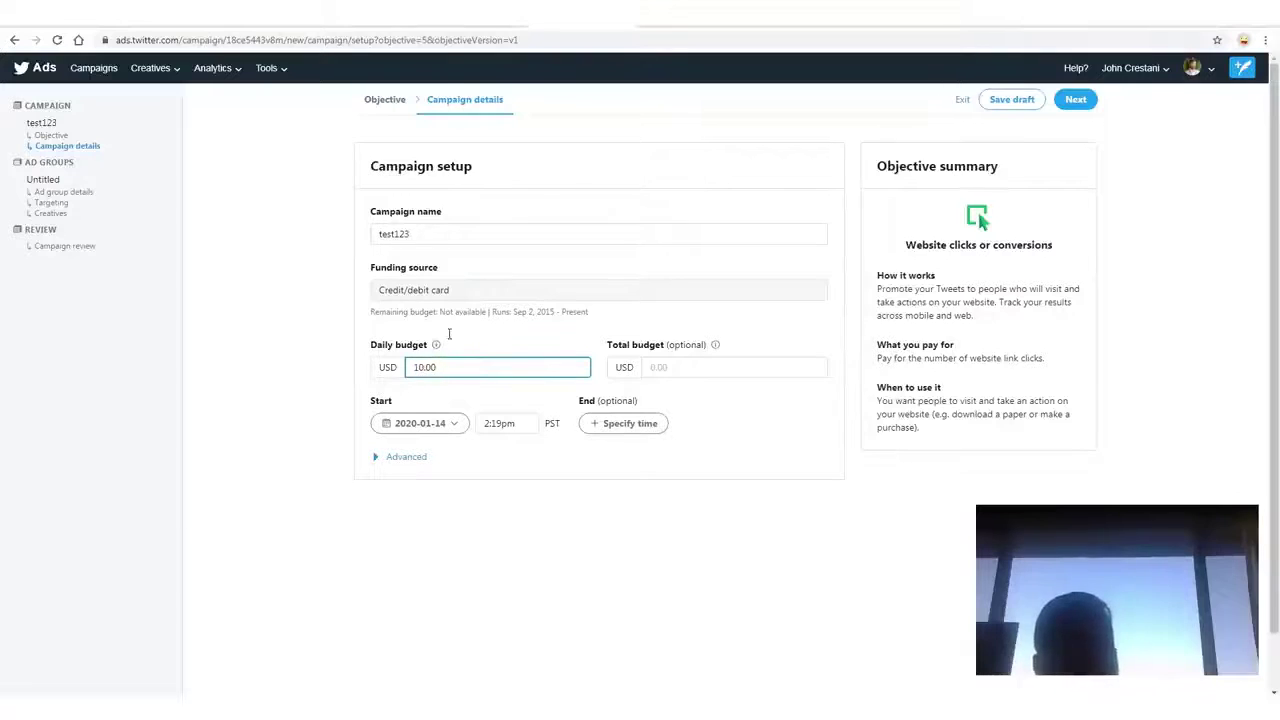
pyautogui.click(689, 366)
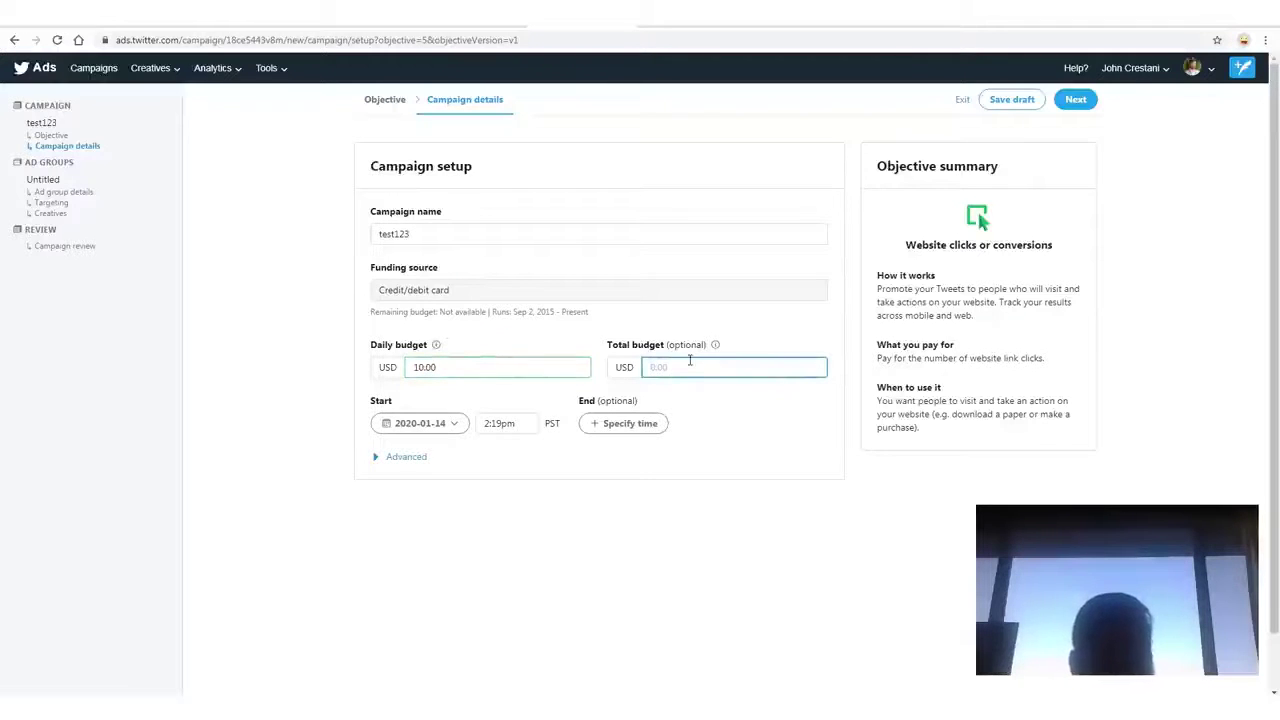
pyautogui.write('50')
pyautogui.moveTo(763, 313)
pyautogui.mouseDown()
pyautogui.moveTo(595, 383)
pyautogui.moveTo(792, 385)
pyautogui.moveTo(826, 325)
pyautogui.mouseUp()
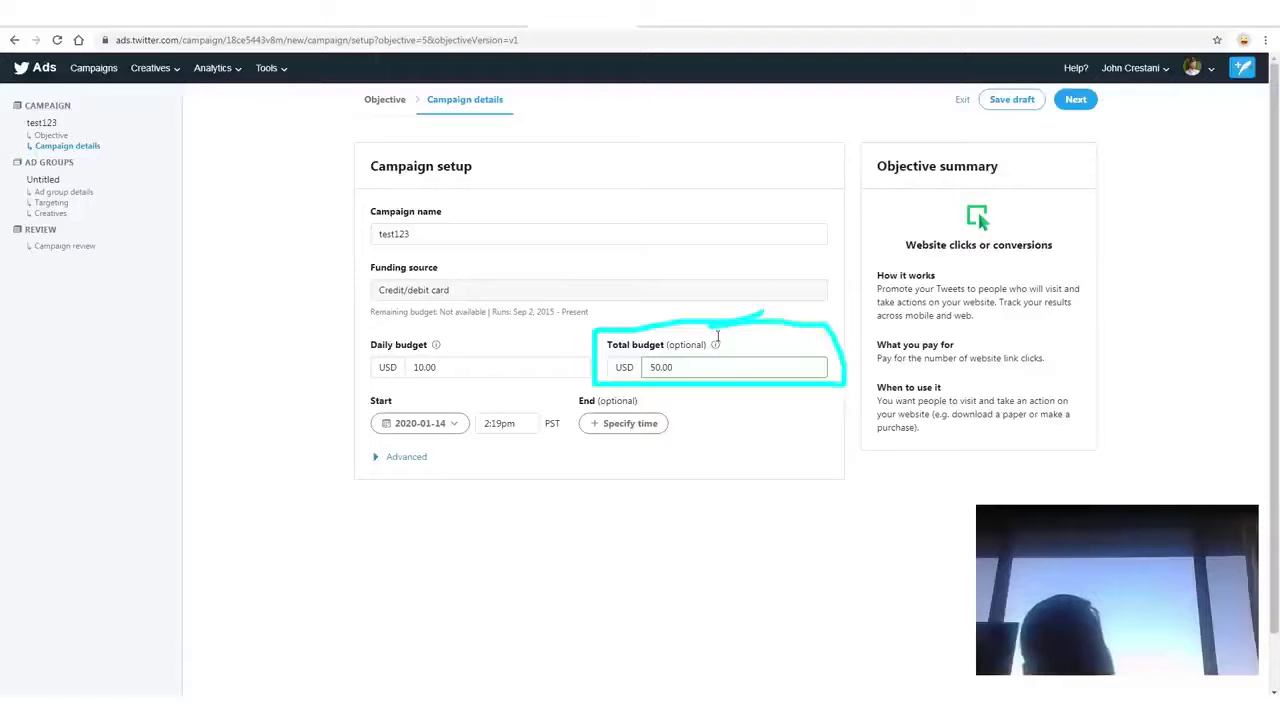
pyautogui.moveTo(835, 328); pyautogui.dragTo(595, 335)
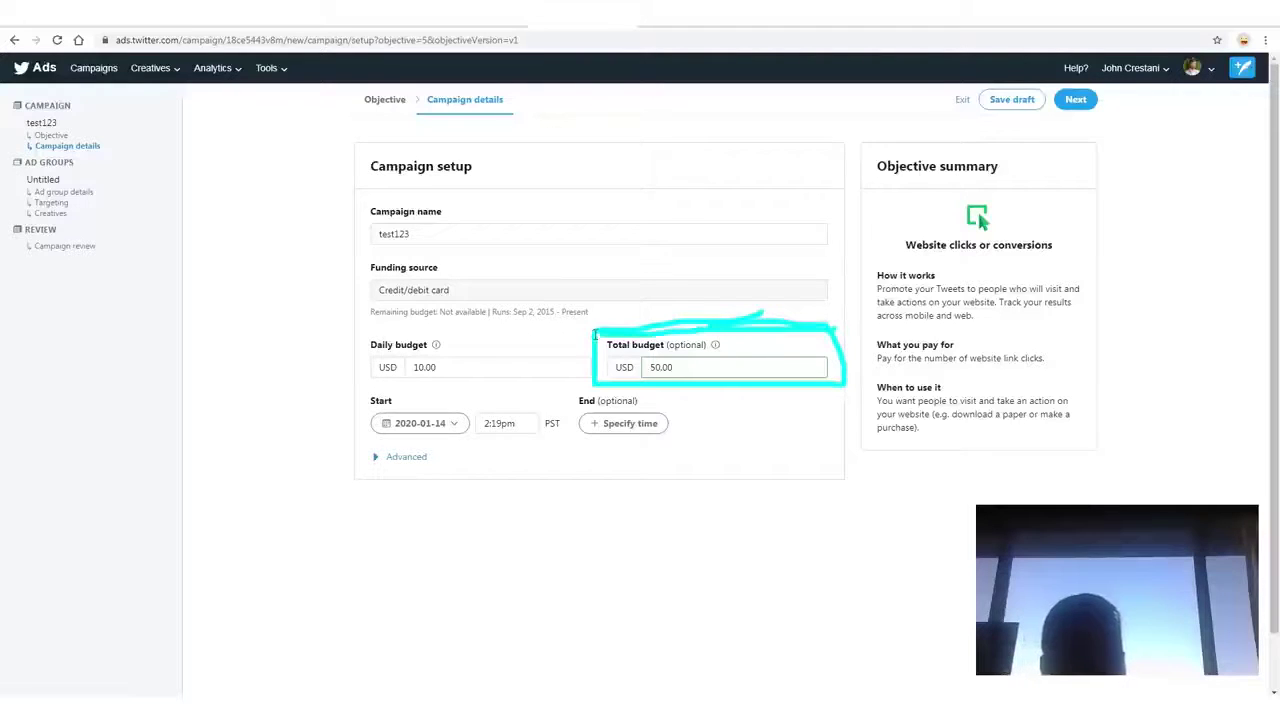
pyautogui.moveTo(593, 381); pyautogui.dragTo(816, 390)
pyautogui.press('Escape')
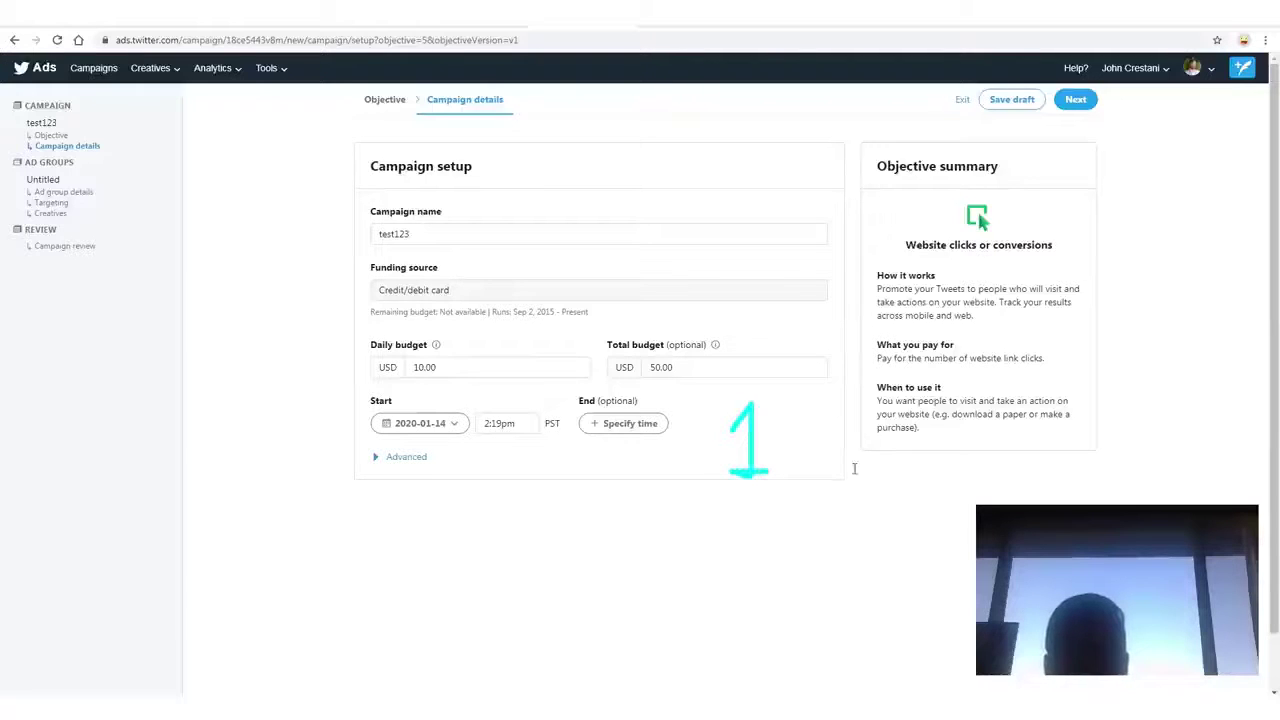
pyautogui.moveTo(885, 388)
pyautogui.mouseDown()
pyautogui.moveTo(949, 443)
pyautogui.moveTo(920, 478)
pyautogui.mouseUp()
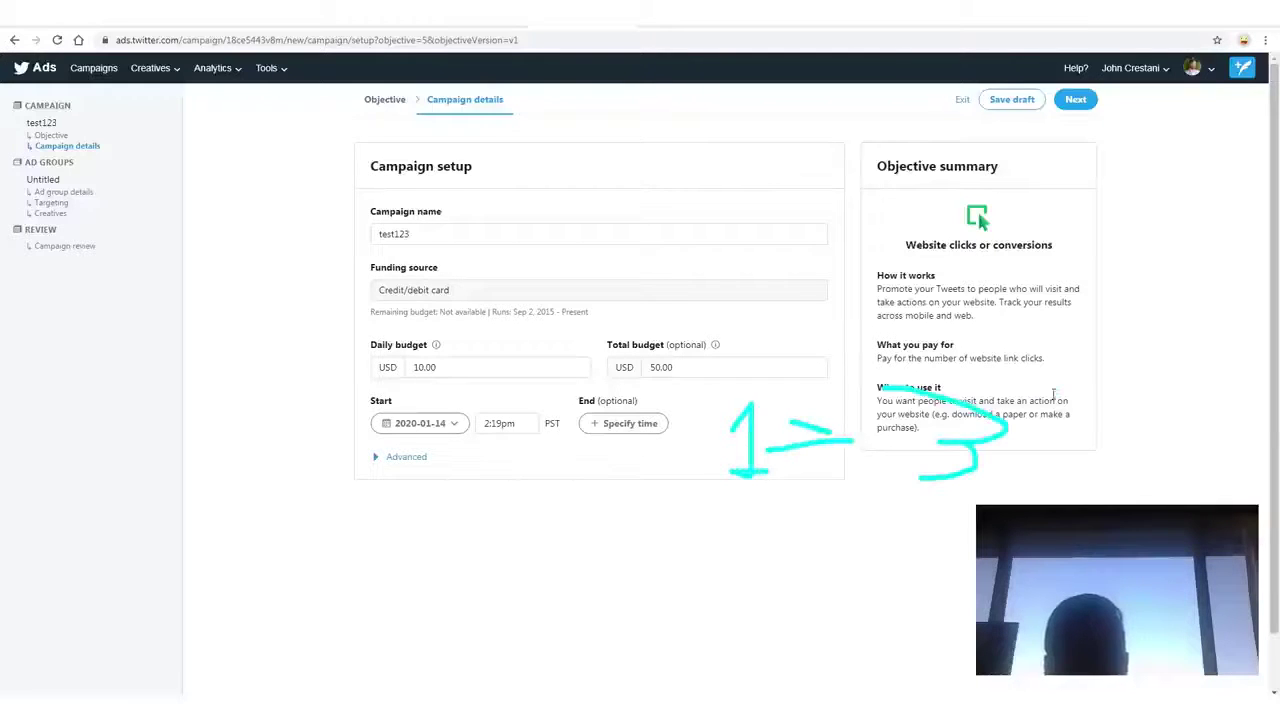
# Continue from the campaign details to the ad group details.
pyautogui.moveTo(1055, 392)
pyautogui.mouseDown()
pyautogui.moveTo(1015, 478)
pyautogui.moveTo(1198, 366)
pyautogui.mouseUp()
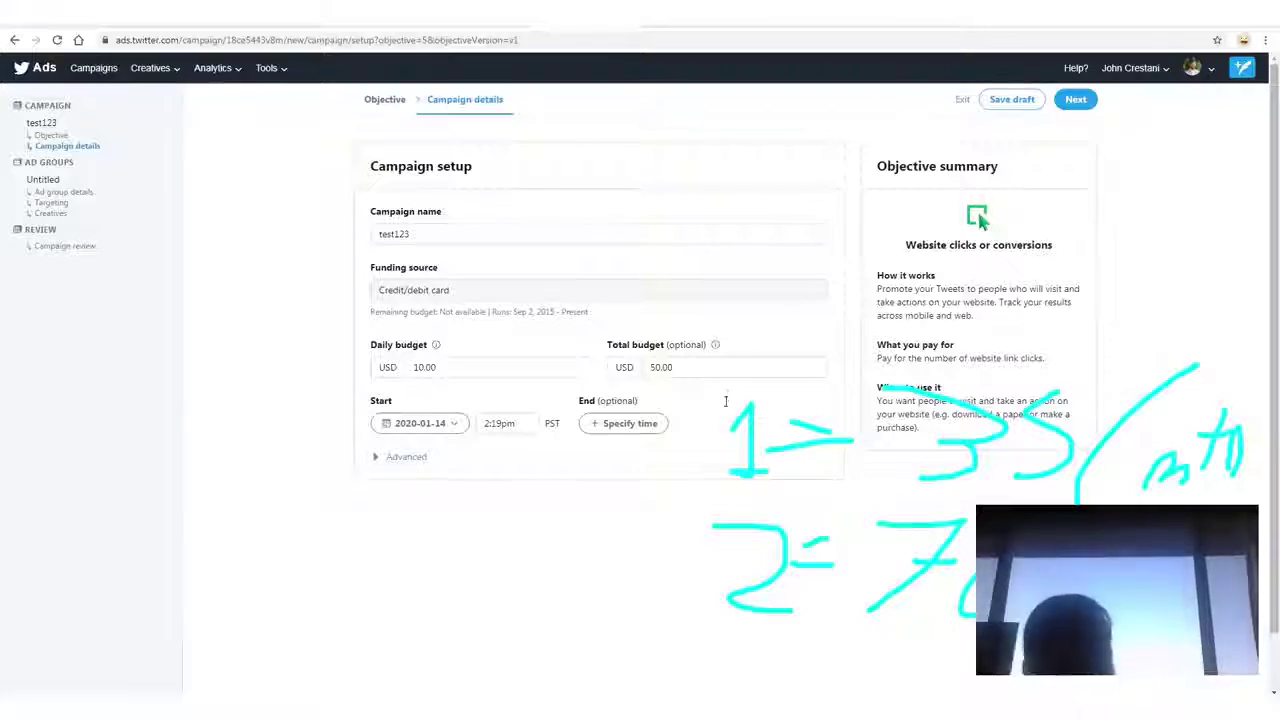
pyautogui.moveTo(1130, 82)
pyautogui.mouseDown()
pyautogui.moveTo(1063, 67)
pyautogui.moveTo(1004, 112)
pyautogui.moveTo(1030, 45)
pyautogui.moveTo(917, 55)
pyautogui.mouseUp()
pyautogui.moveTo(346, 516)
pyautogui.mouseDown()
pyautogui.moveTo(872, 88)
pyautogui.moveTo(806, 90)
pyautogui.moveTo(817, 45)
pyautogui.mouseUp()
pyautogui.press('Escape')
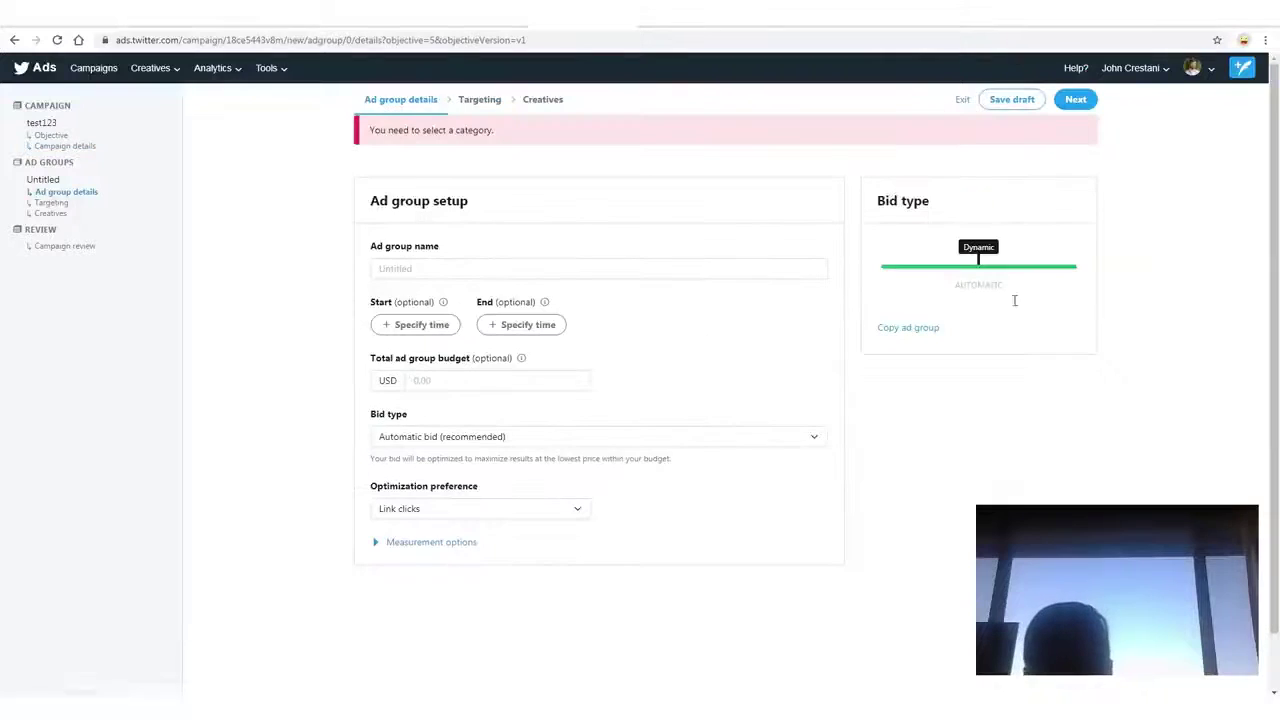
# Name the ad group "tesdt" and set its total ad group budget to 50.00 USD.
pyautogui.click(490, 267)
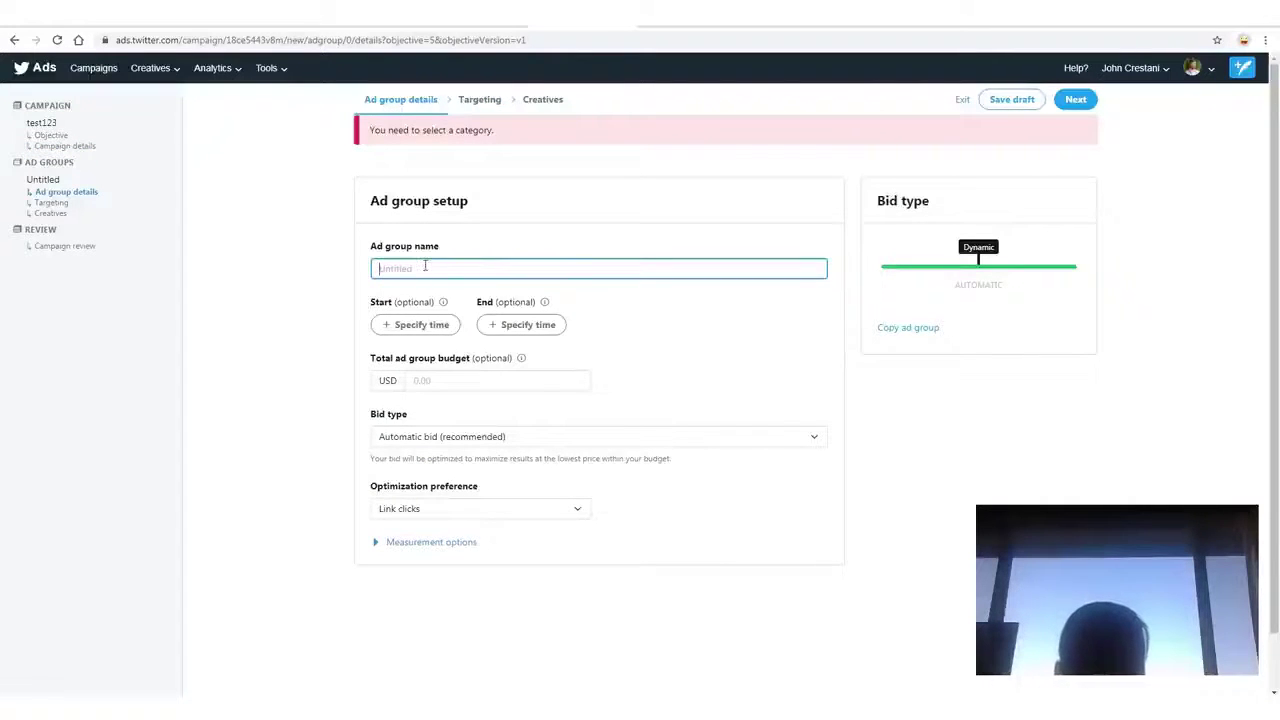
pyautogui.moveTo(598, 354)
pyautogui.mouseDown()
pyautogui.moveTo(420, 334)
pyautogui.moveTo(488, 398)
pyautogui.moveTo(759, 349)
pyautogui.mouseUp()
pyautogui.press('Escape')
pyautogui.click(450, 387)
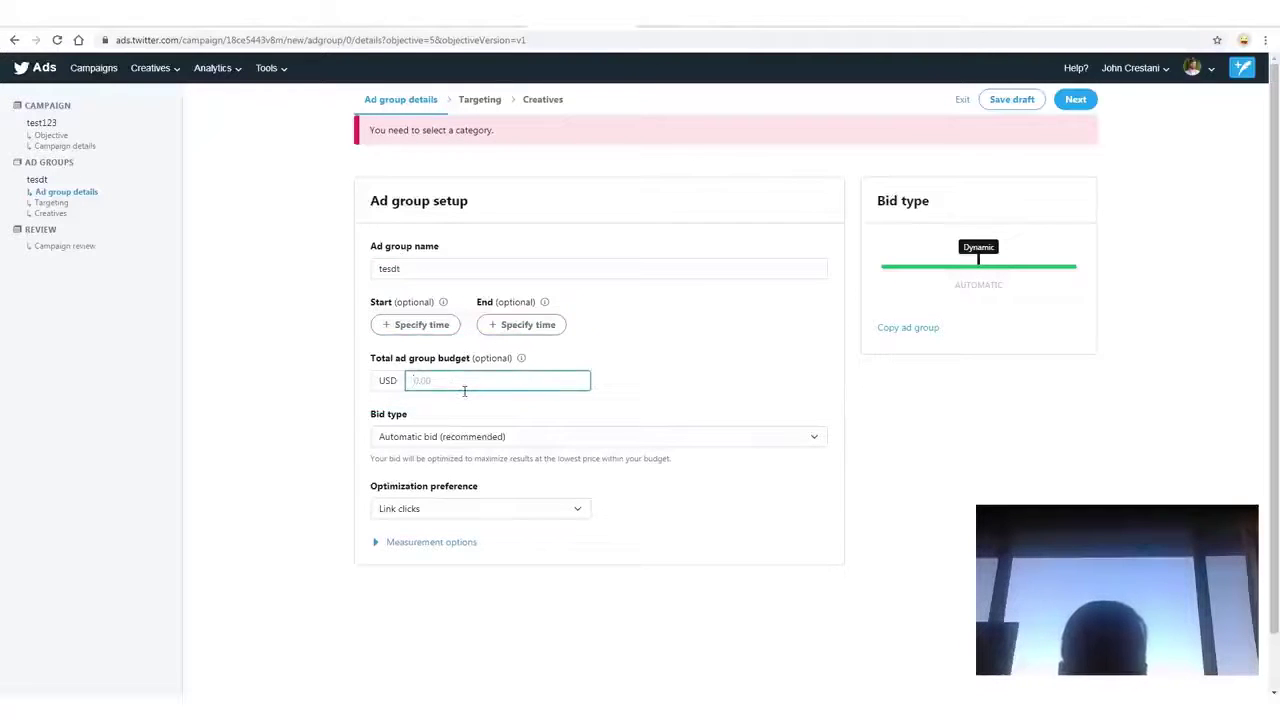
pyautogui.press('Tab')
pyautogui.moveTo(464, 391)
pyautogui.mouseDown()
pyautogui.moveTo(309, 391)
pyautogui.moveTo(774, 469)
pyautogui.moveTo(125, 398)
pyautogui.mouseUp()
pyautogui.press('Escape')
pyautogui.moveTo(548, 475)
pyautogui.mouseDown()
pyautogui.moveTo(320, 523)
pyautogui.moveTo(640, 537)
pyautogui.moveTo(416, 478)
pyautogui.mouseUp()
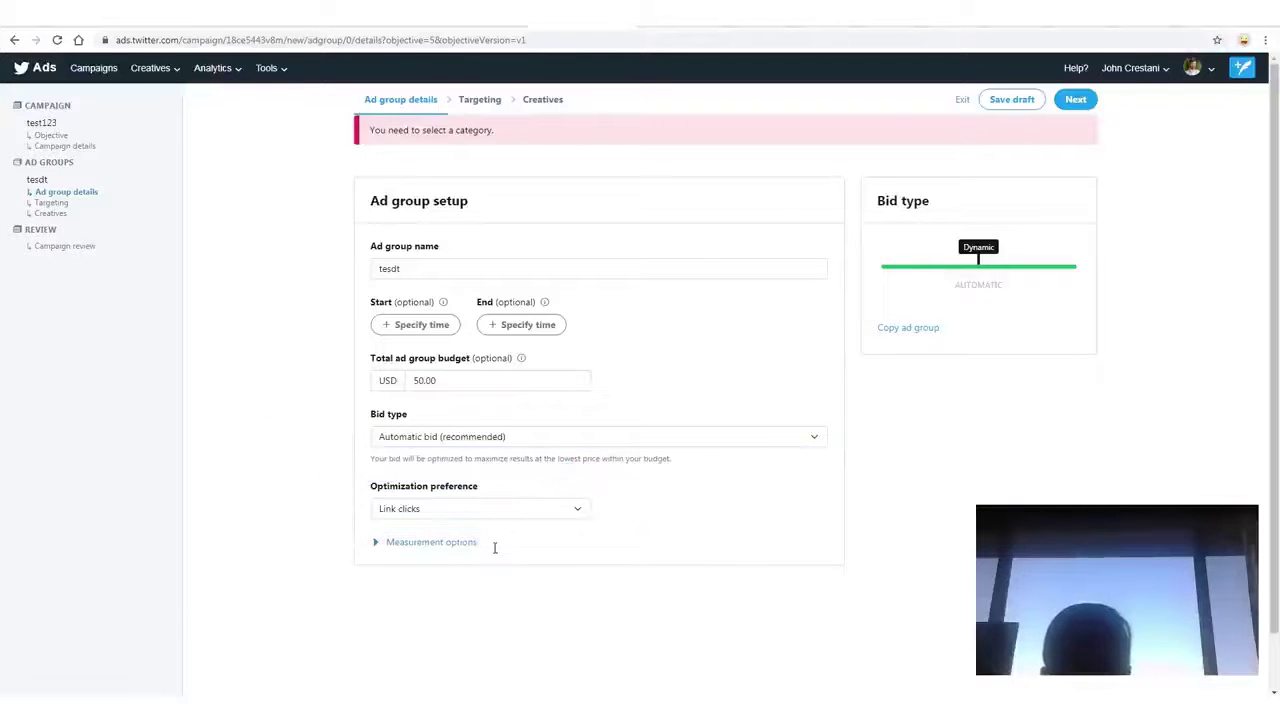
# Continue to the ad group's targeting settings and look through the audiences, demographics and audience features sections.
pyautogui.moveTo(1108, 66)
pyautogui.mouseDown()
pyautogui.moveTo(1132, 90)
pyautogui.moveTo(1092, 72)
pyautogui.moveTo(1020, 78)
pyautogui.moveTo(1075, 134)
pyautogui.mouseUp()
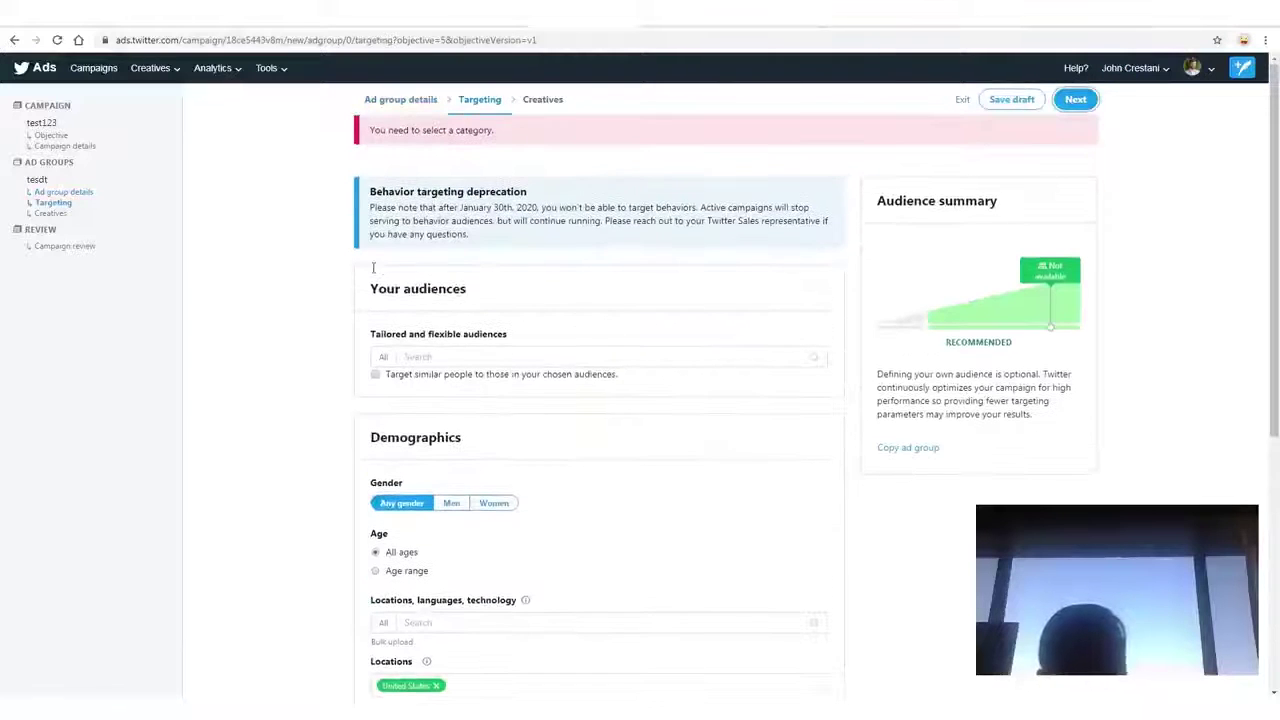
pyautogui.moveTo(329, 259); pyautogui.dragTo(331, 567)
pyautogui.press('Escape')
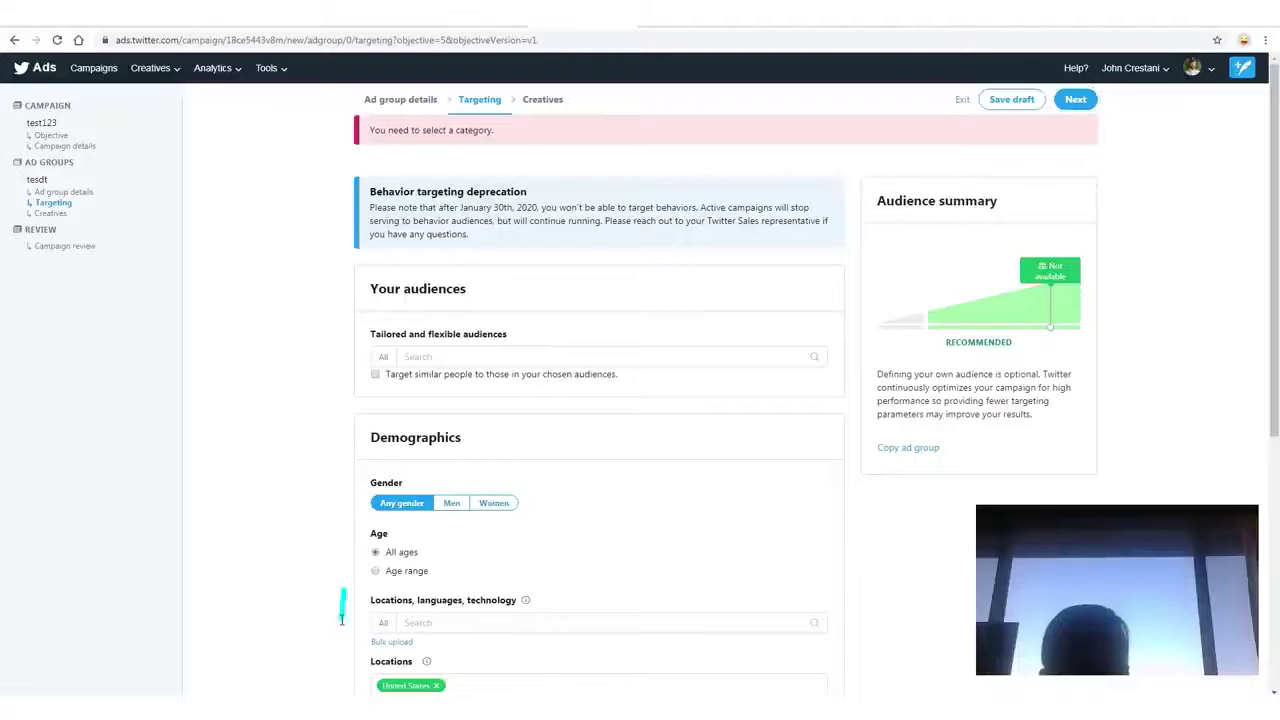
pyautogui.scroll(-5, 268, 540)
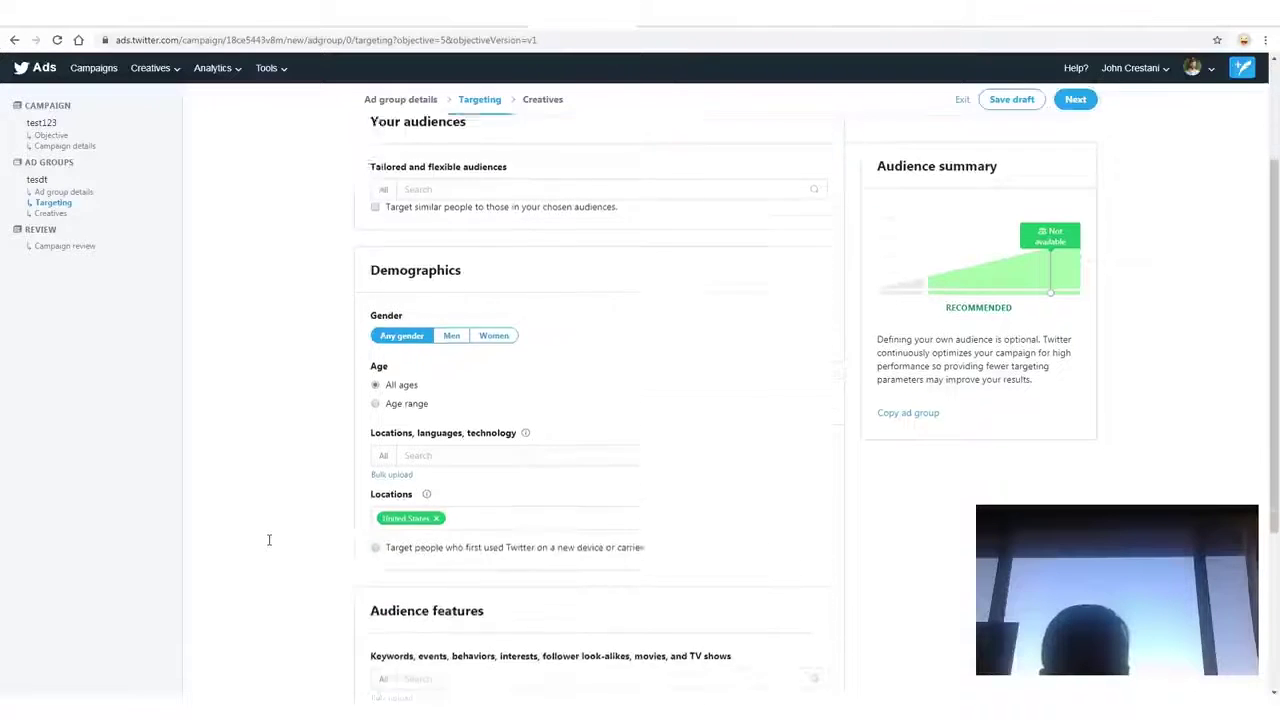
pyautogui.moveTo(346, 338); pyautogui.dragTo(322, 595)
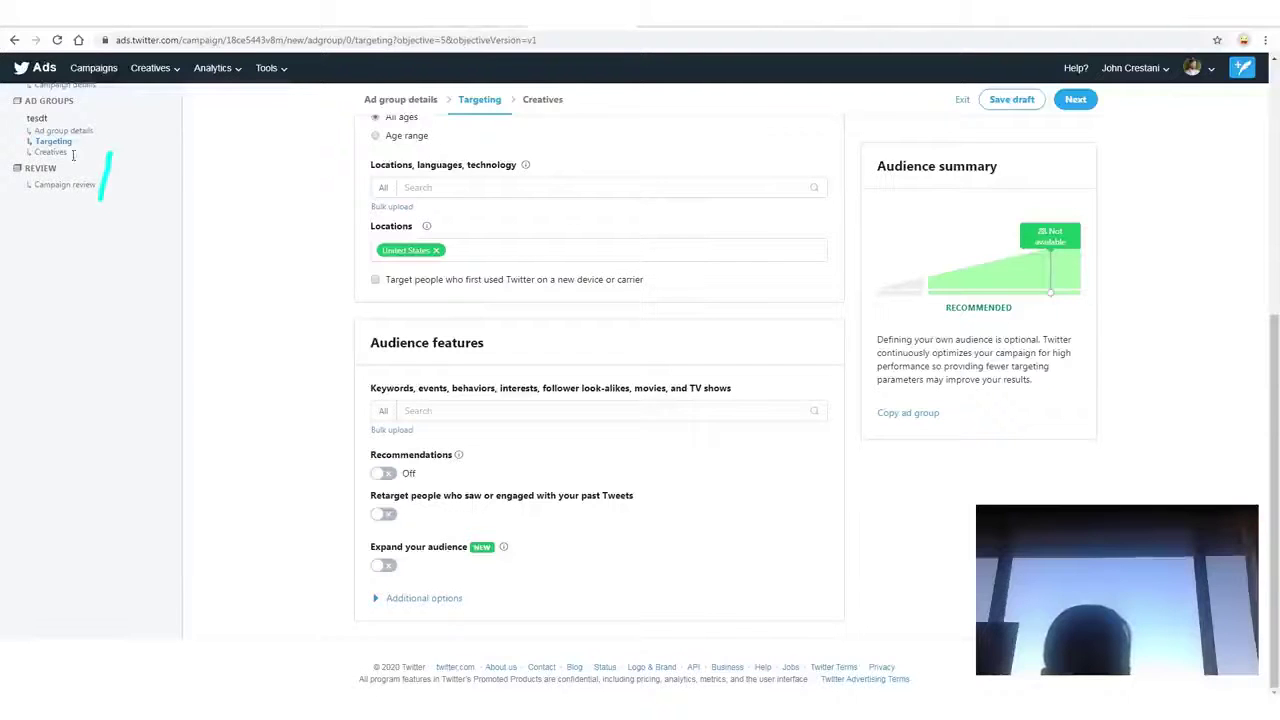
# Switch to the Google Docs training document and review the gender, age, location, language and follower look-alike instructions under PEOPLE: The Advertisement.
pyautogui.hotkey('ctrl', '2')
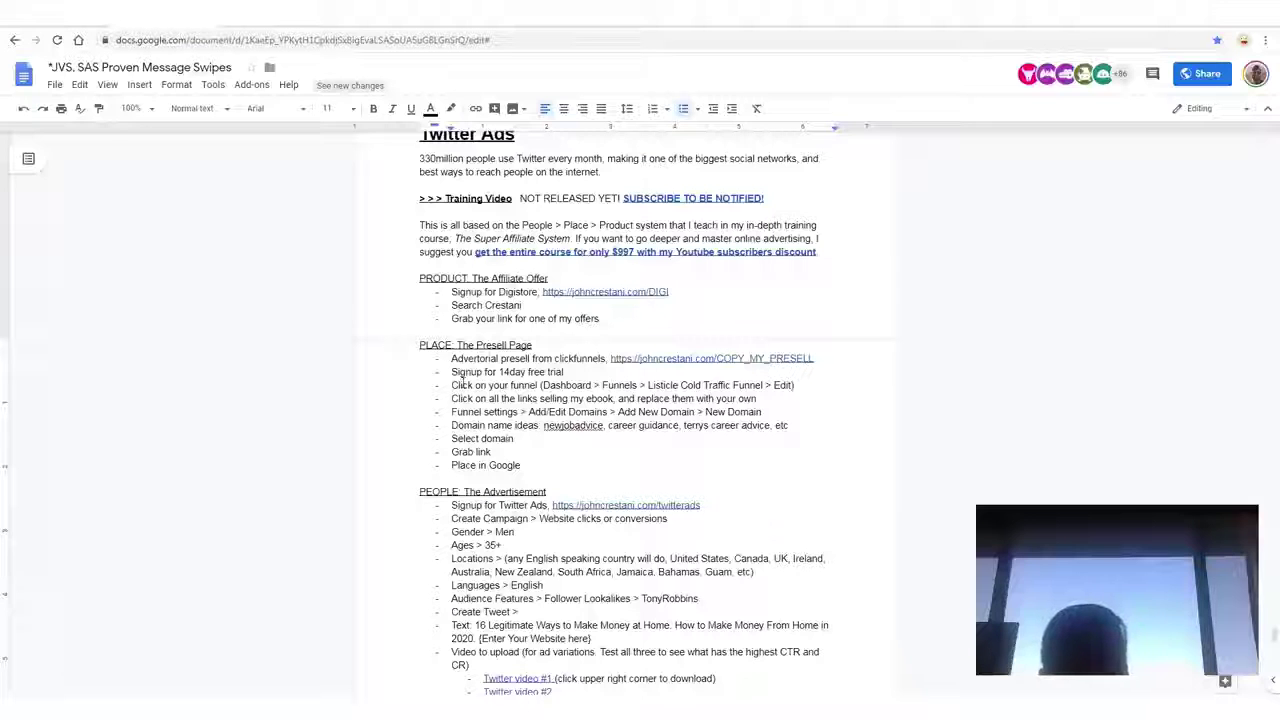
pyautogui.scroll(-3, 462, 378)
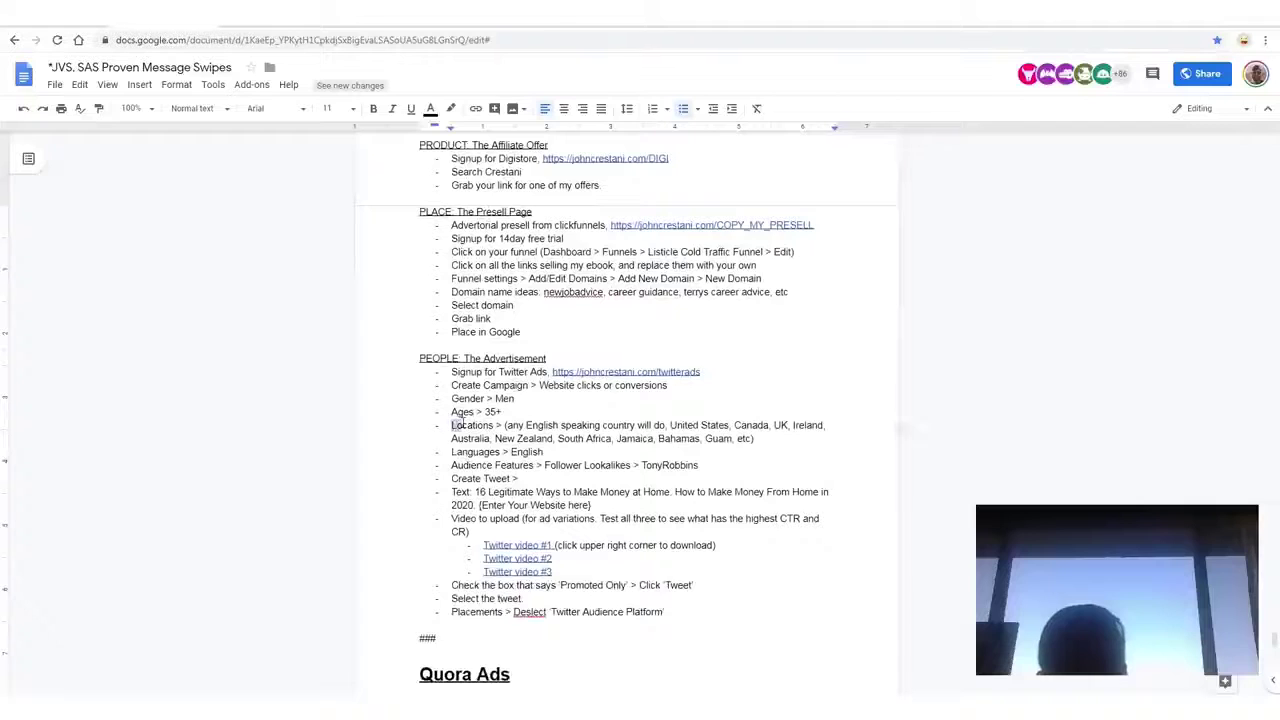
pyautogui.moveTo(450, 398); pyautogui.dragTo(780, 437)
pyautogui.click(780, 437)
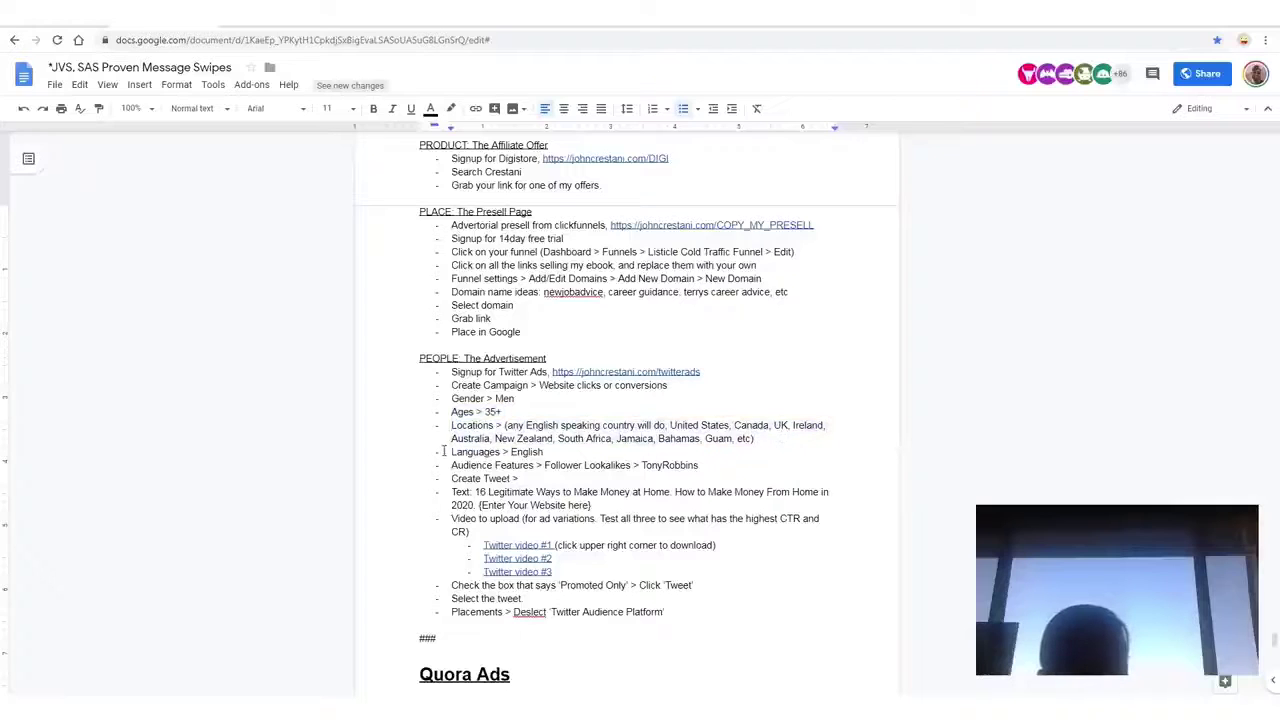
pyautogui.moveTo(443, 451); pyautogui.dragTo(568, 451)
pyautogui.moveTo(453, 465); pyautogui.dragTo(712, 465)
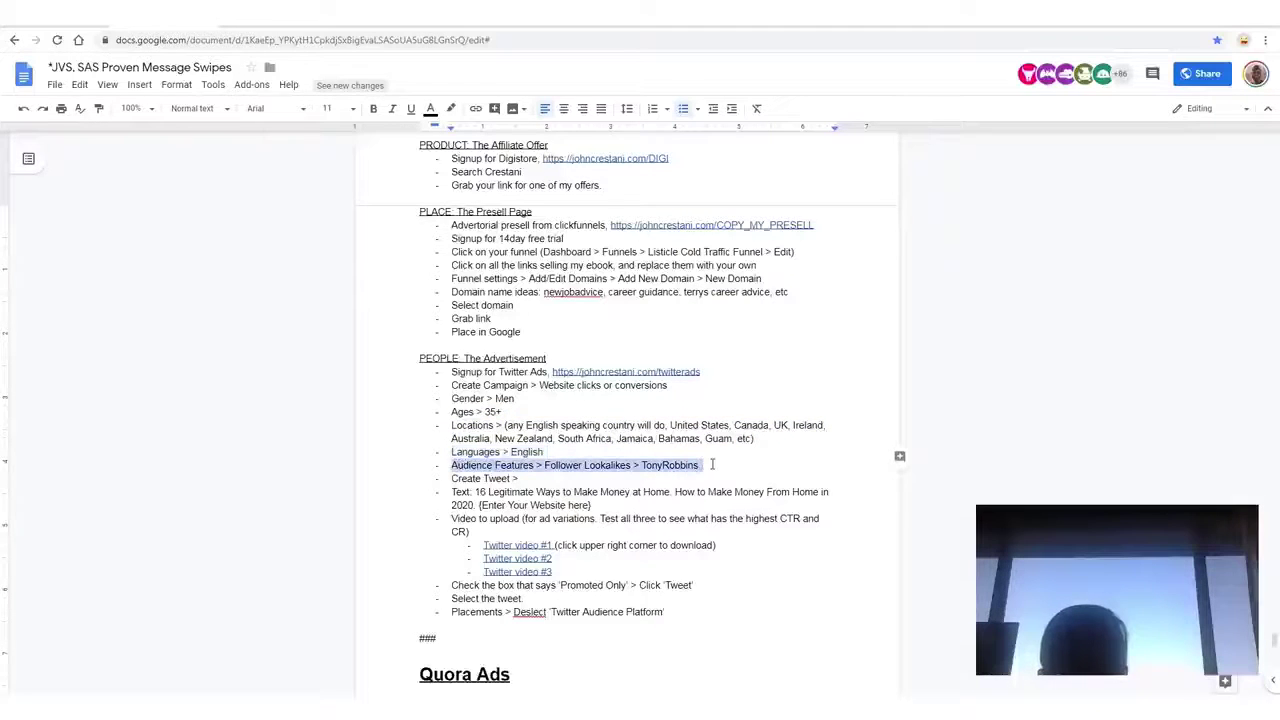
pyautogui.click(718, 464)
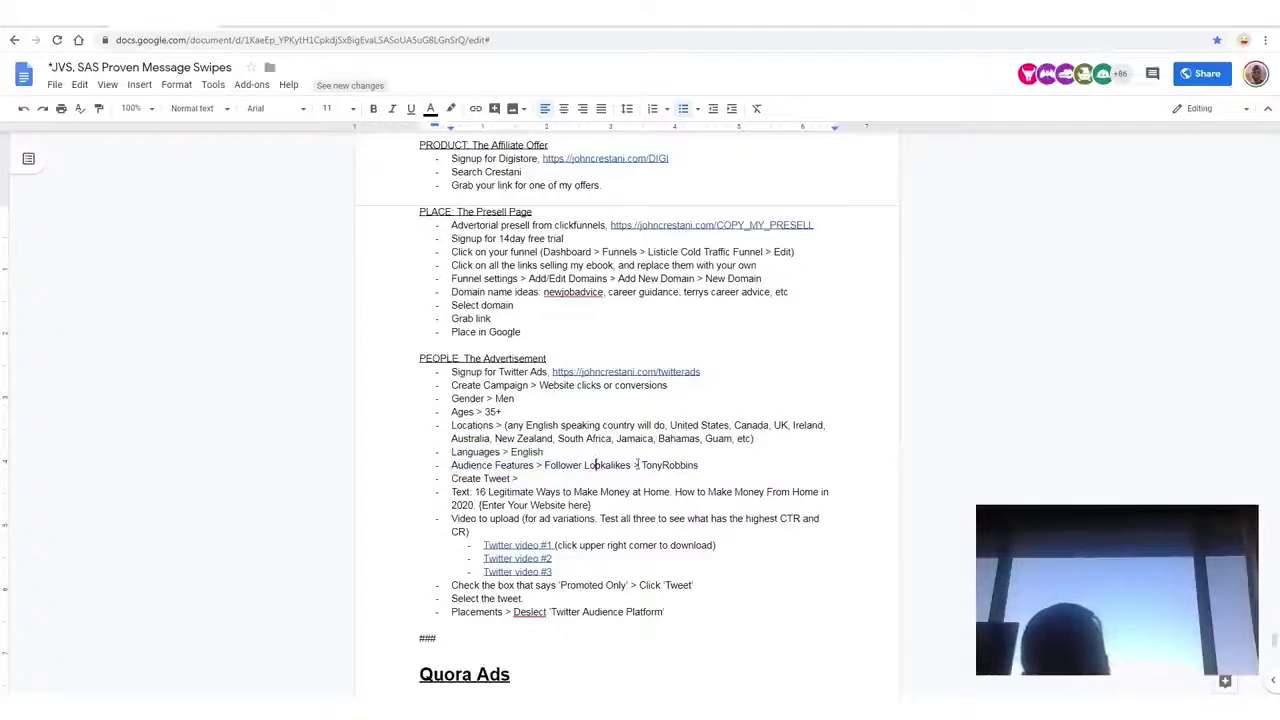
pyautogui.moveTo(595, 465); pyautogui.dragTo(717, 470)
pyautogui.click(717, 470)
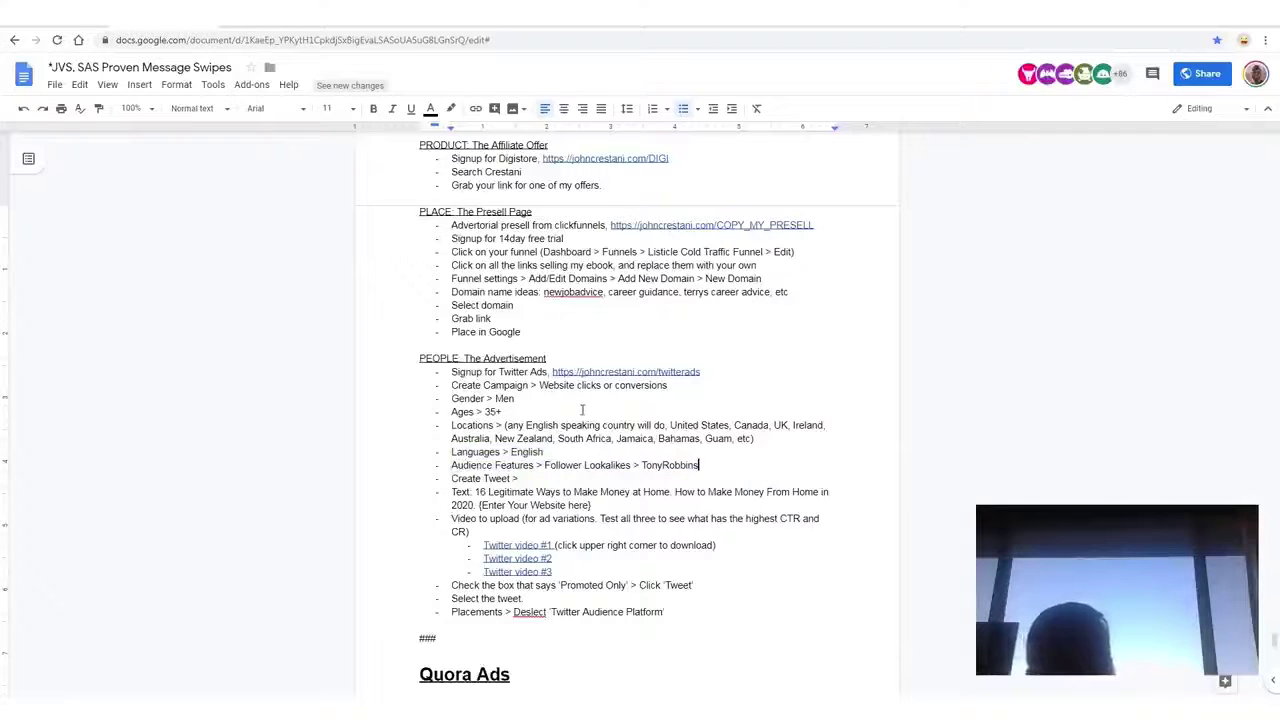
# Return to the Twitter Ads targeting settings and set the gender to Men.
pyautogui.click(580, 15)
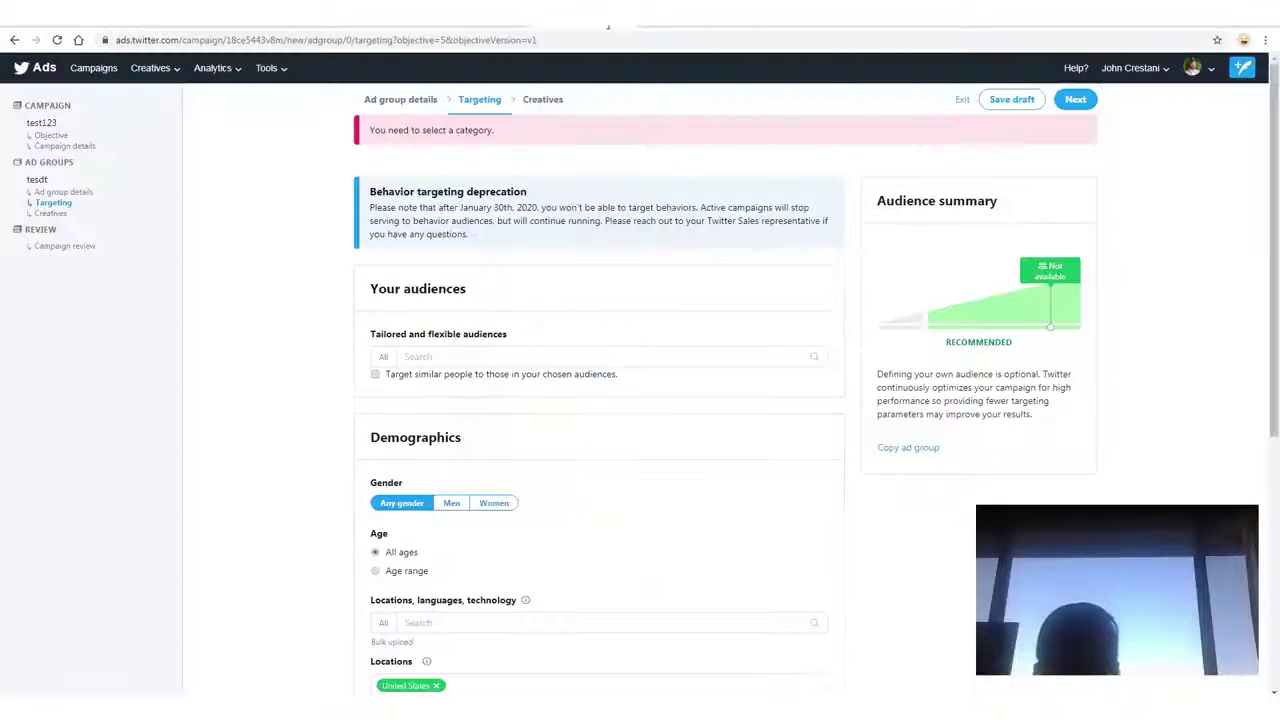
pyautogui.click(455, 504)
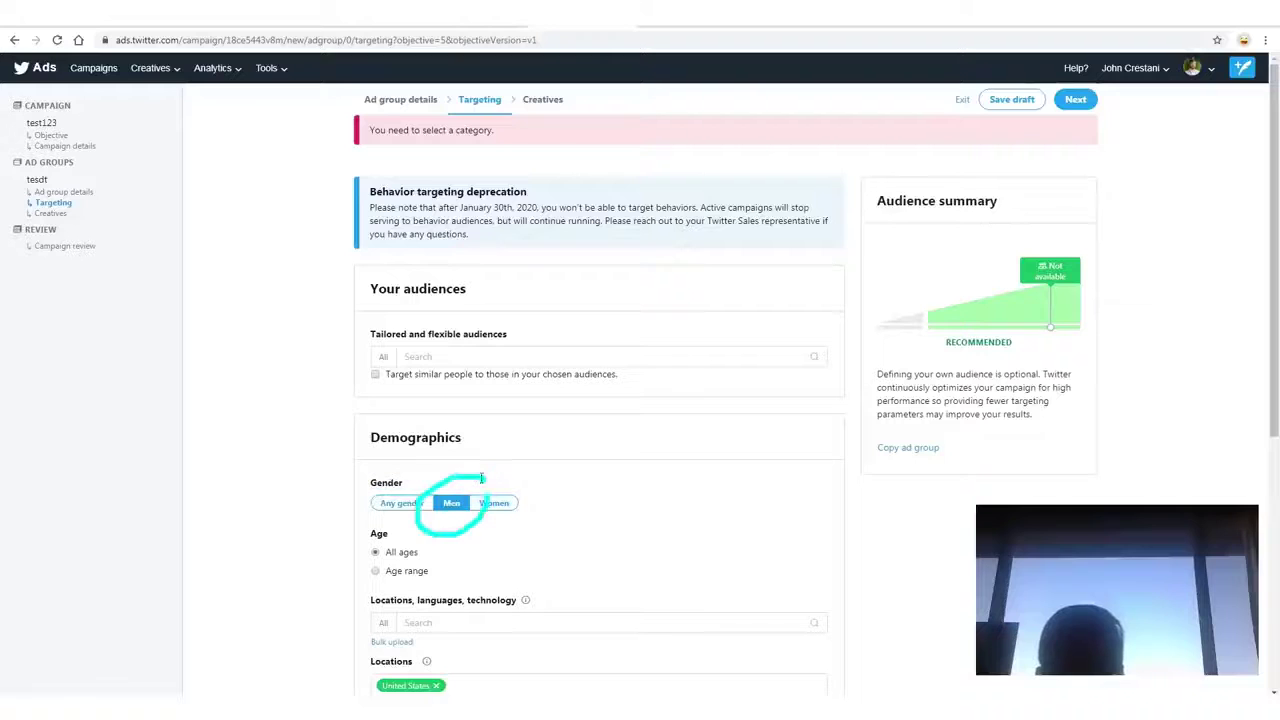
# Try to restrict the target age range to 35 and up.
pyautogui.scroll(-2, 472, 400)
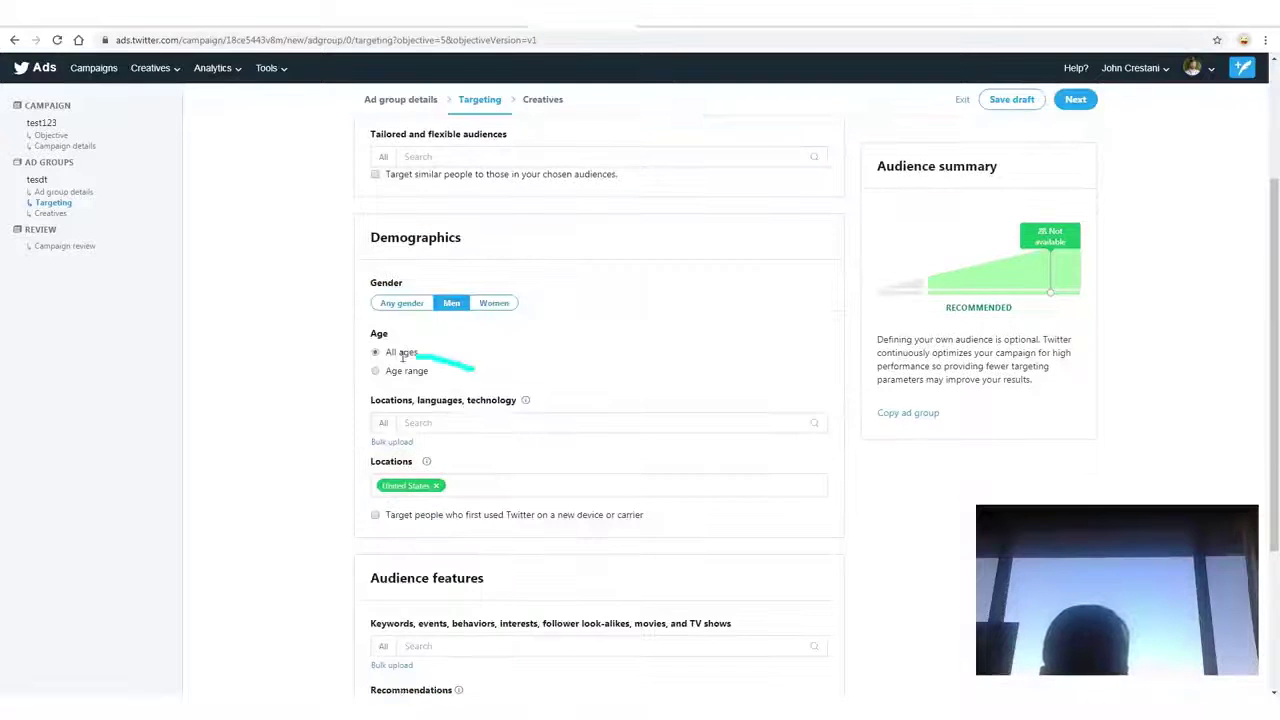
pyautogui.click(374, 371)
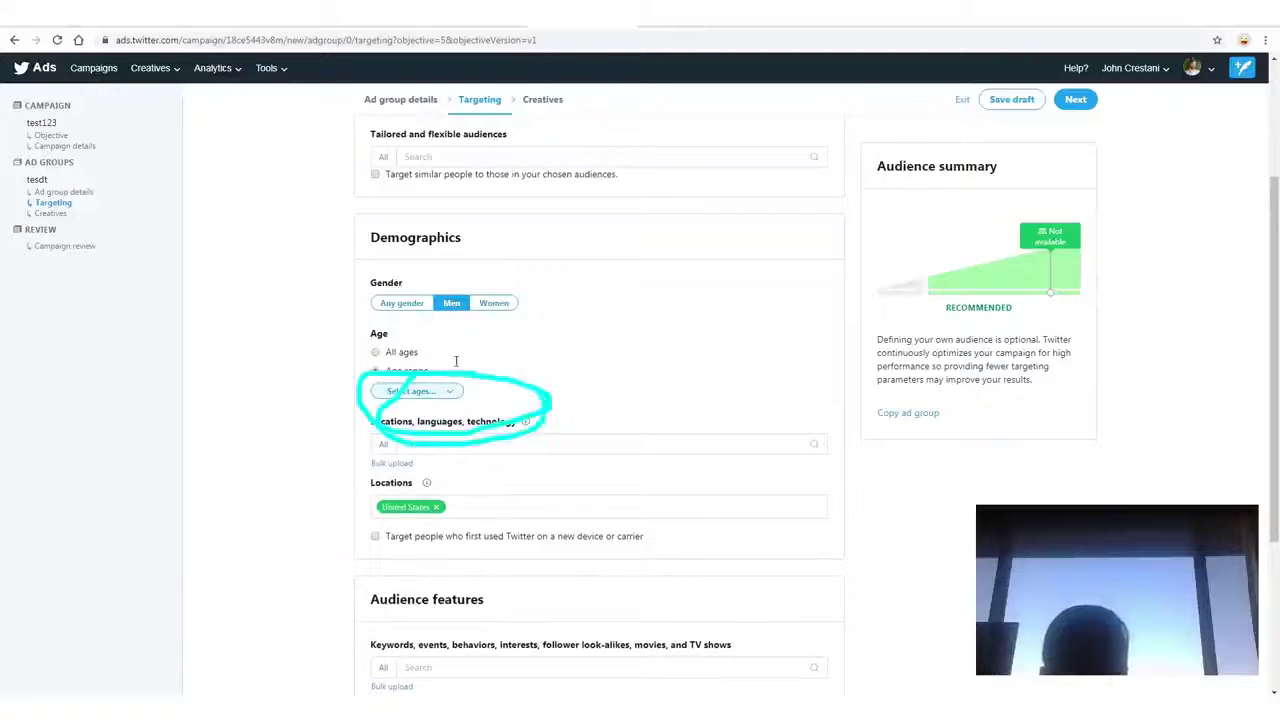
pyautogui.click(417, 391)
pyautogui.scroll(-3, 460, 328)
pyautogui.scroll(-3, 460, 328)
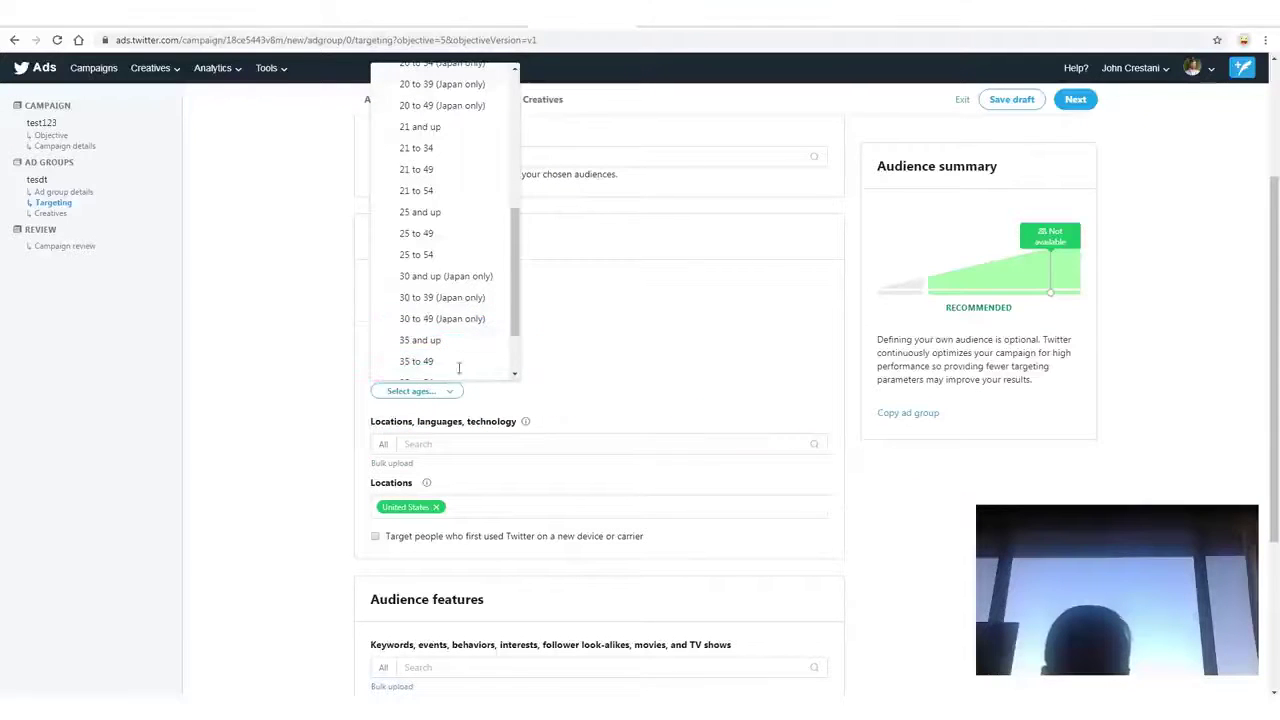
pyautogui.click(420, 340)
# Search the locations, languages and technology targeting for "english" and add the English (en) language.
pyautogui.scroll(-1, 484, 418)
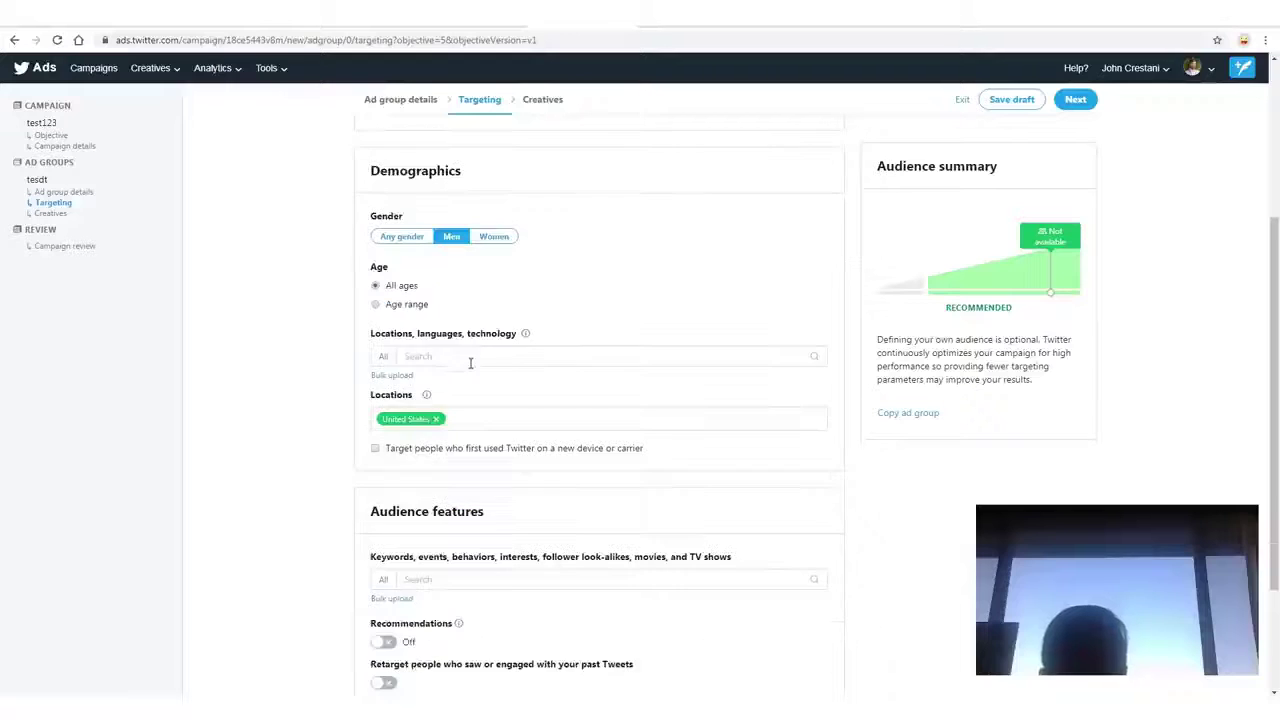
pyautogui.click(471, 362)
pyautogui.write('english')
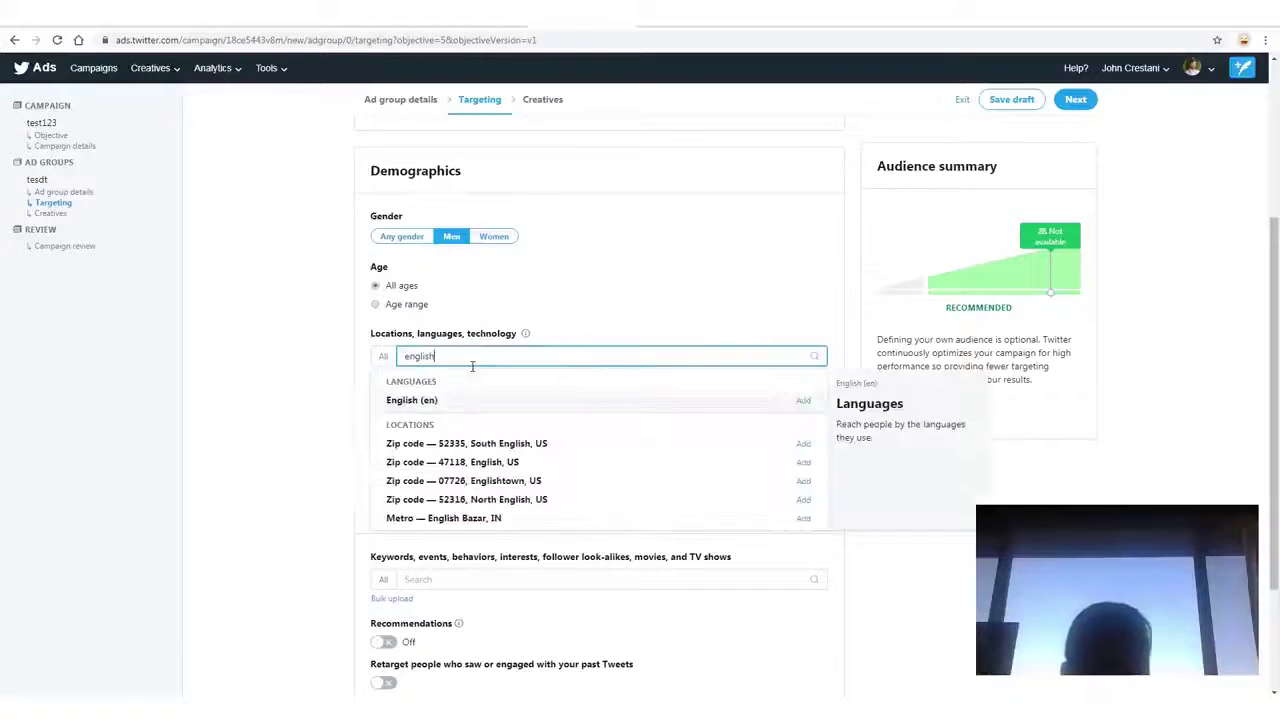
pyautogui.moveTo(780, 381)
pyautogui.mouseDown()
pyautogui.moveTo(828, 366)
pyautogui.moveTo(748, 368)
pyautogui.mouseUp()
pyautogui.moveTo(462, 374)
pyautogui.mouseDown()
pyautogui.moveTo(395, 372)
pyautogui.moveTo(379, 408)
pyautogui.moveTo(476, 385)
pyautogui.moveTo(465, 370)
pyautogui.mouseUp()
pyautogui.moveTo(697, 160)
pyautogui.mouseDown()
pyautogui.moveTo(790, 352)
pyautogui.moveTo(800, 282)
pyautogui.moveTo(834, 326)
pyautogui.moveTo(796, 305)
pyautogui.moveTo(778, 329)
pyautogui.mouseUp()
pyautogui.moveTo(1065, 502)
pyautogui.mouseDown()
pyautogui.moveTo(874, 393)
pyautogui.moveTo(941, 450)
pyautogui.moveTo(908, 392)
pyautogui.moveTo(938, 378)
pyautogui.mouseUp()
pyautogui.moveTo(692, 604)
pyautogui.mouseDown()
pyautogui.moveTo(730, 405)
pyautogui.moveTo(701, 435)
pyautogui.mouseUp()
pyautogui.press('Escape')
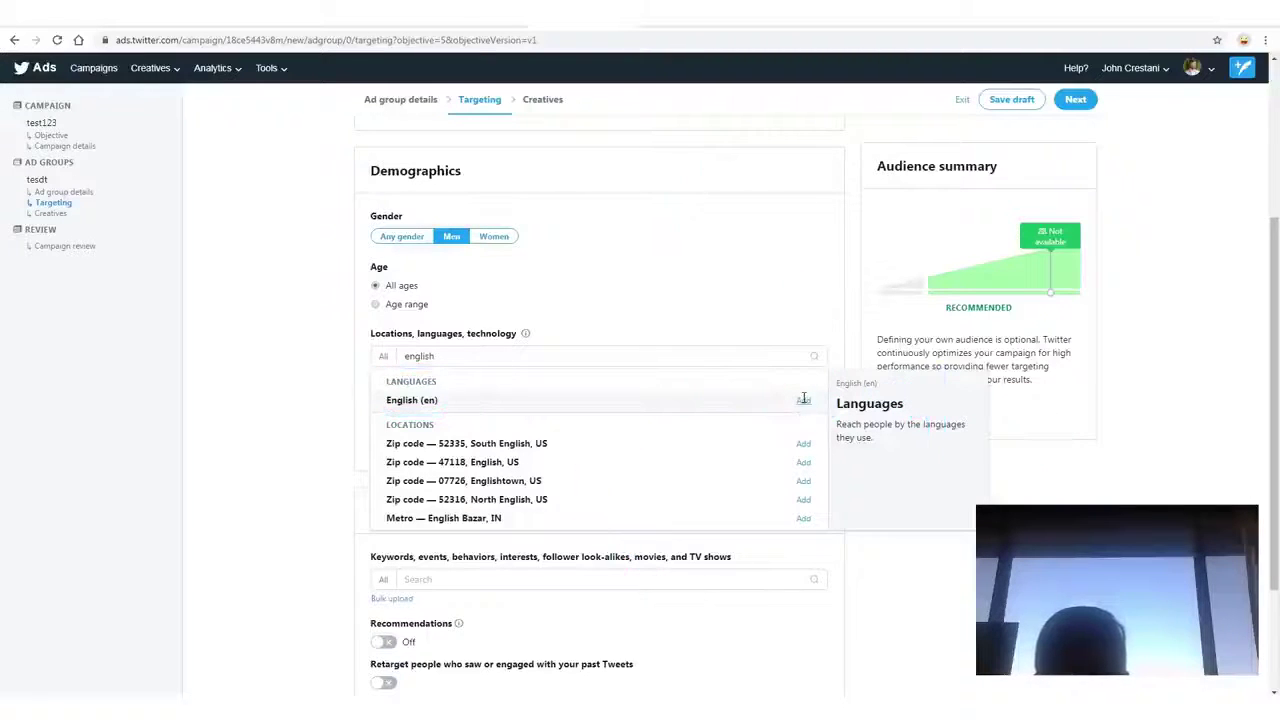
pyautogui.click(803, 399)
pyautogui.click(282, 410)
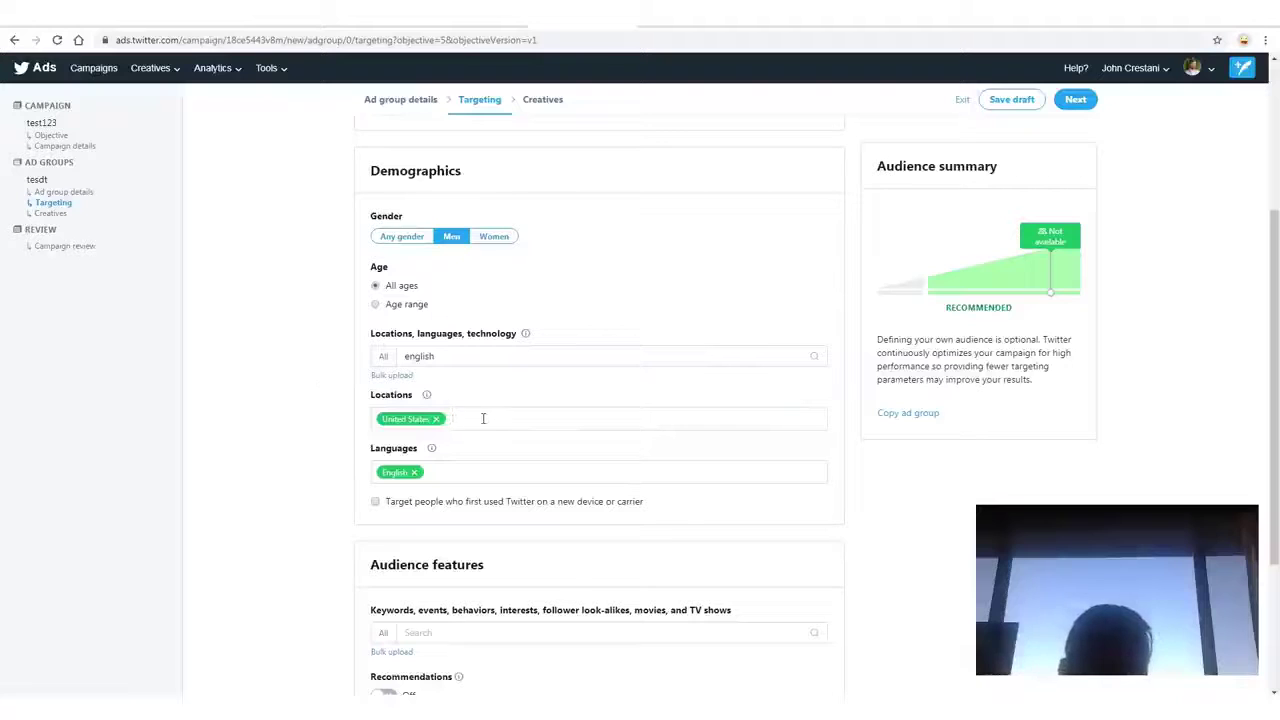
# Replace the United States location target with the country Canada.
pyautogui.press('BackSpace')
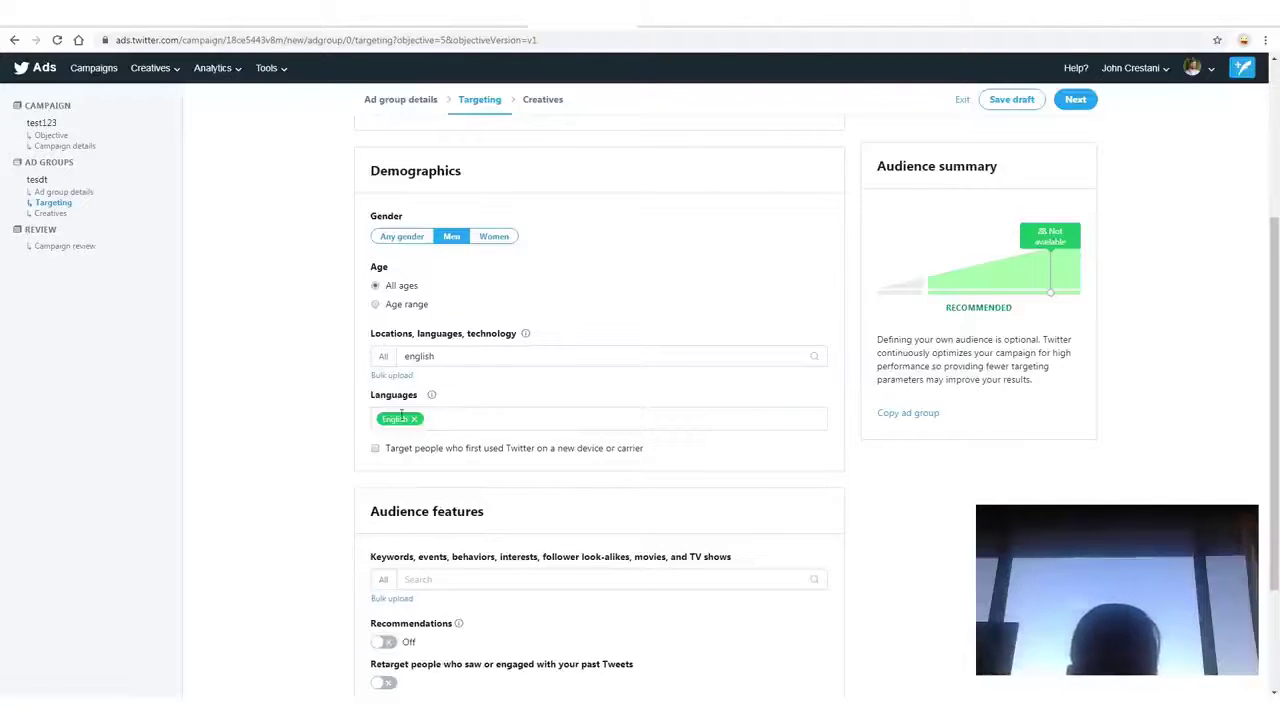
pyautogui.tripleClick(525, 359)
pyautogui.write('canada')
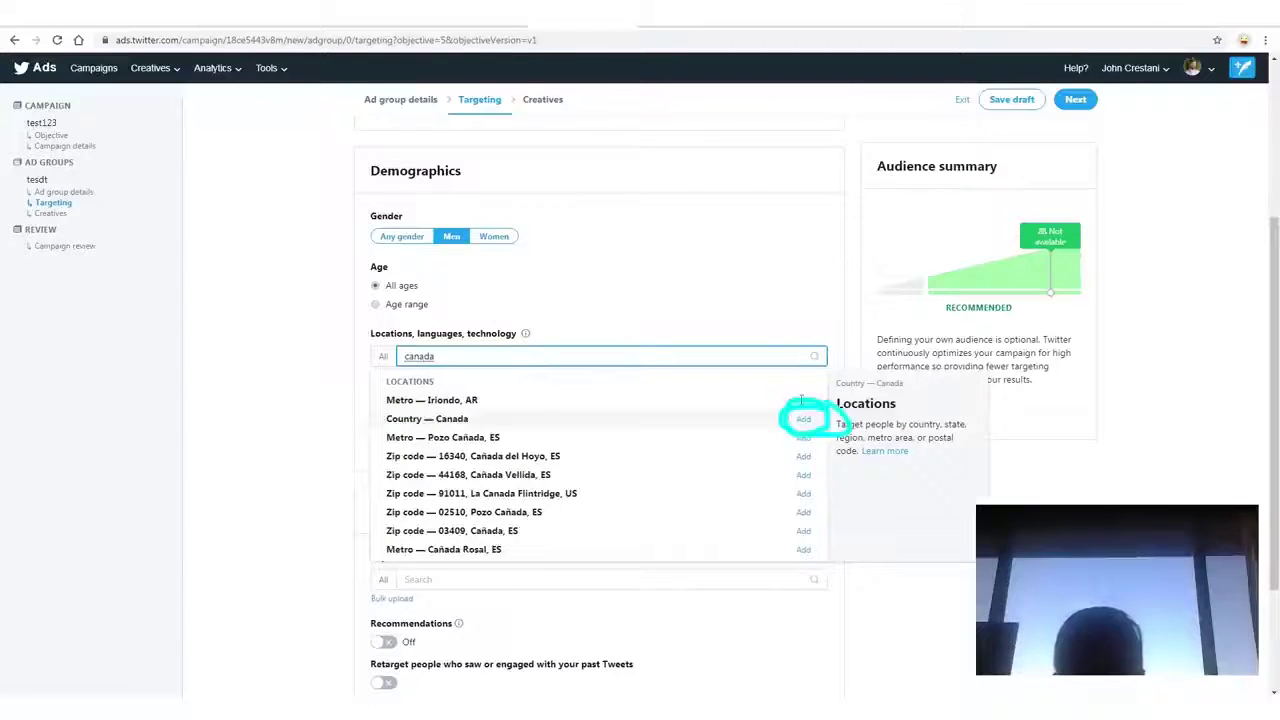
pyautogui.click(803, 419)
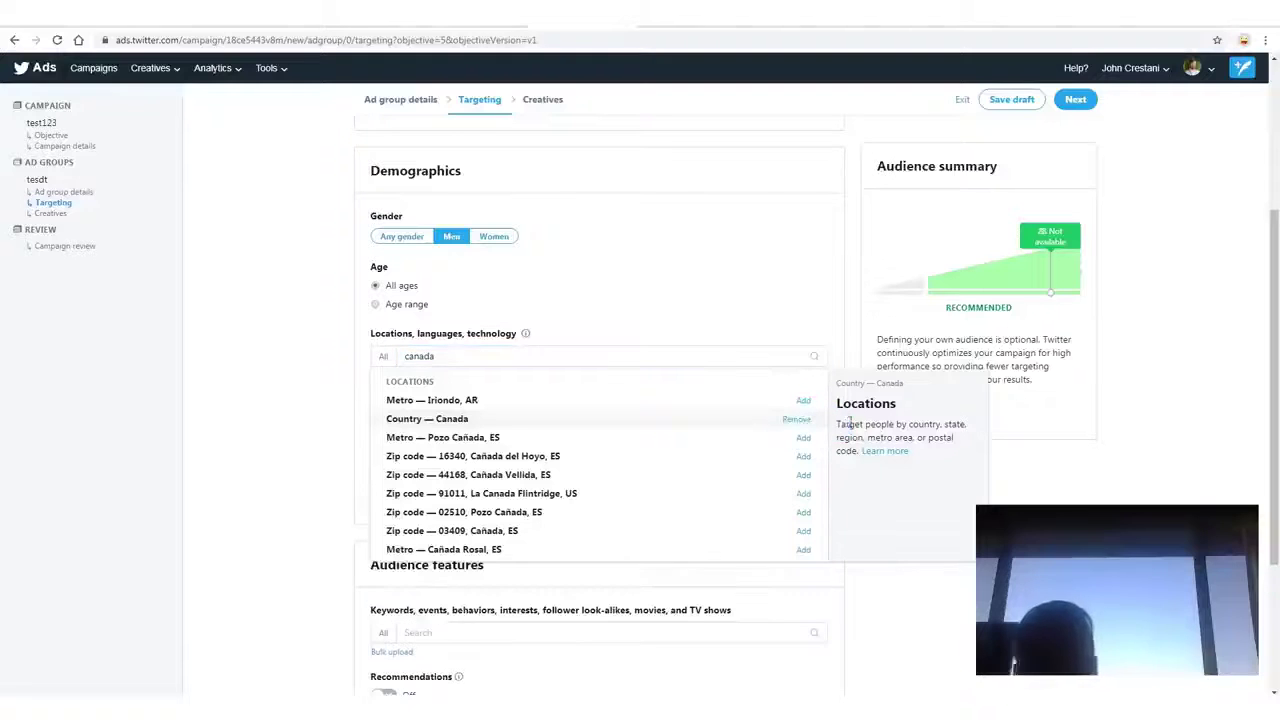
pyautogui.click(320, 362)
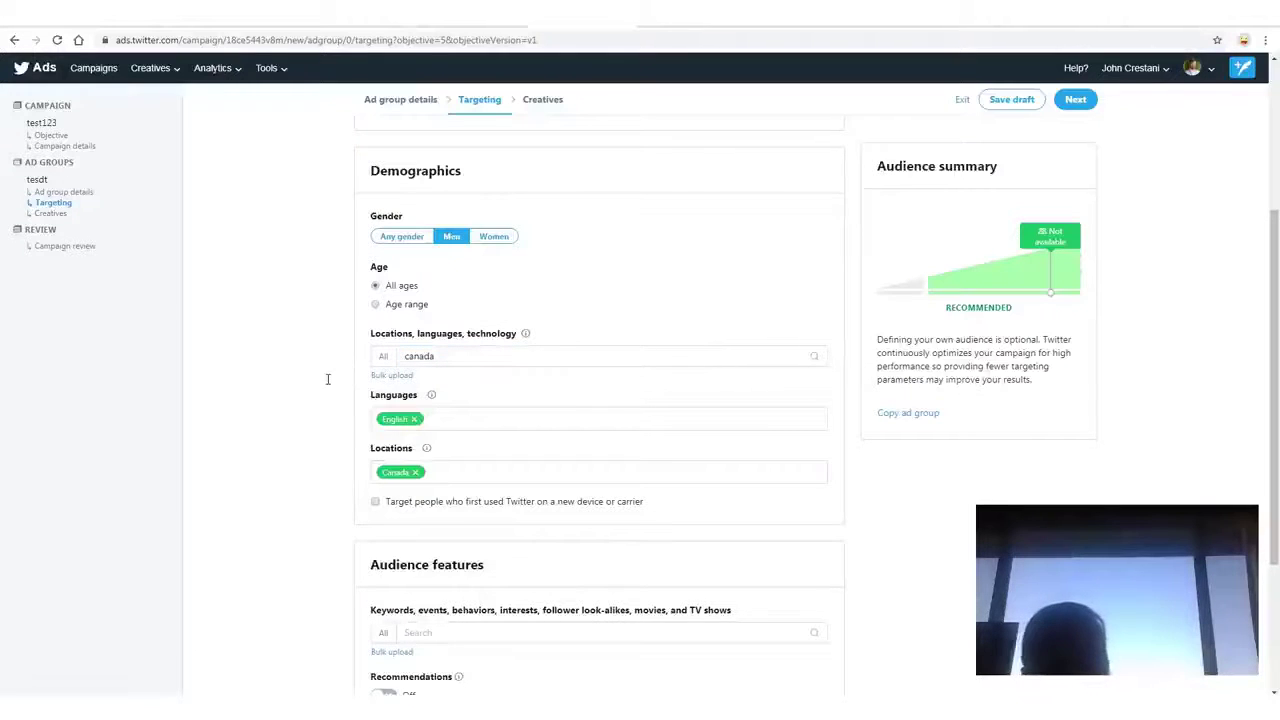
pyautogui.scroll(-3, 326, 372)
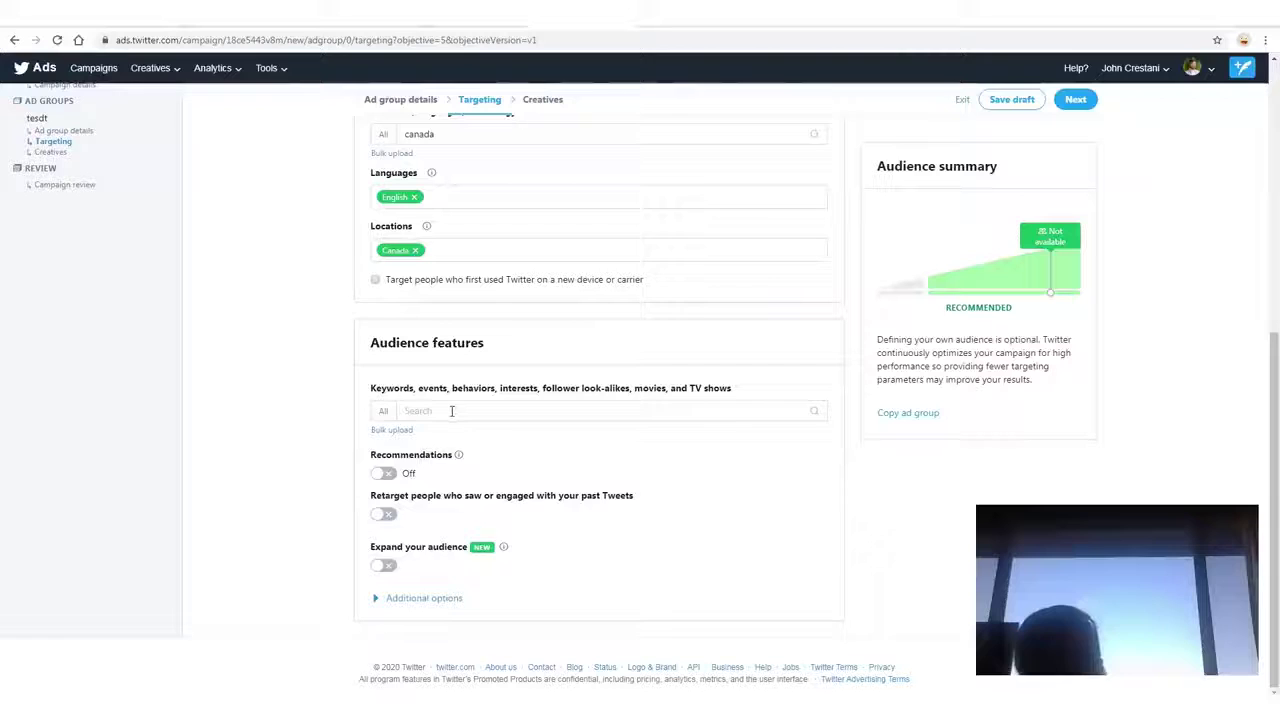
pyautogui.click(456, 413)
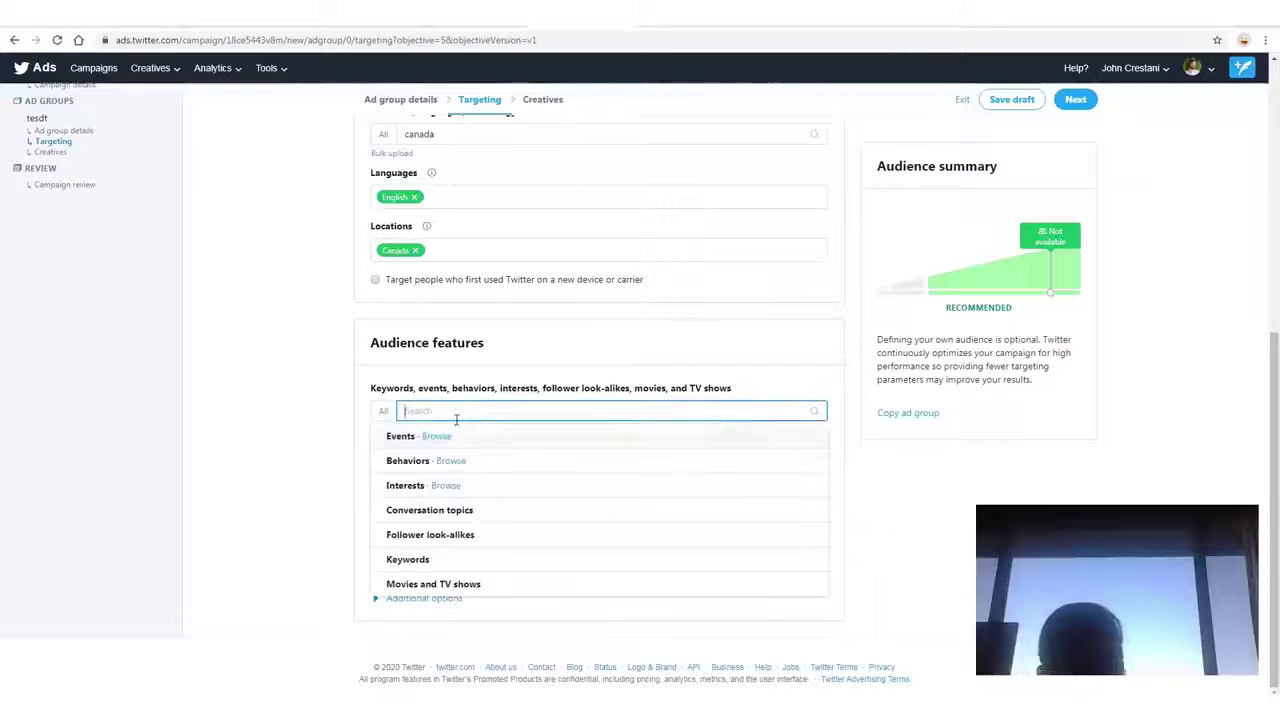
pyautogui.write('granty')
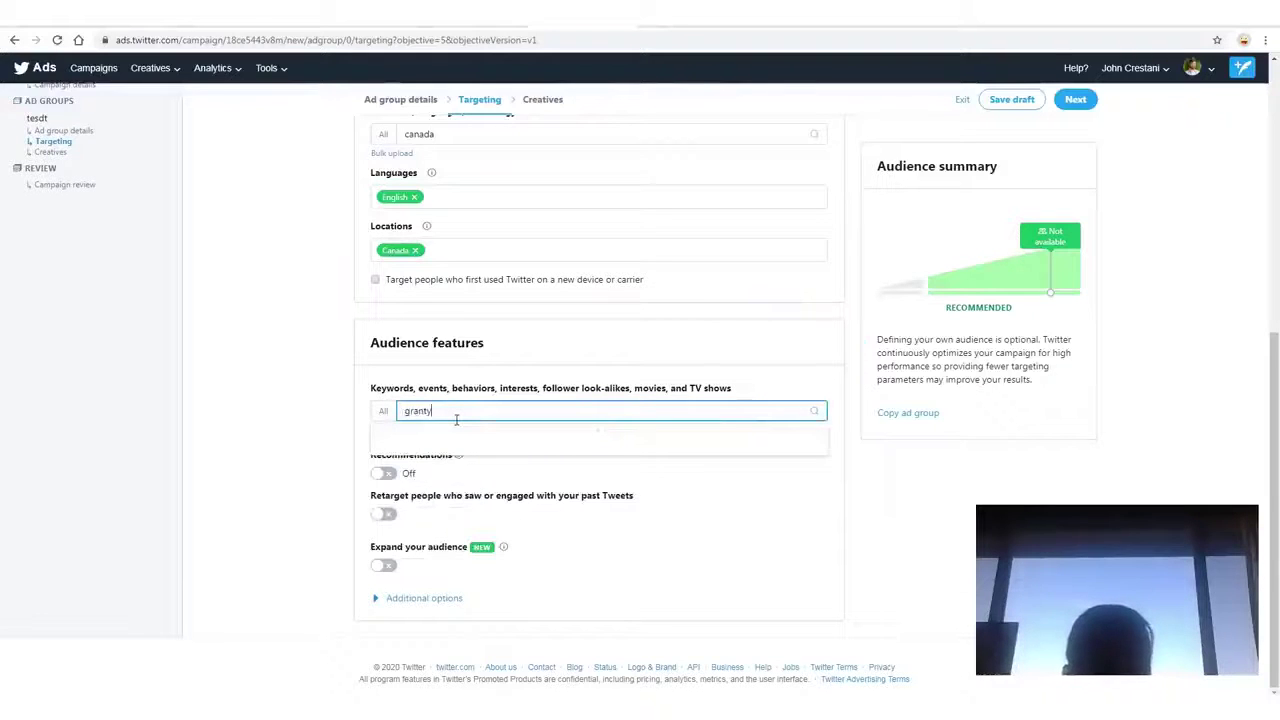
pyautogui.press('BackSpace')
pyautogui.write('car')
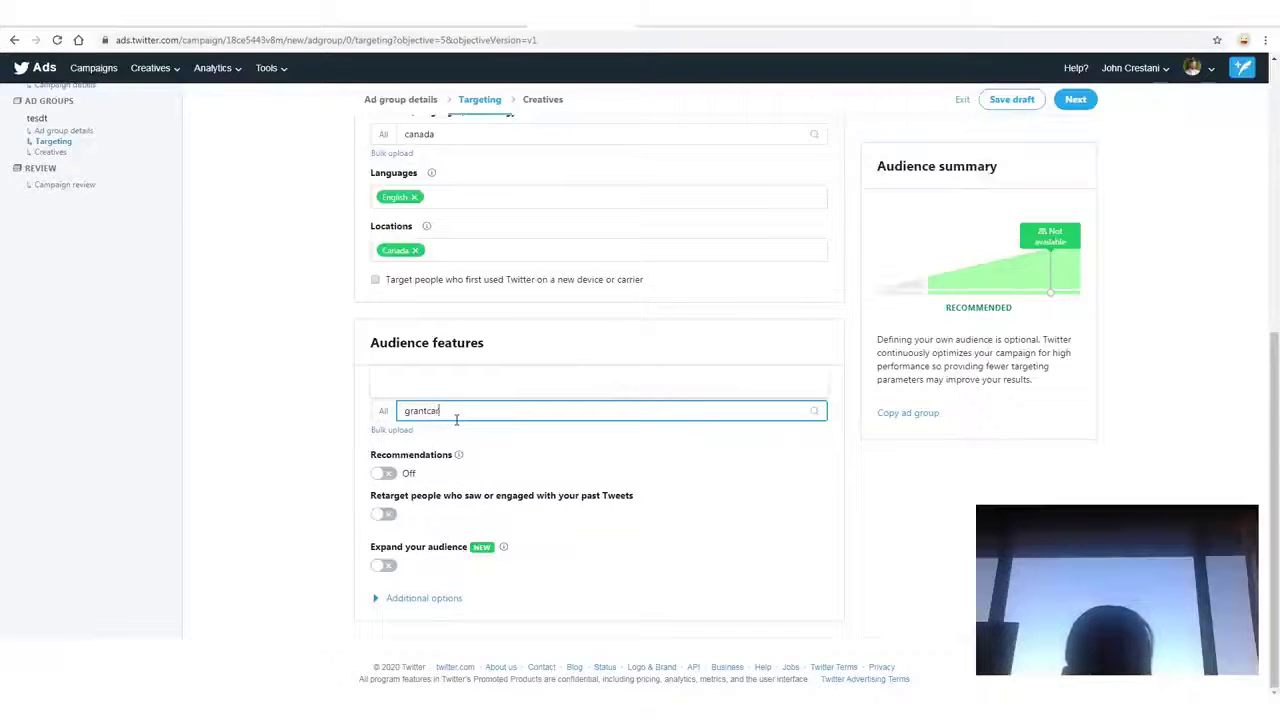
pyautogui.write('done')
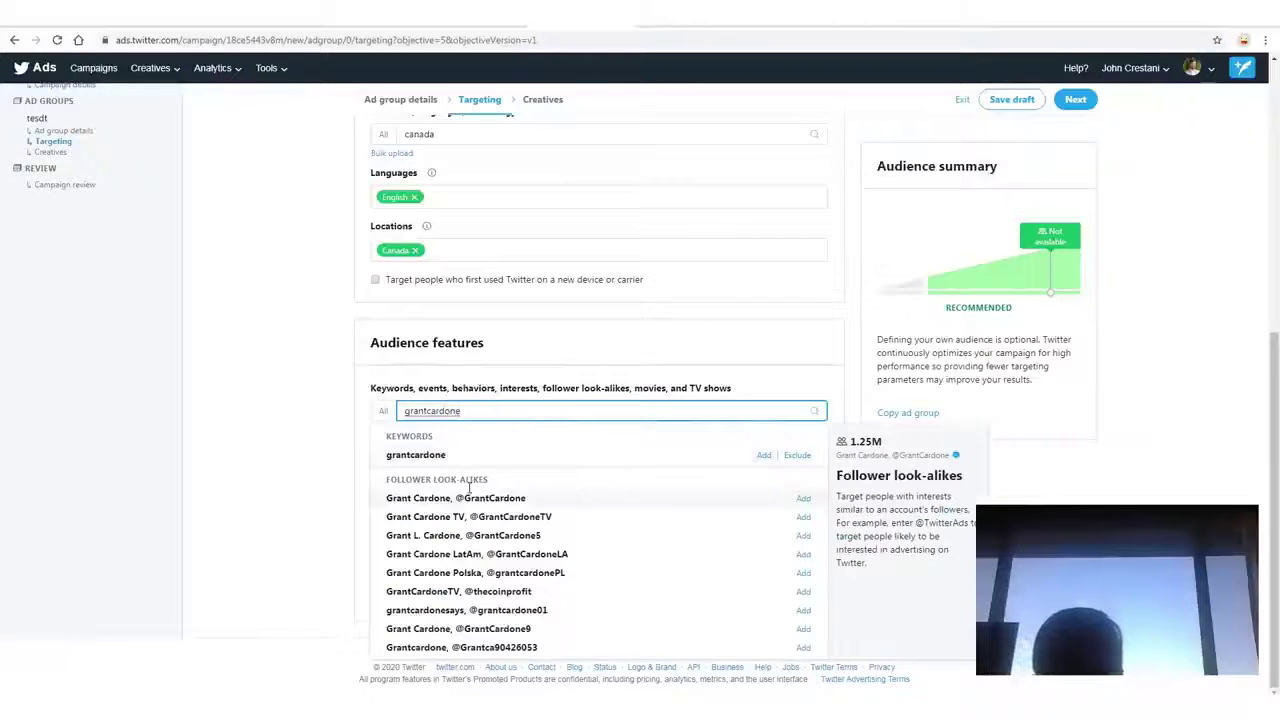
pyautogui.moveTo(492, 463)
pyautogui.mouseDown()
pyautogui.moveTo(362, 466)
pyautogui.moveTo(524, 472)
pyautogui.mouseUp()
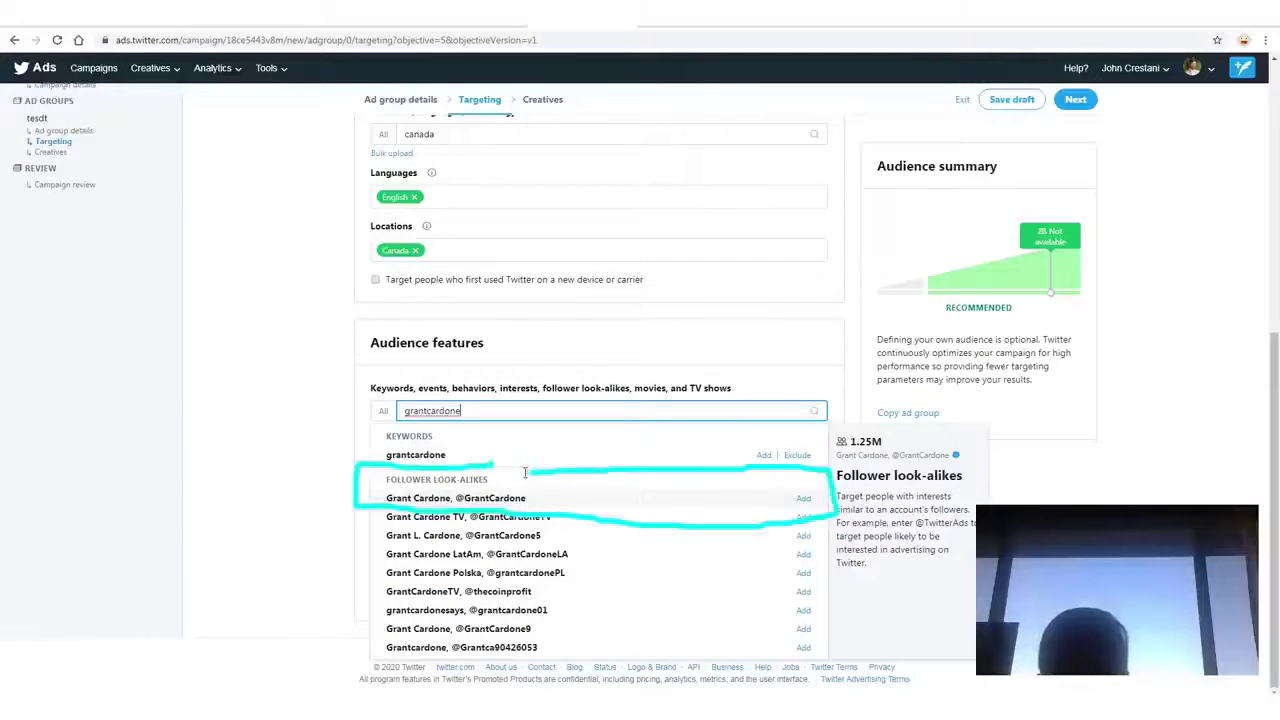
pyautogui.moveTo(832, 498)
pyautogui.mouseDown()
pyautogui.moveTo(850, 498)
pyautogui.moveTo(878, 452)
pyautogui.moveTo(852, 576)
pyautogui.moveTo(870, 476)
pyautogui.mouseUp()
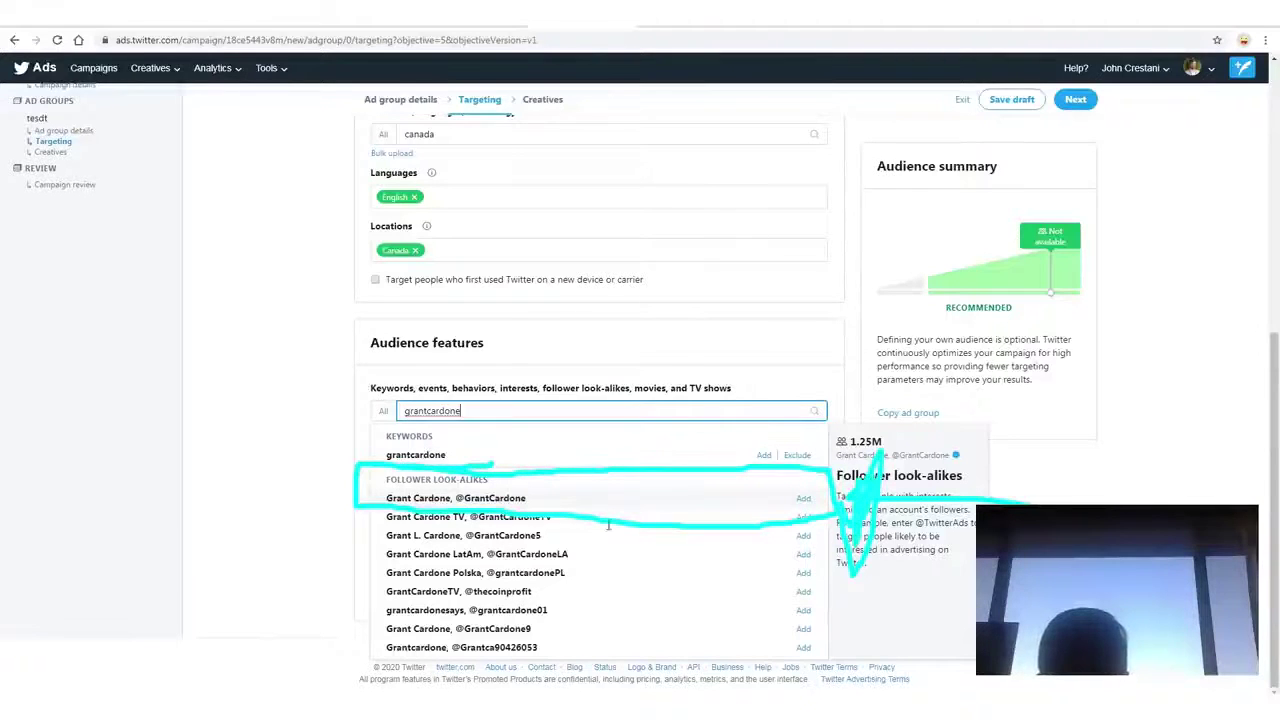
pyautogui.moveTo(684, 252)
pyautogui.mouseDown()
pyautogui.moveTo(250, 252)
pyautogui.moveTo(340, 465)
pyautogui.moveTo(310, 455)
pyautogui.moveTo(240, 495)
pyautogui.moveTo(272, 476)
pyautogui.mouseUp()
pyautogui.moveTo(826, 185)
pyautogui.mouseDown()
pyautogui.moveTo(726, 366)
pyautogui.moveTo(815, 378)
pyautogui.moveTo(722, 376)
pyautogui.moveTo(791, 389)
pyautogui.mouseUp()
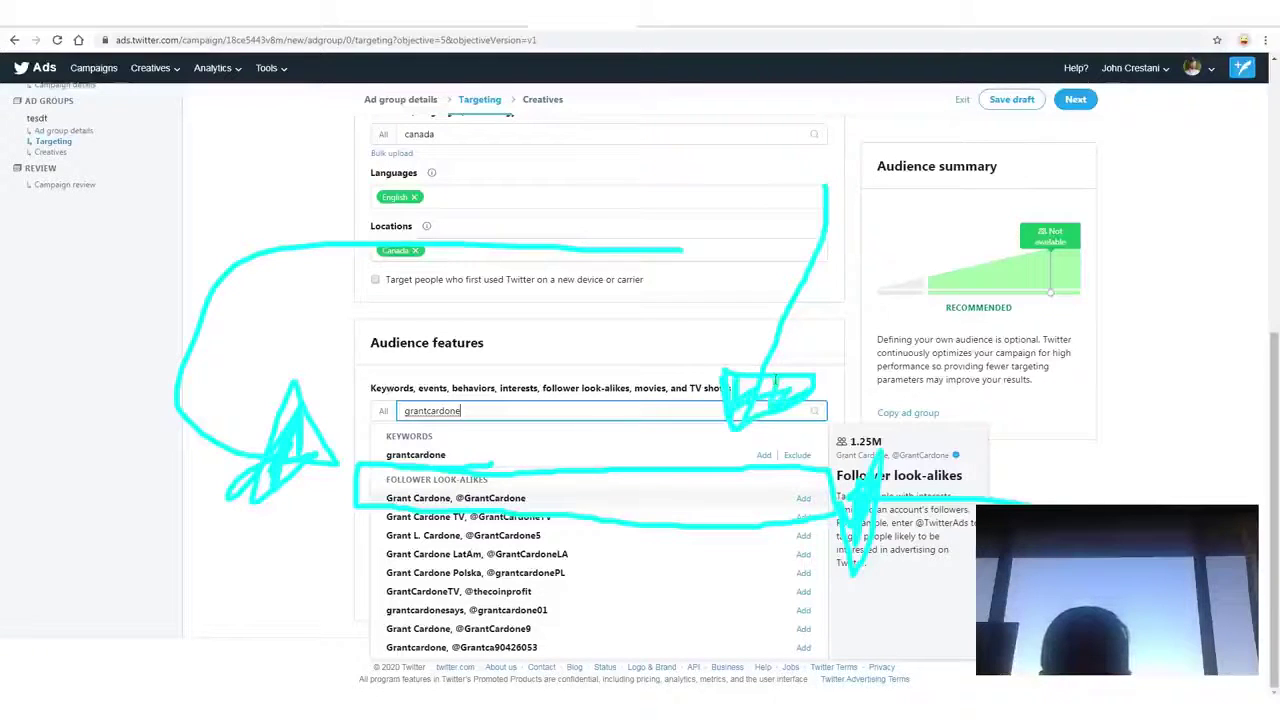
pyautogui.press('Escape')
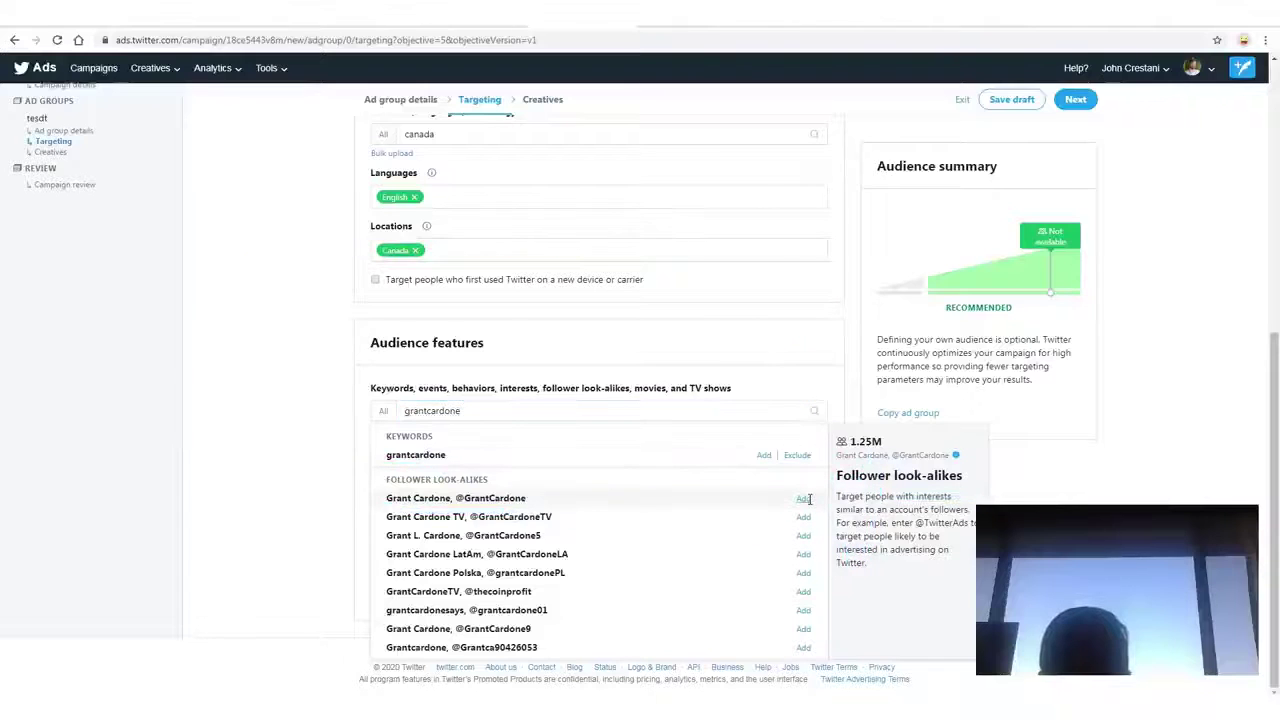
pyautogui.click(806, 498)
pyautogui.click(344, 519)
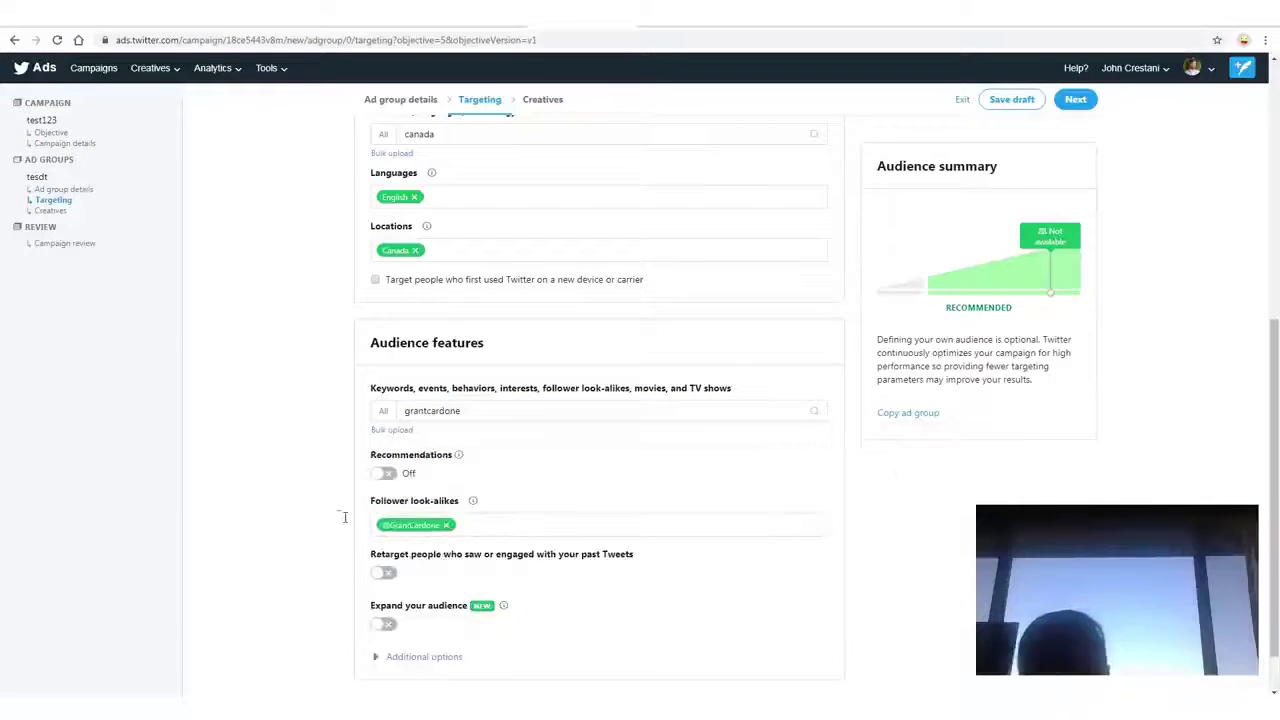
# Proceed from the targeting settings to the ad group's Creatives stage.
pyautogui.scroll(-2, 344, 519)
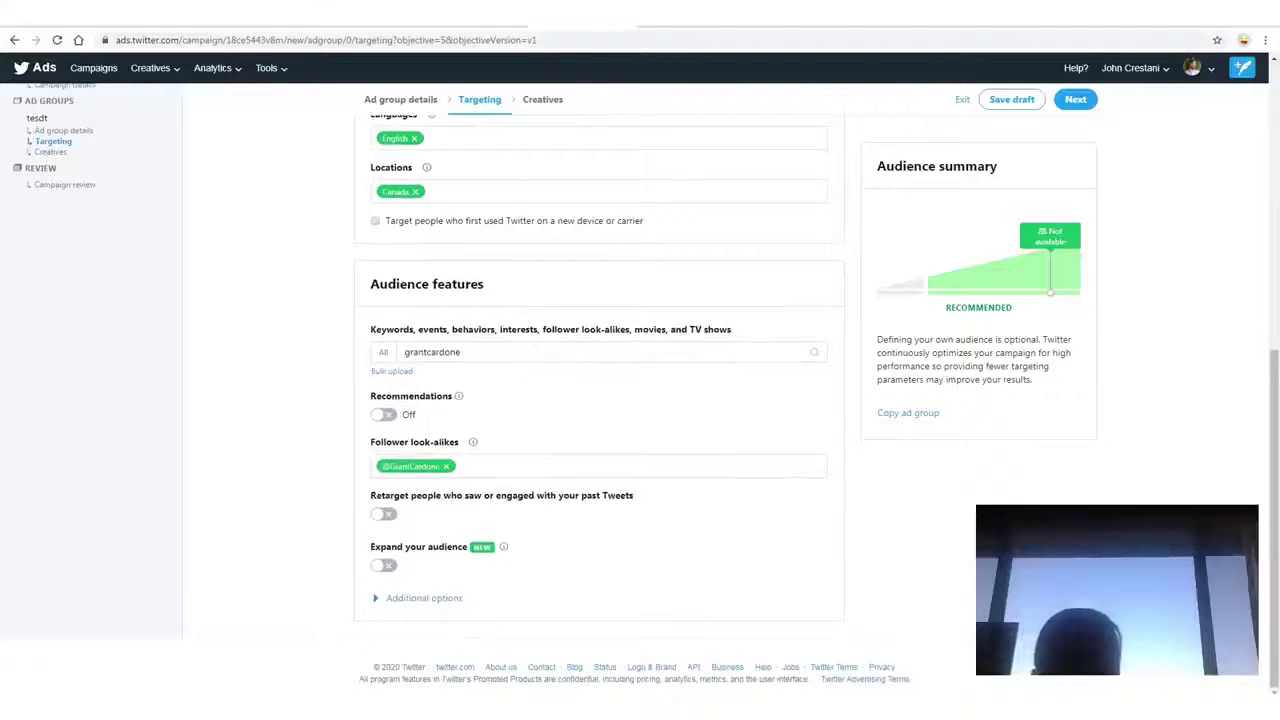
pyautogui.moveTo(953, 546); pyautogui.dragTo(1075, 103)
pyautogui.moveTo(1103, 153)
pyautogui.mouseDown()
pyautogui.moveTo(1062, 112)
pyautogui.moveTo(1080, 132)
pyautogui.mouseUp()
pyautogui.moveTo(410, 228)
pyautogui.mouseDown()
pyautogui.moveTo(1020, 120)
pyautogui.moveTo(965, 212)
pyautogui.mouseUp()
pyautogui.moveTo(1197, 111); pyautogui.dragTo(1135, 100)
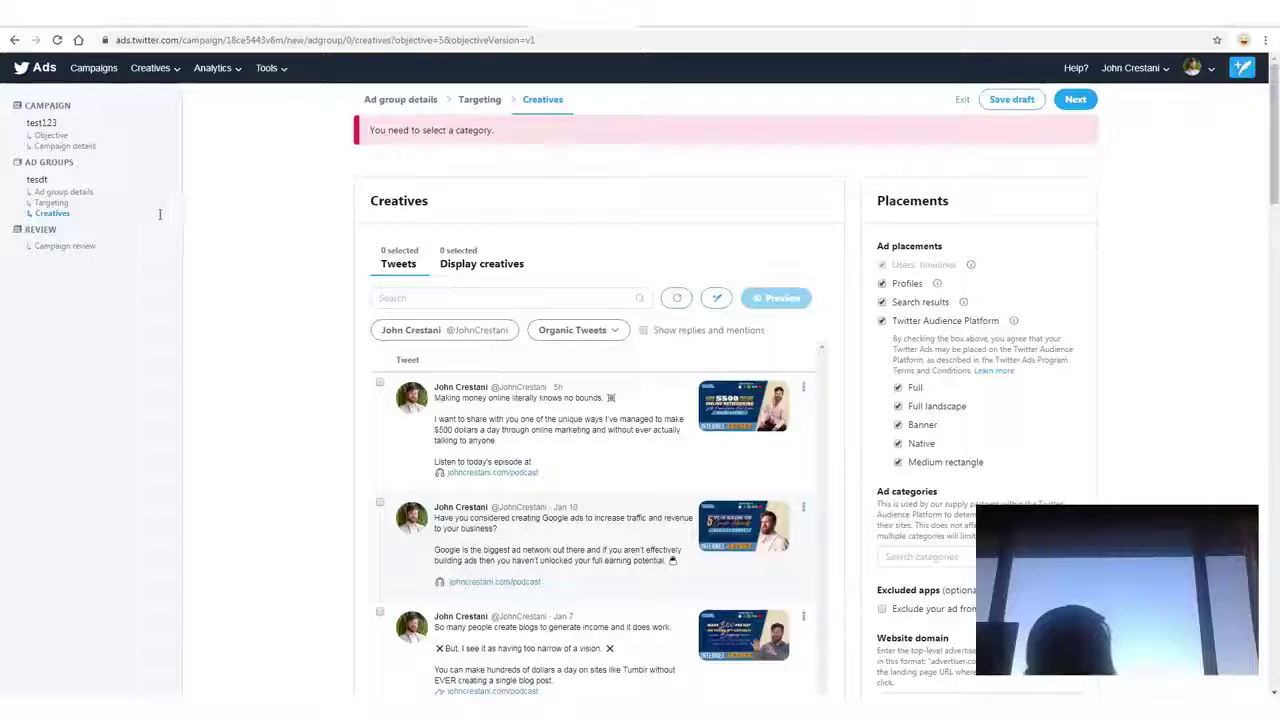
pyautogui.moveTo(155, 214); pyautogui.dragTo(80, 214)
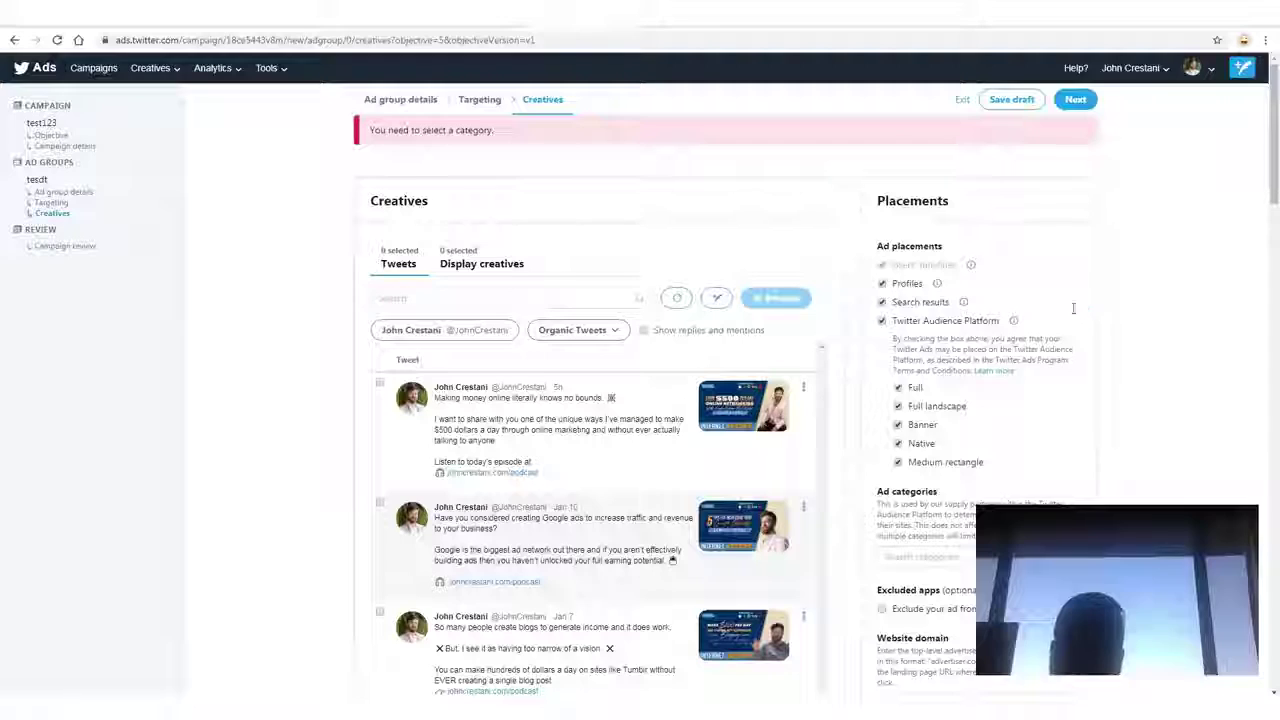
# Exclude the Twitter Audience Platform from the ad placements.
pyautogui.moveTo(1088, 309)
pyautogui.mouseDown()
pyautogui.moveTo(872, 312)
pyautogui.moveTo(860, 494)
pyautogui.moveTo(1032, 494)
pyautogui.moveTo(1059, 302)
pyautogui.moveTo(1023, 285)
pyautogui.moveTo(1003, 380)
pyautogui.mouseUp()
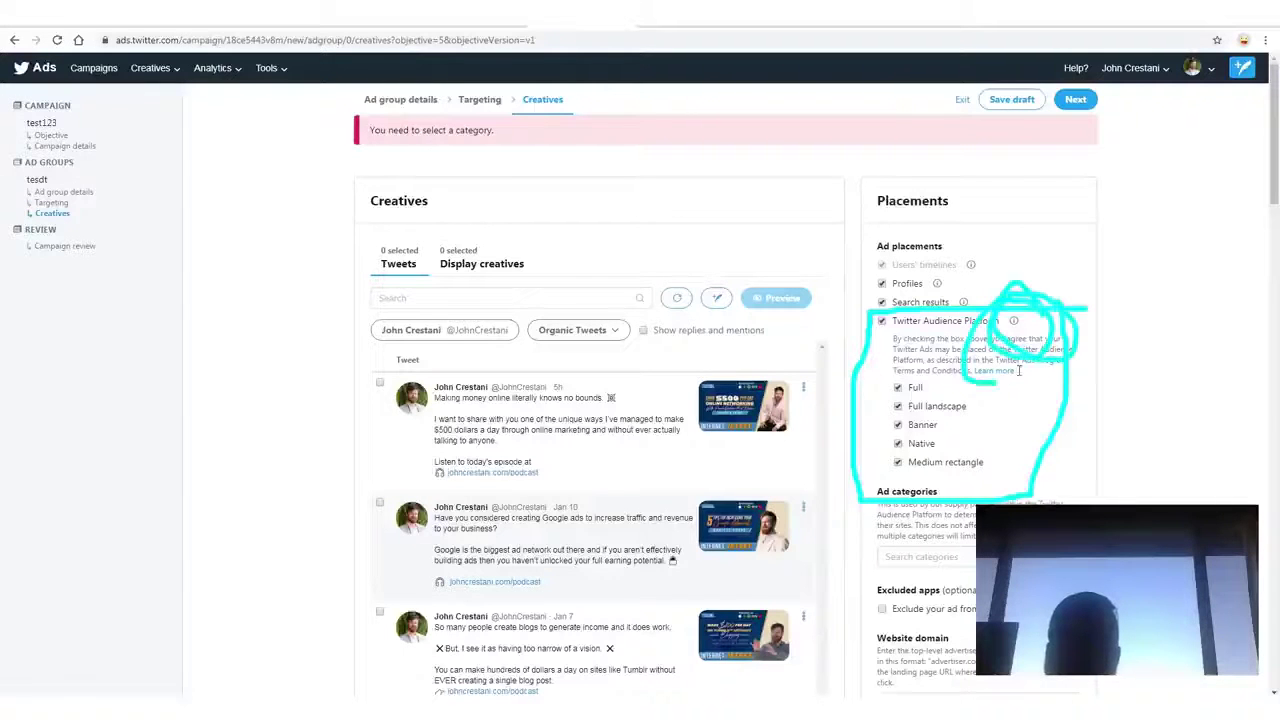
pyautogui.press('Escape')
pyautogui.click(882, 321)
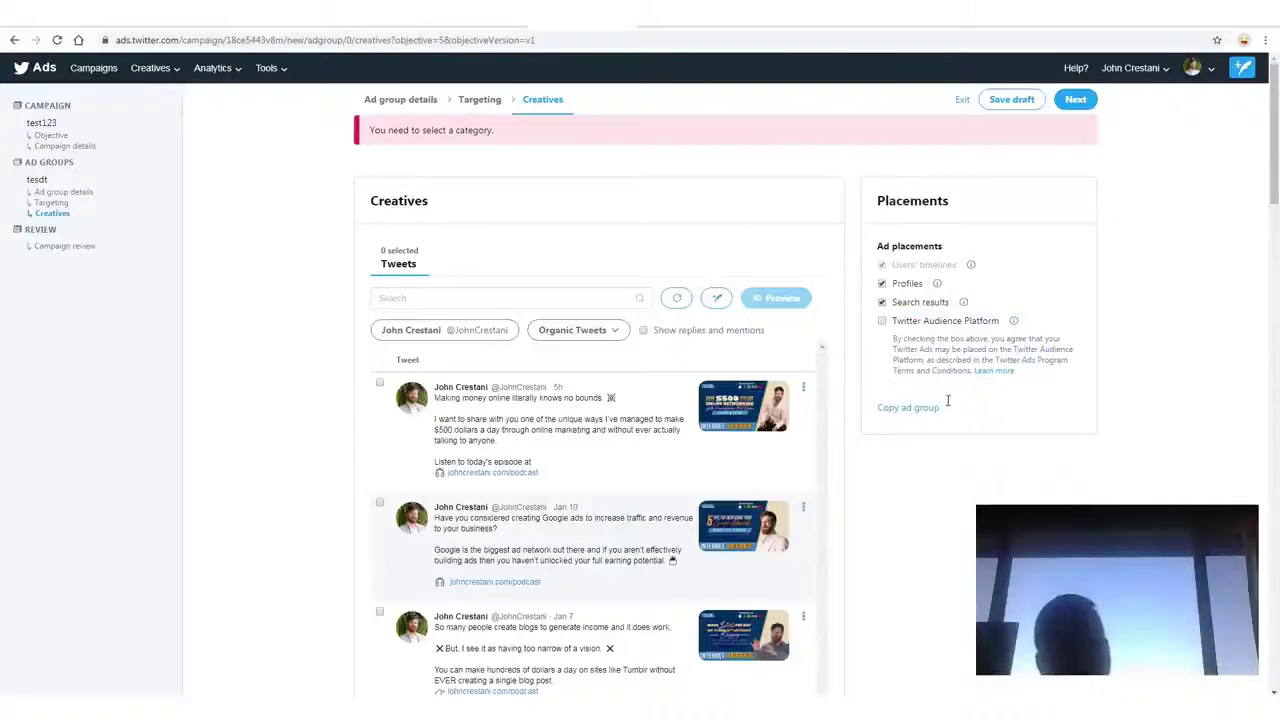
# Filter the creatives list to promoted-only tweets and look at the existing ad tweets.
pyautogui.moveTo(860, 226)
pyautogui.mouseDown()
pyautogui.moveTo(864, 320)
pyautogui.moveTo(992, 318)
pyautogui.moveTo(872, 234)
pyautogui.mouseUp()
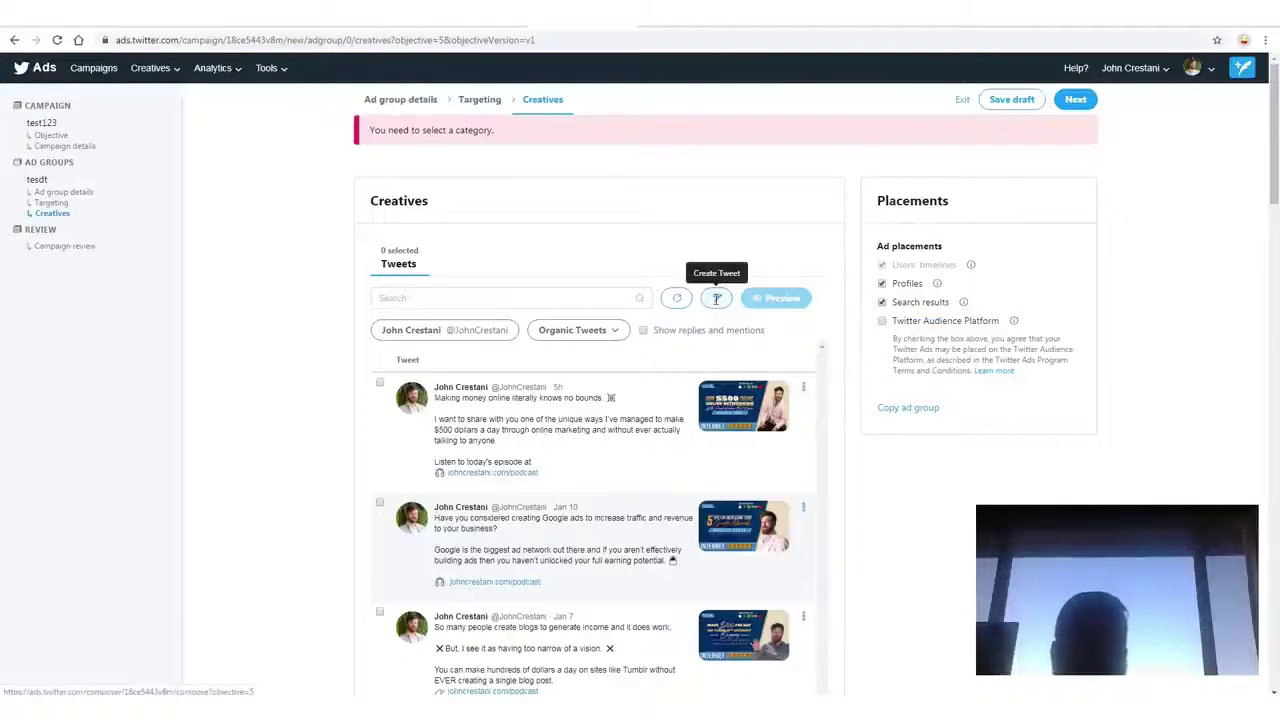
pyautogui.moveTo(760, 269)
pyautogui.mouseDown()
pyautogui.moveTo(684, 320)
pyautogui.moveTo(730, 272)
pyautogui.moveTo(690, 290)
pyautogui.moveTo(686, 313)
pyautogui.mouseUp()
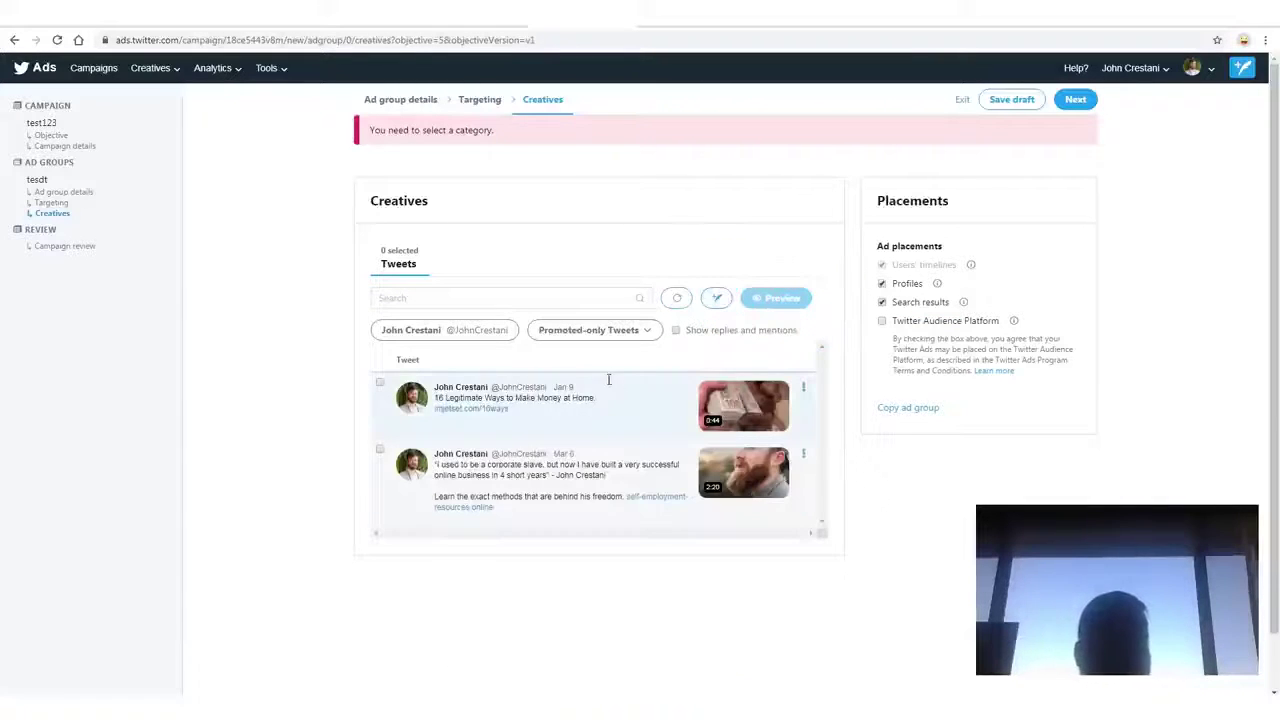
pyautogui.moveTo(606, 368)
pyautogui.mouseDown()
pyautogui.moveTo(374, 366)
pyautogui.moveTo(385, 435)
pyautogui.moveTo(642, 424)
pyautogui.moveTo(385, 368)
pyautogui.mouseUp()
pyautogui.moveTo(432, 409); pyautogui.dragTo(584, 410)
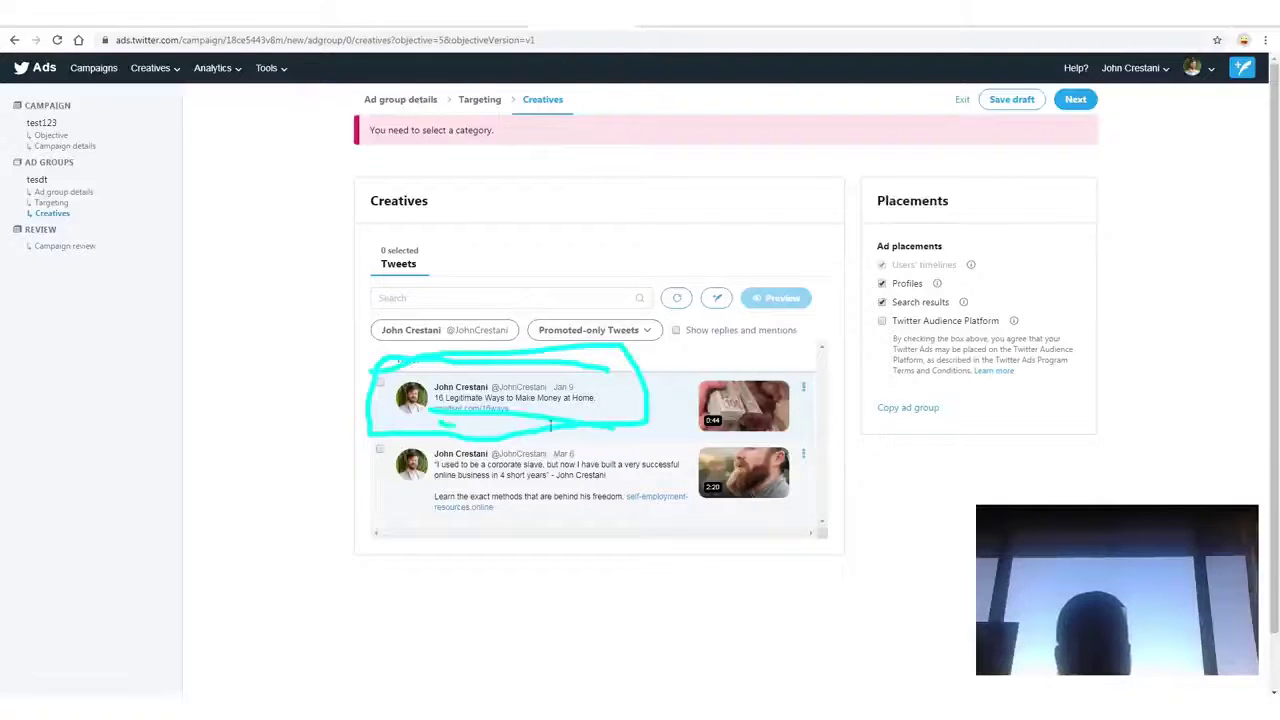
pyautogui.moveTo(443, 423); pyautogui.dragTo(555, 428)
pyautogui.press('Escape')
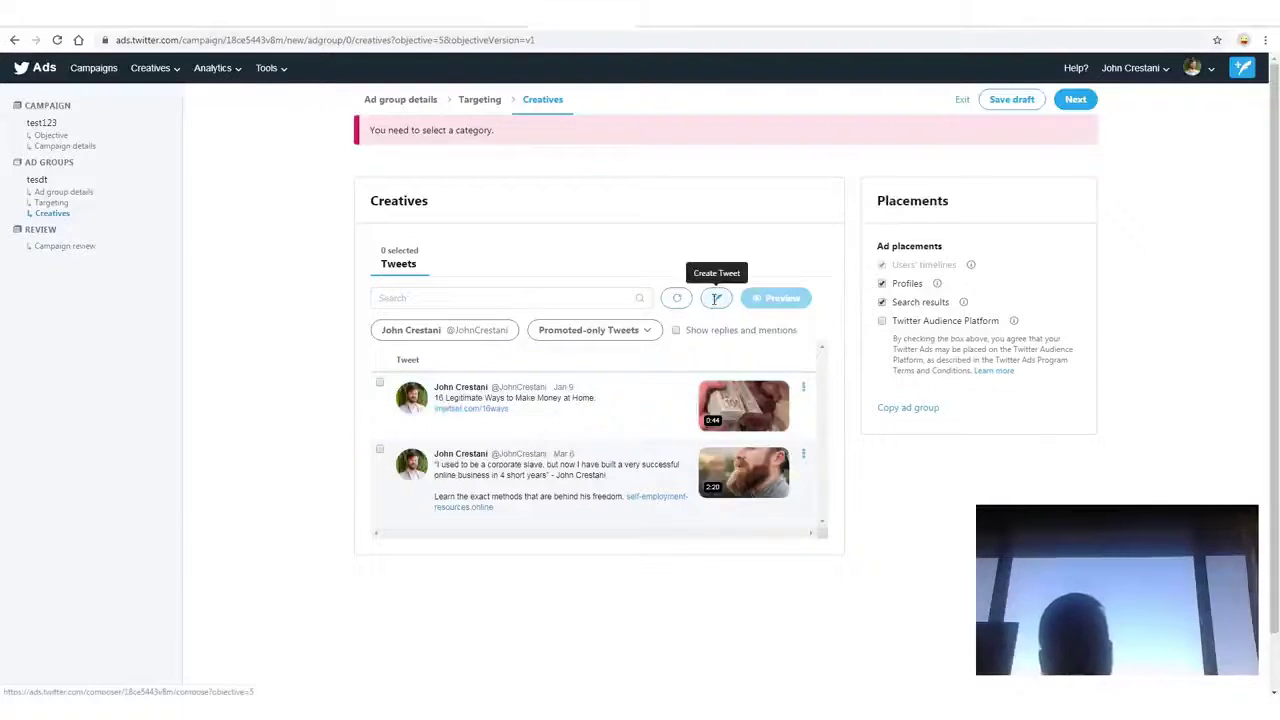
# Create a new tweet and fill it with the presell page headline "16 Legitimate Ways to Make Money at Home".
pyautogui.moveTo(745, 300)
pyautogui.mouseDown()
pyautogui.moveTo(705, 338)
pyautogui.moveTo(662, 300)
pyautogui.moveTo(745, 268)
pyautogui.mouseUp()
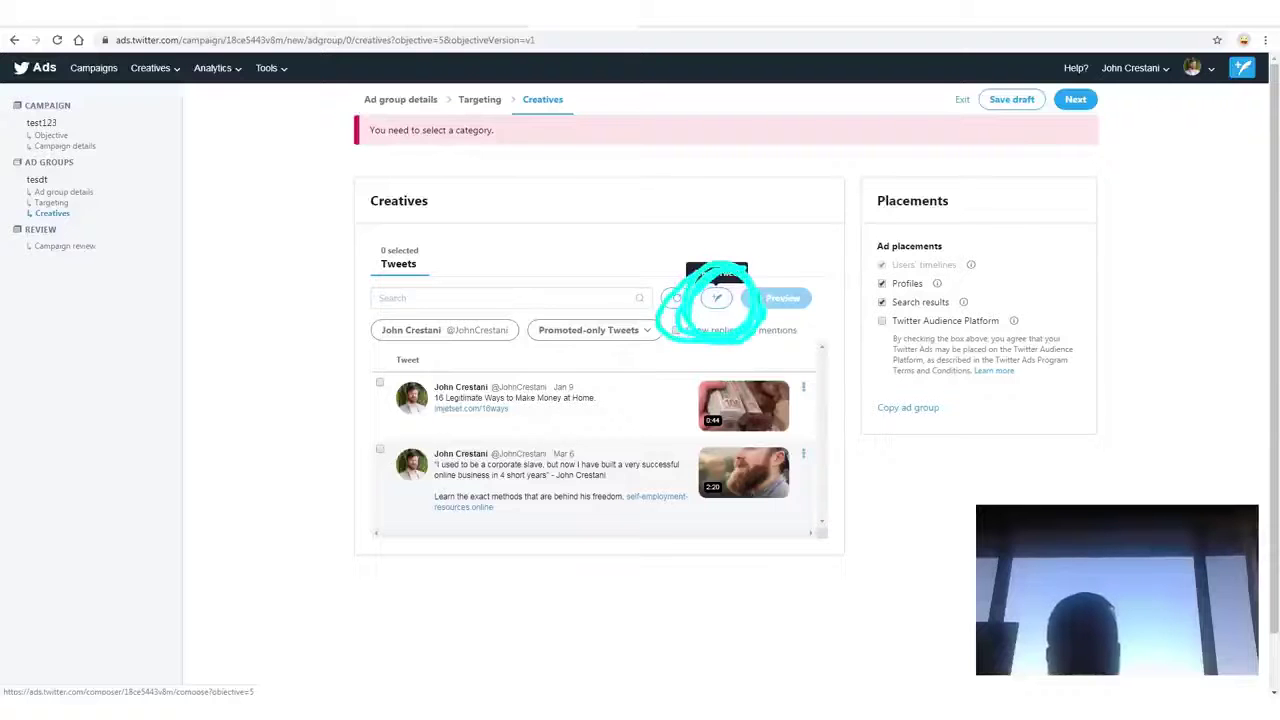
pyautogui.click(718, 305)
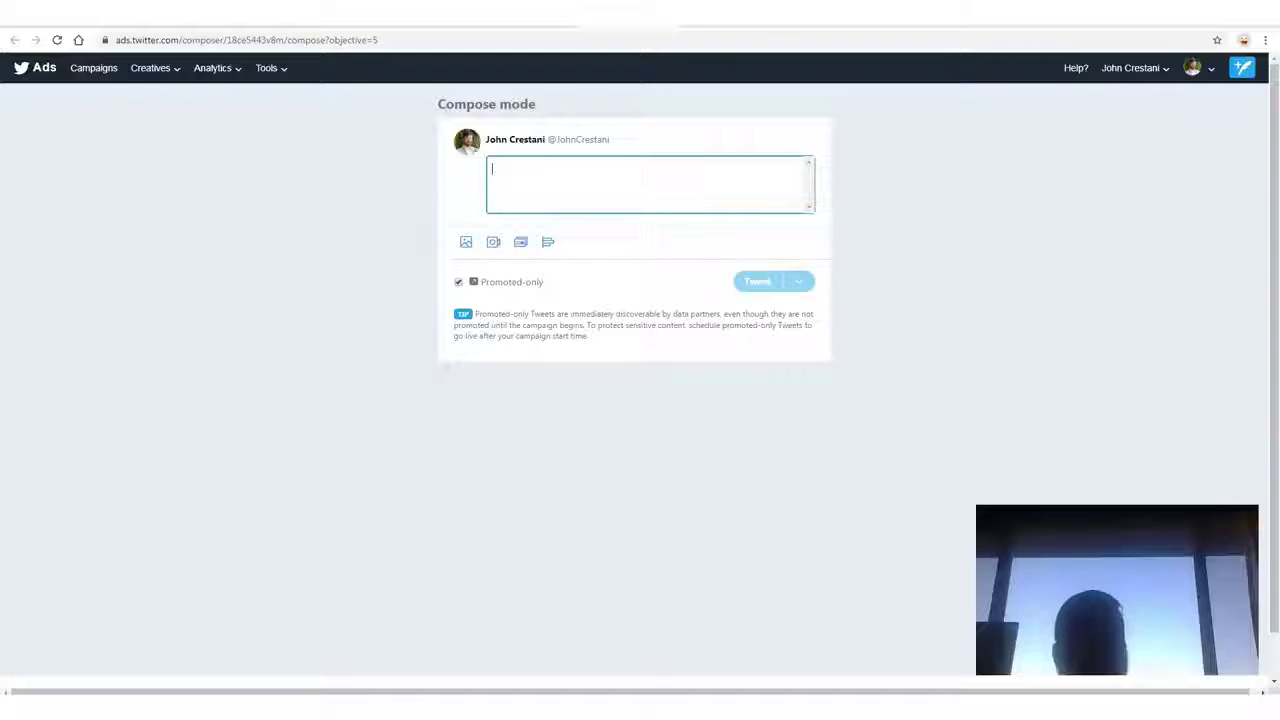
pyautogui.moveTo(666, 236); pyautogui.dragTo(444, 200)
pyautogui.hotkey('ctrl', 'c')
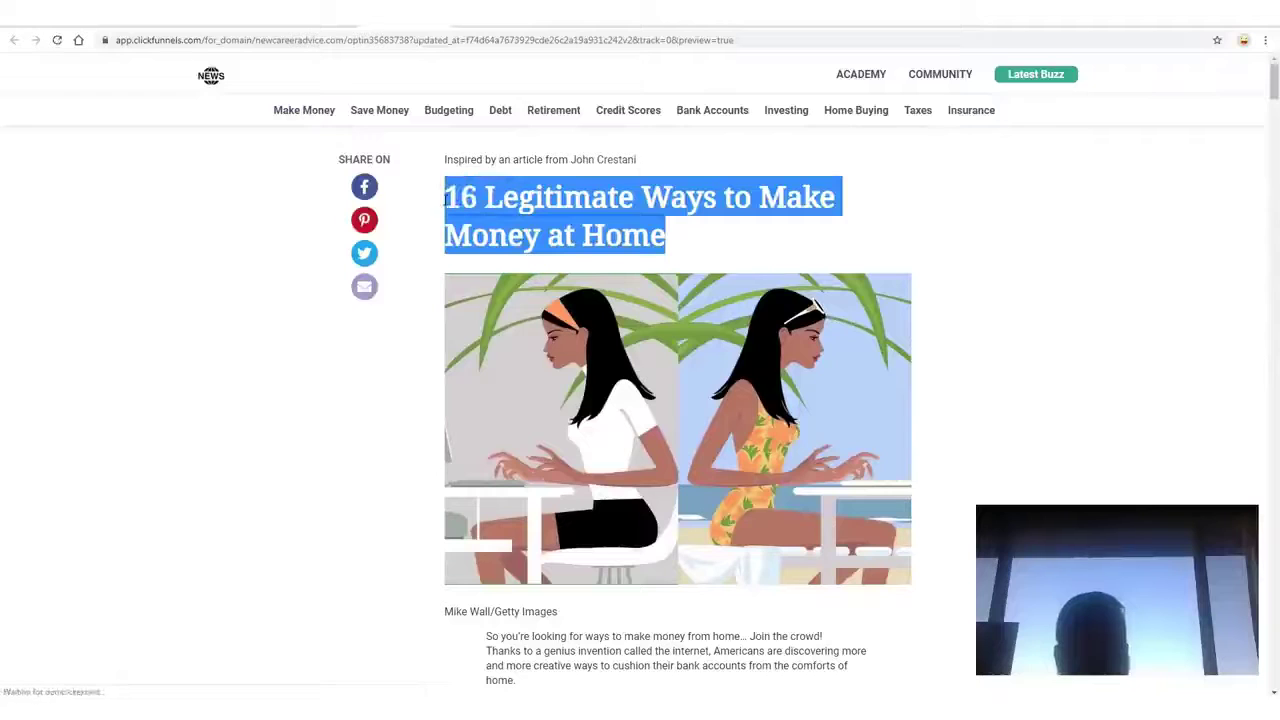
pyautogui.click(664, 24)
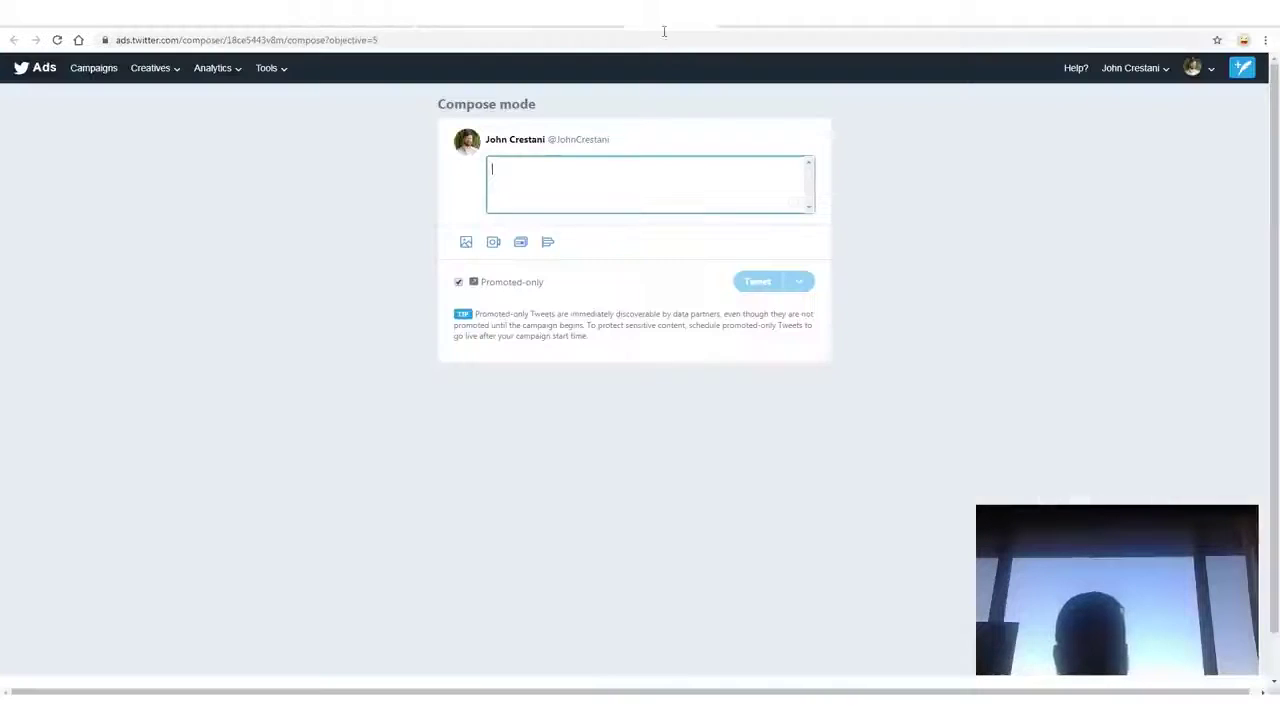
pyautogui.hotkey('ctrl', 'v')
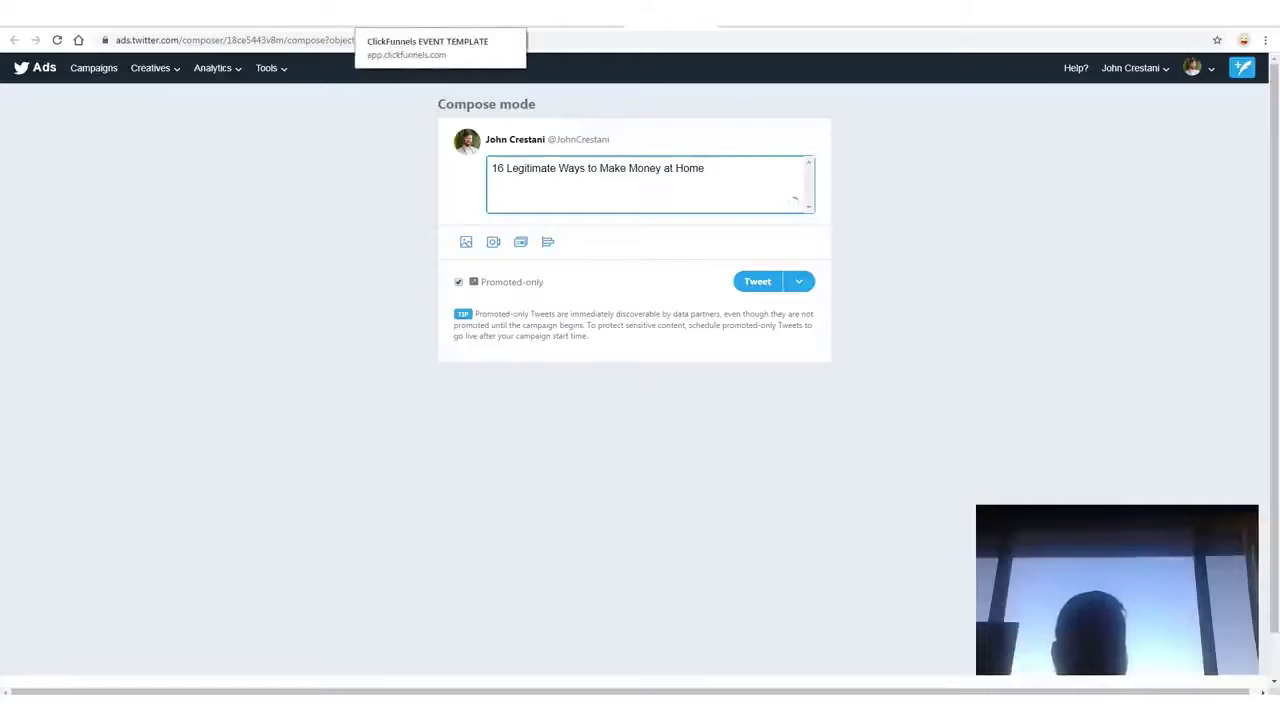
pyautogui.click(266, 700)
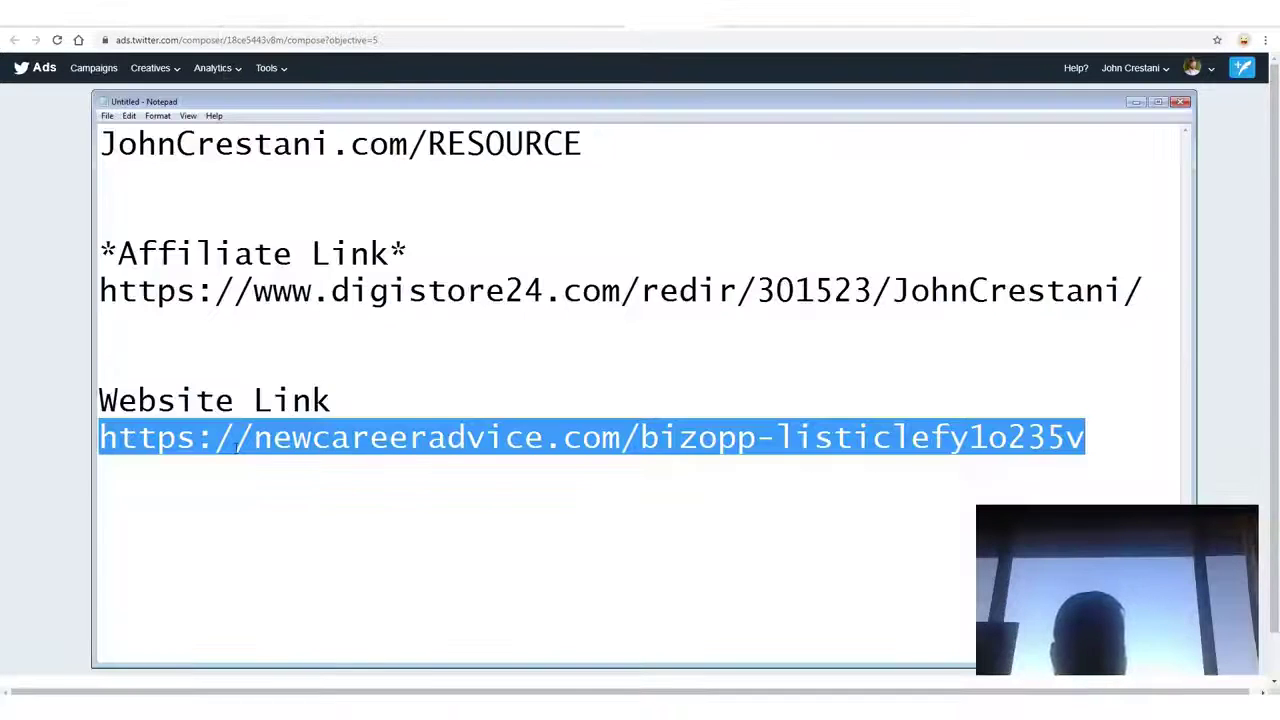
pyautogui.hotkey('alt', 'Tab')
pyautogui.write('https://newcareeradvice.com/bizopp-listiclefy1o235v')
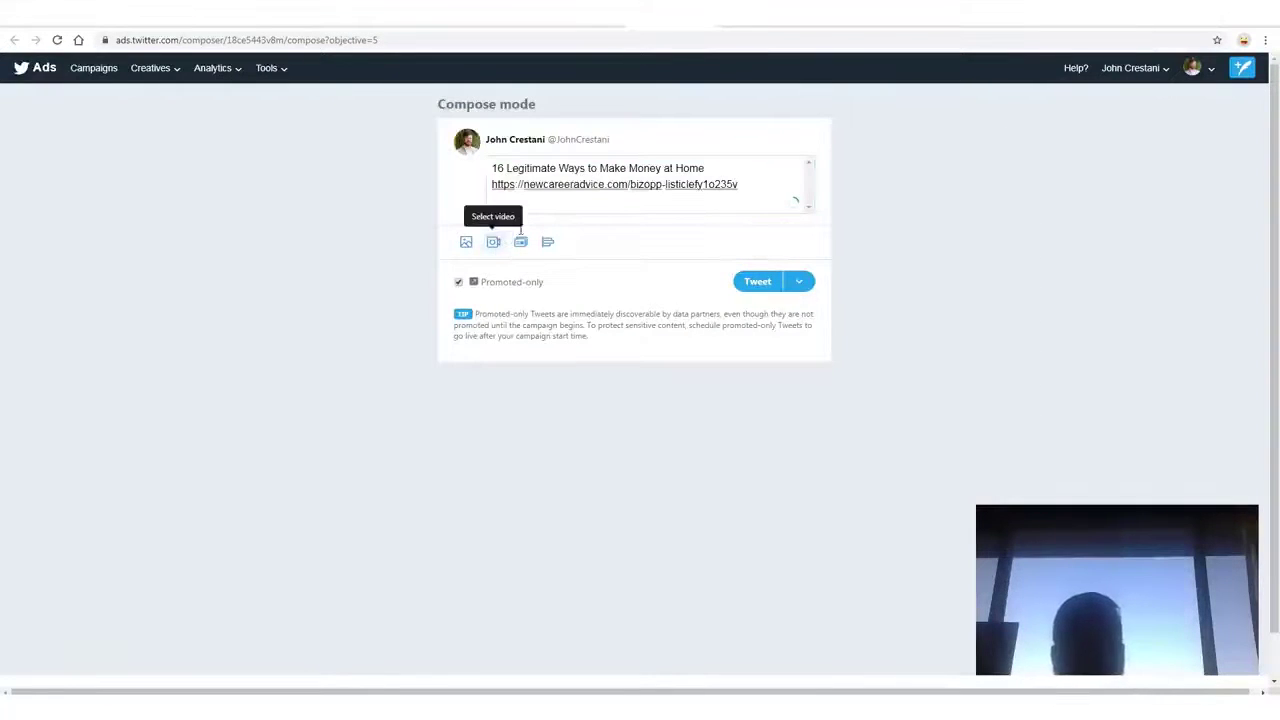
pyautogui.moveTo(473, 244); pyautogui.dragTo(530, 262)
pyautogui.moveTo(690, 500); pyautogui.dragTo(591, 311)
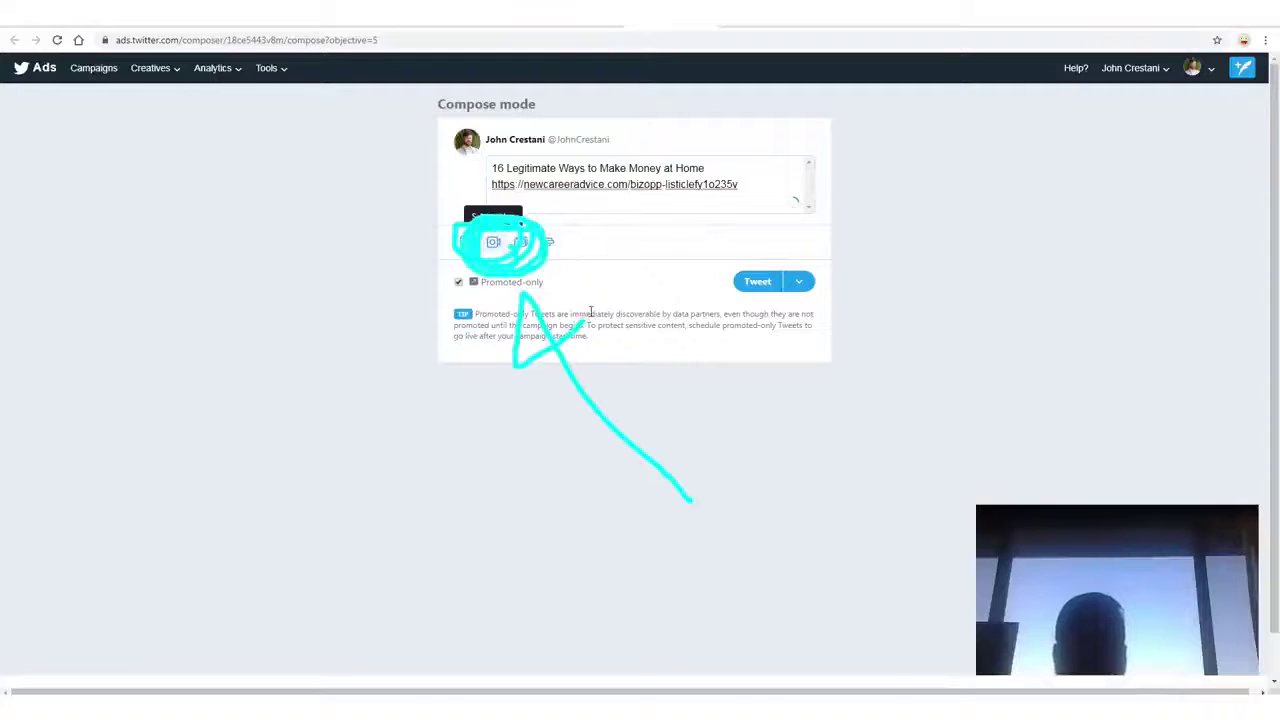
pyautogui.press('Escape')
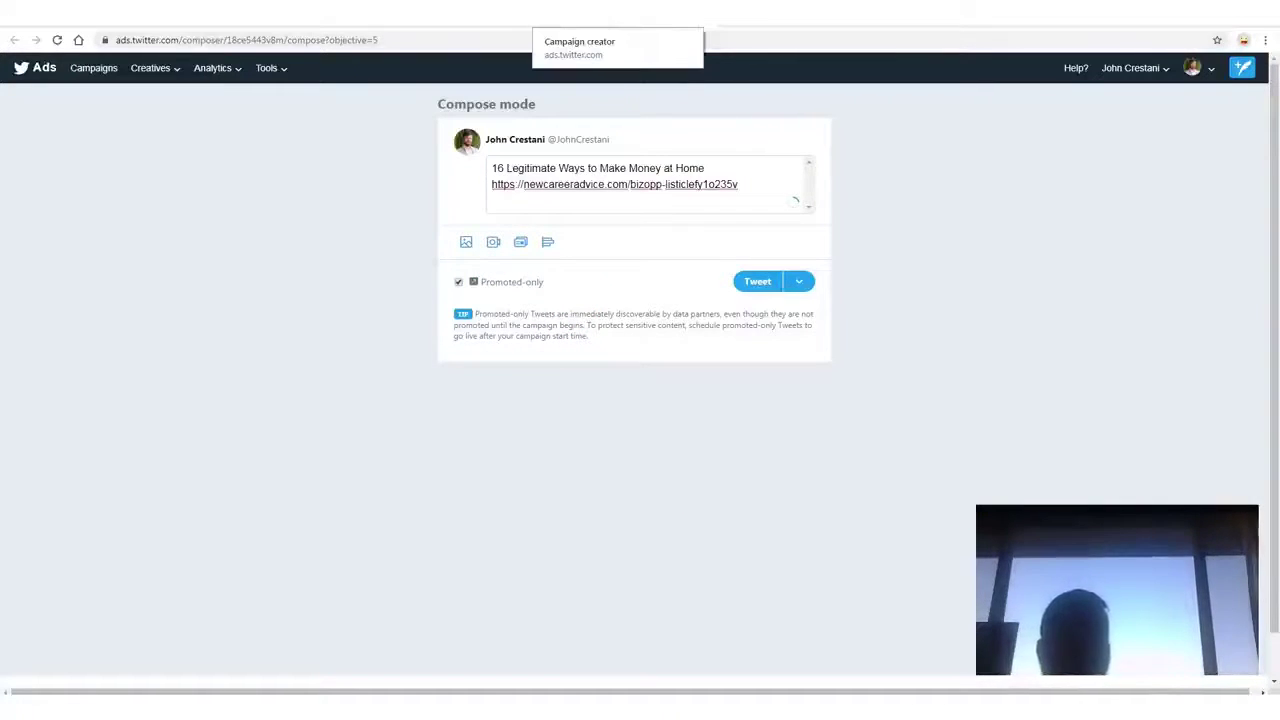
# Switch to the Message Swipes document in Google Docs and open the Twitter video #2 link, tweetvid2.mp4.
pyautogui.click(160, 15)
pyautogui.click(523, 544)
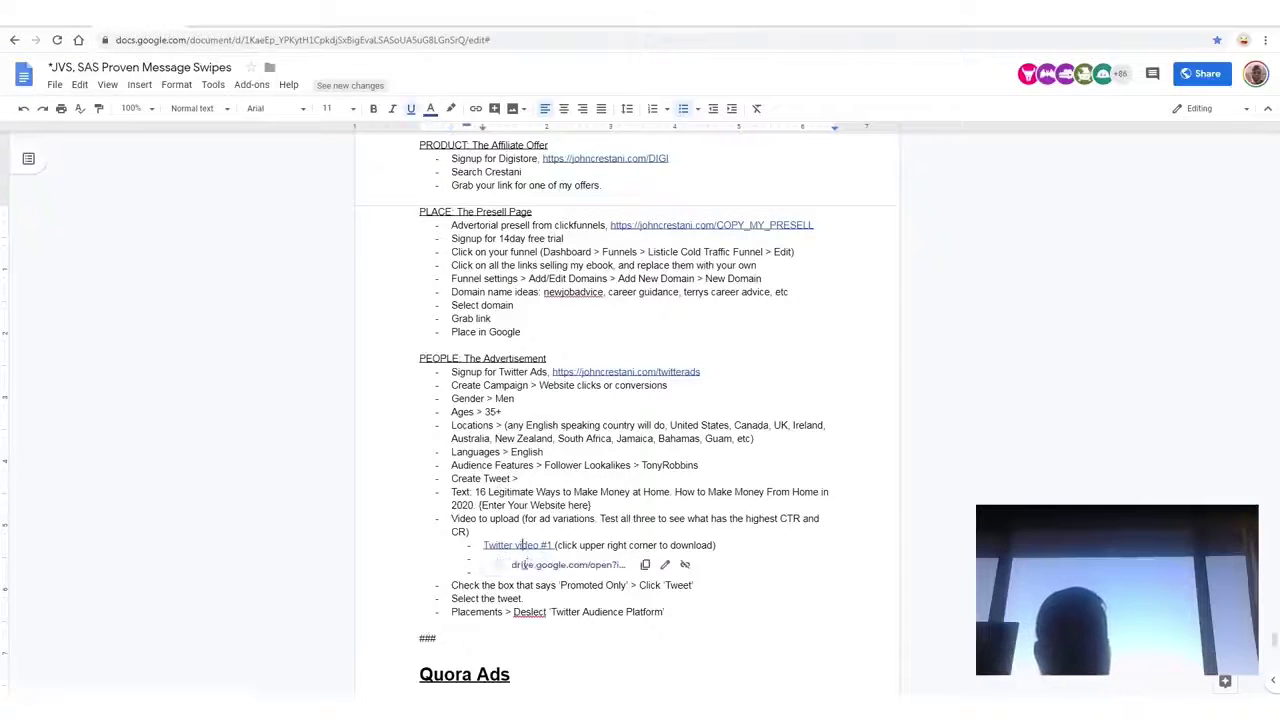
pyautogui.click(464, 570)
pyautogui.click(539, 571)
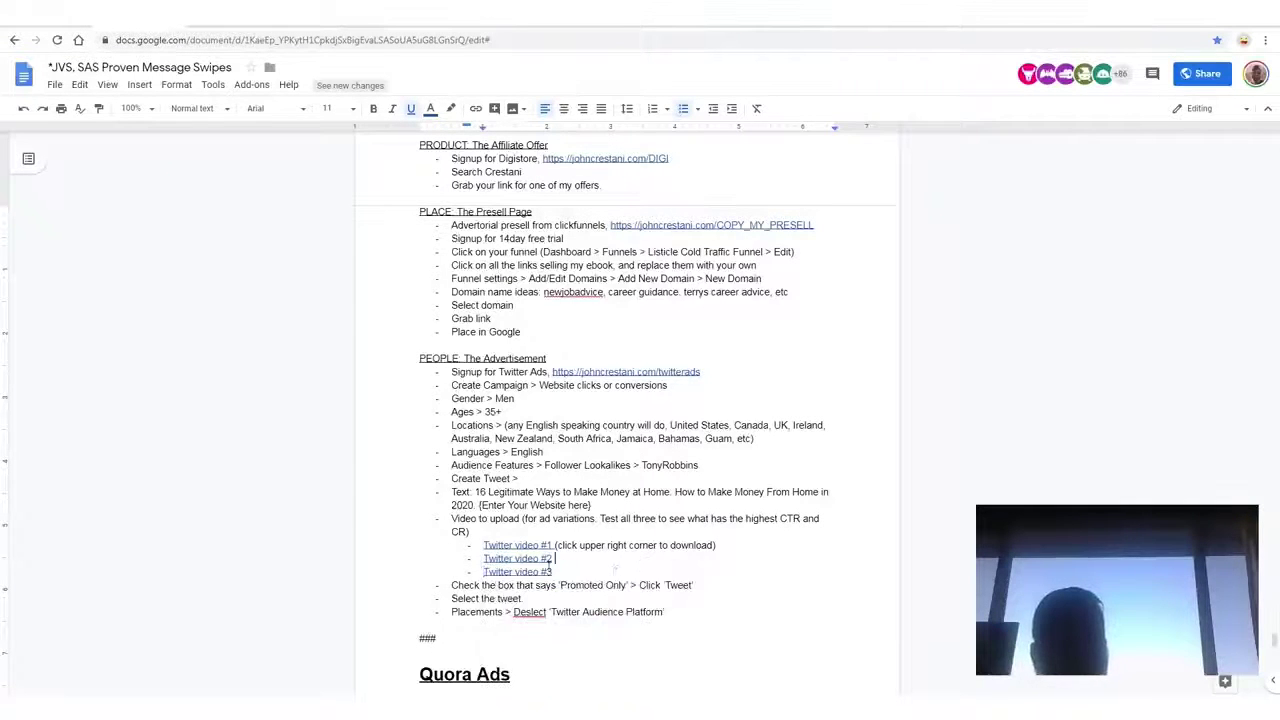
pyautogui.press('Up')
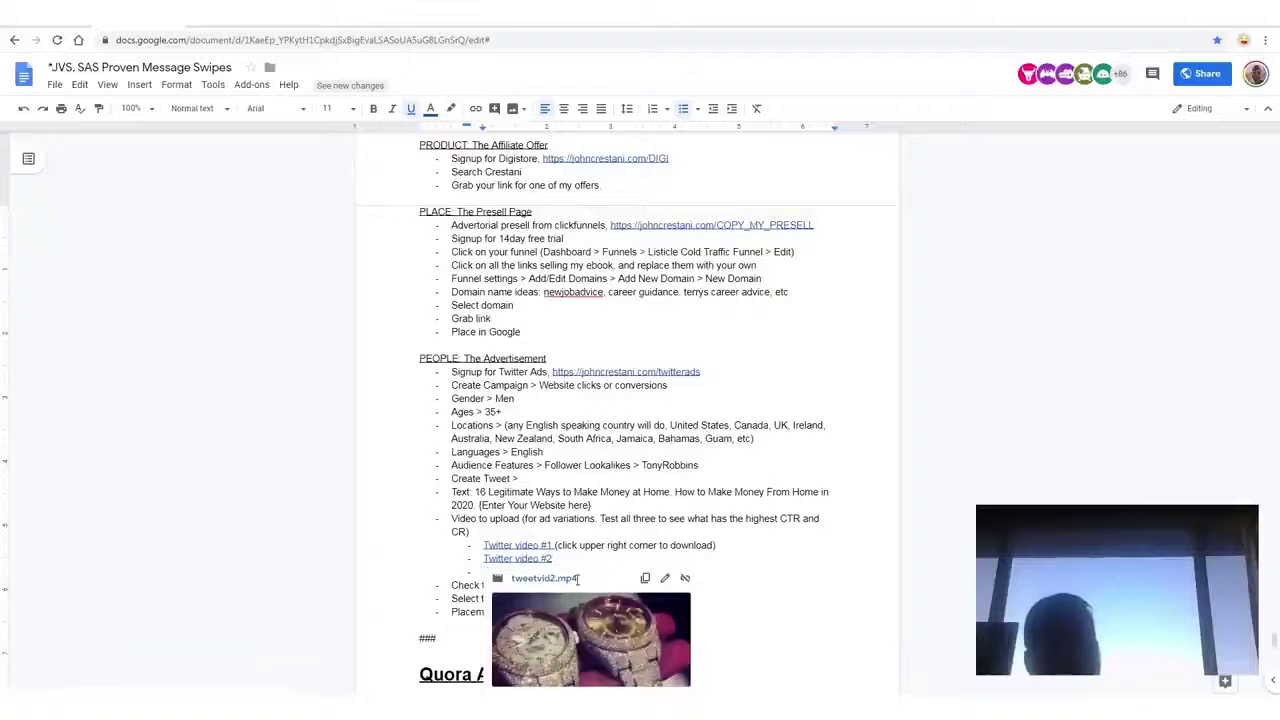
pyautogui.click(538, 576)
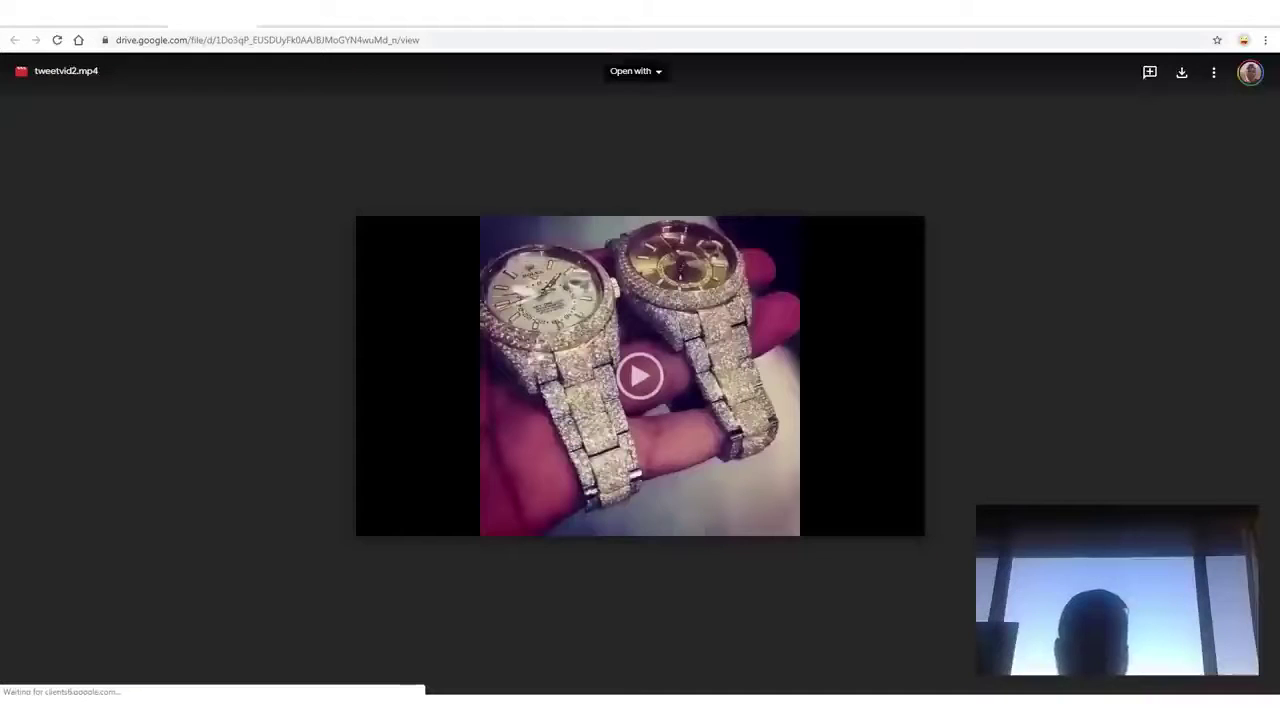
# Download tweetvid2.mp4 from Google Drive and play its preview.
pyautogui.moveTo(1200, 50)
pyautogui.mouseDown()
pyautogui.moveTo(1180, 120)
pyautogui.moveTo(1215, 62)
pyautogui.mouseUp()
pyautogui.moveTo(293, 415); pyautogui.dragTo(434, 296)
pyautogui.click(1181, 72)
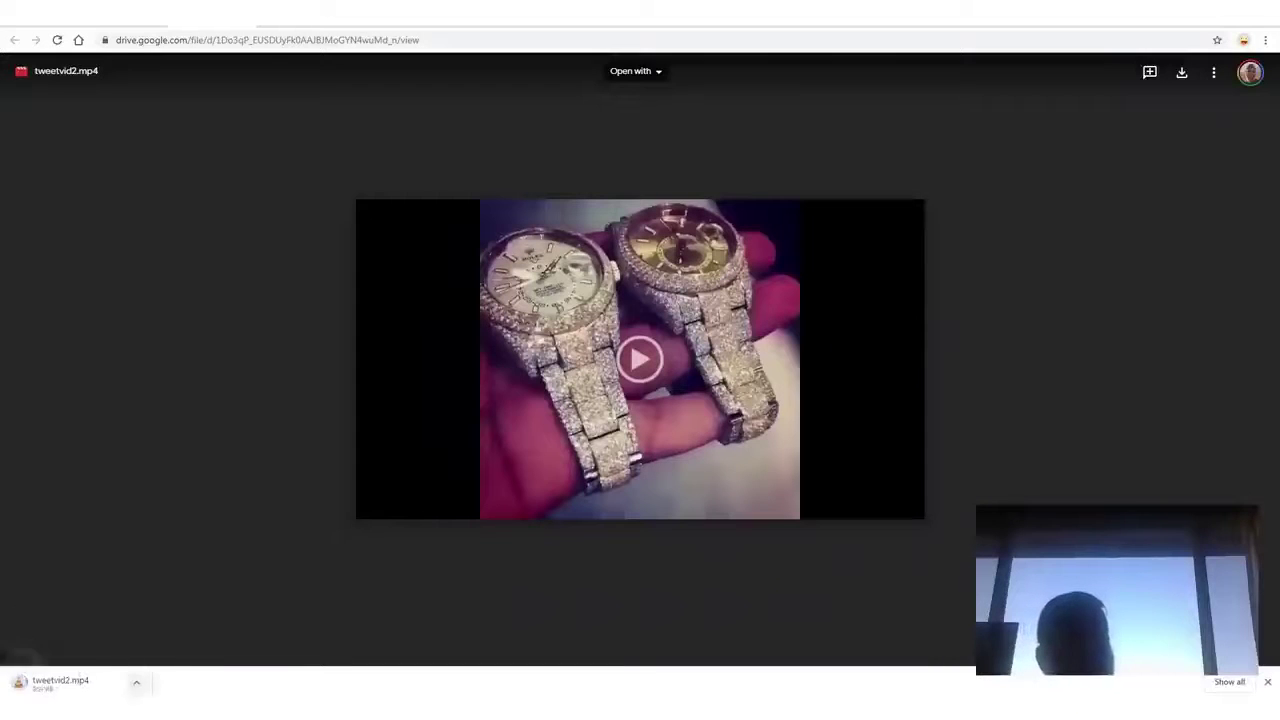
pyautogui.click(642, 357)
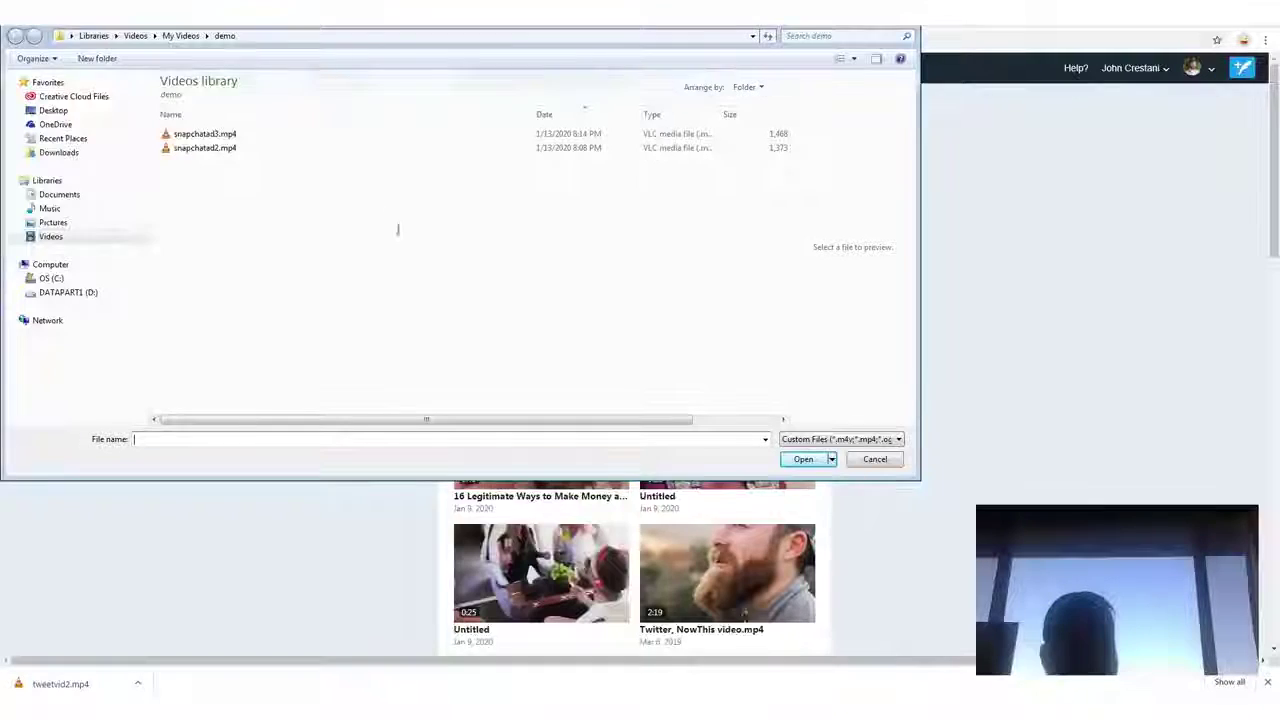
# Dismiss the video upload file picker without choosing a file, returning to the tweet composer's media library.
pyautogui.moveTo(457, 149)
pyautogui.mouseDown()
pyautogui.moveTo(86, 257)
pyautogui.moveTo(470, 150)
pyautogui.mouseUp()
pyautogui.moveTo(10, 320); pyautogui.dragTo(525, 345)
pyautogui.click(875, 458)
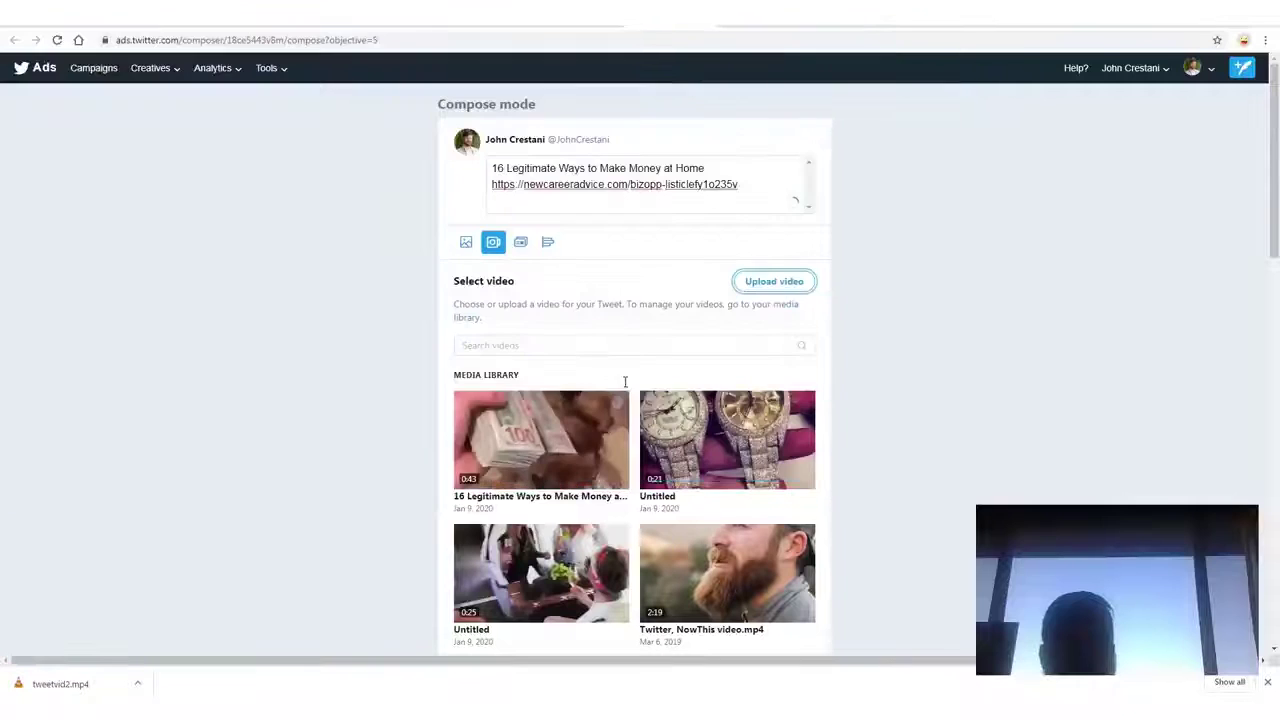
# Attach the 0:21 untitled video of the two diamond watches from the media library and publish the promoted-only tweet.
pyautogui.moveTo(628, 381); pyautogui.dragTo(486, 380)
pyautogui.moveTo(606, 523); pyautogui.dragTo(630, 530)
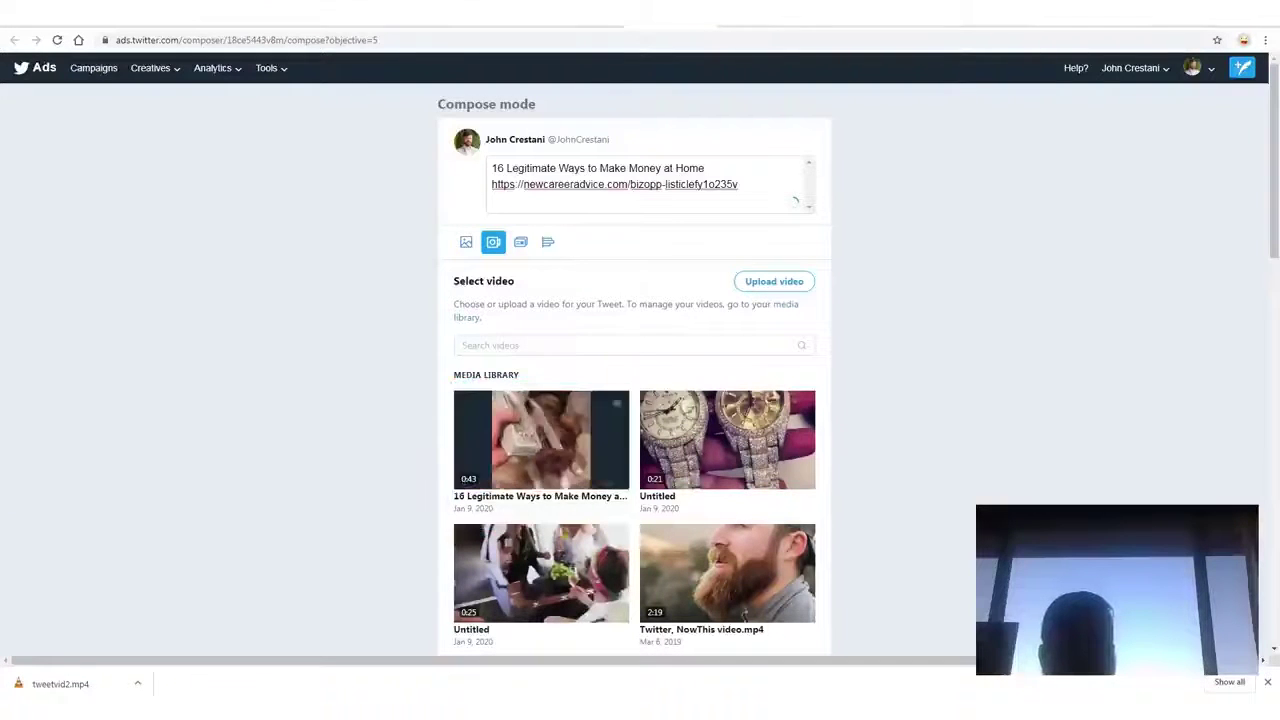
pyautogui.click(755, 457)
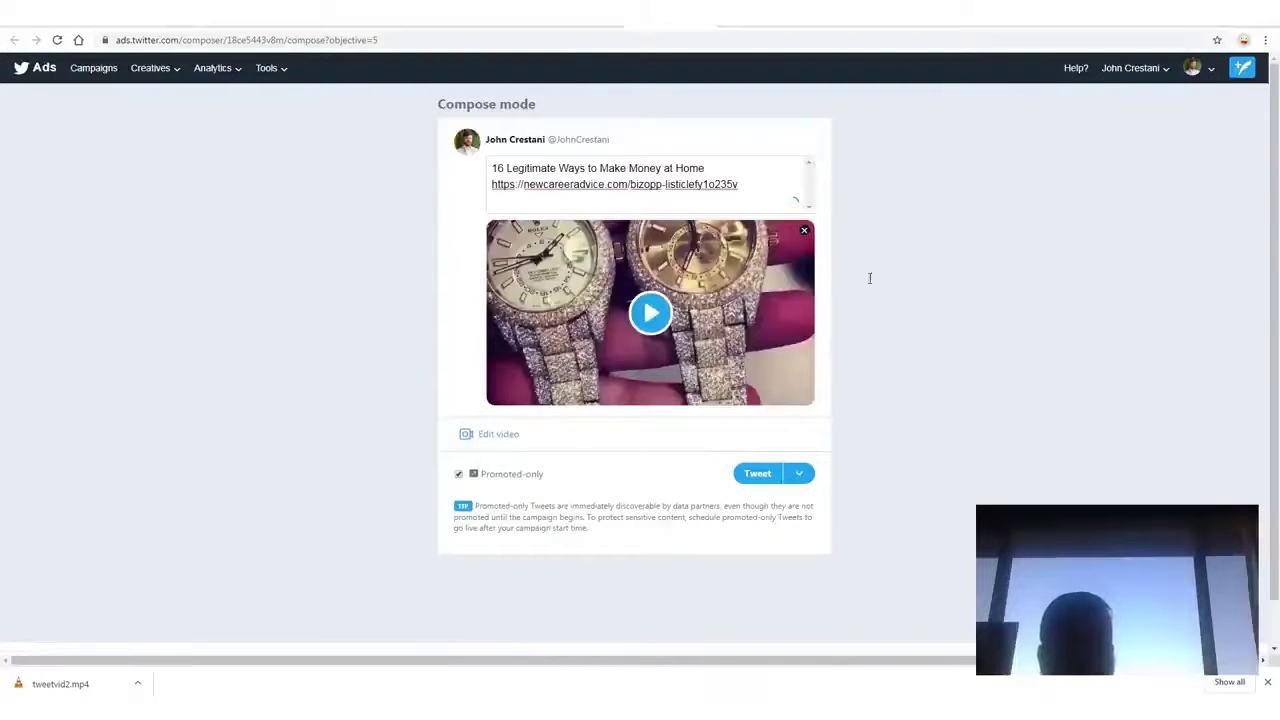
pyautogui.moveTo(949, 223)
pyautogui.mouseDown()
pyautogui.moveTo(577, 483)
pyautogui.moveTo(497, 514)
pyautogui.moveTo(1083, 414)
pyautogui.moveTo(590, 60)
pyautogui.mouseUp()
pyautogui.moveTo(790, 437)
pyautogui.mouseDown()
pyautogui.moveTo(714, 457)
pyautogui.moveTo(735, 440)
pyautogui.mouseUp()
pyautogui.moveTo(445, 486)
pyautogui.mouseDown()
pyautogui.moveTo(578, 488)
pyautogui.moveTo(465, 452)
pyautogui.mouseUp()
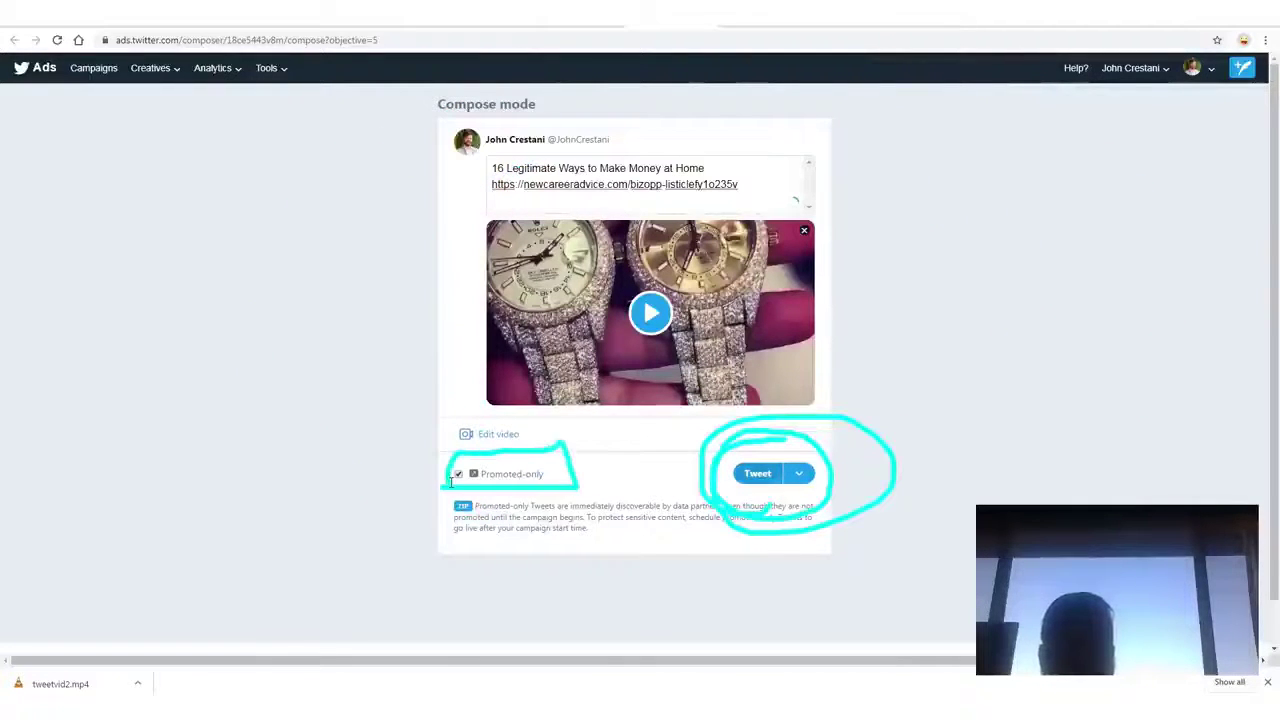
pyautogui.click(757, 473)
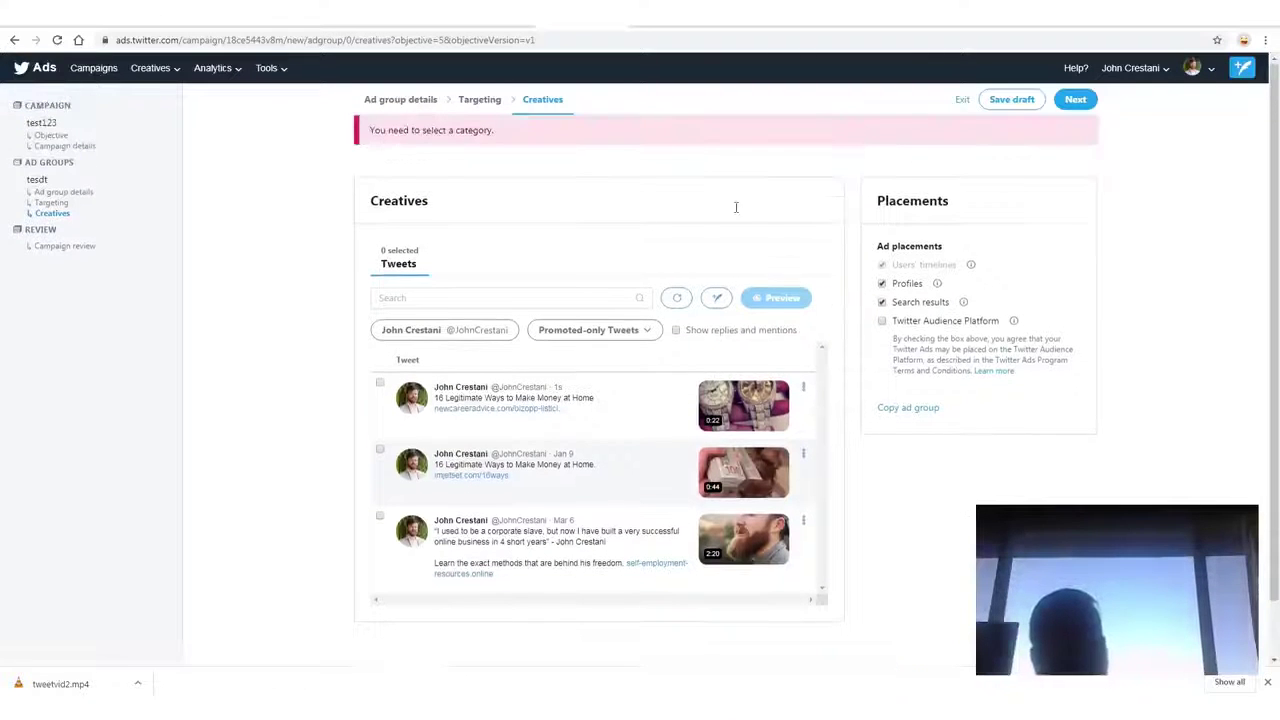
# Examine the newly published tweet in the creatives list and the tweet type filter's options, including Promoted-only Tweets.
pyautogui.moveTo(360, 363)
pyautogui.mouseDown()
pyautogui.moveTo(550, 450)
pyautogui.moveTo(785, 448)
pyautogui.mouseUp()
pyautogui.moveTo(792, 363); pyautogui.dragTo(360, 357)
pyautogui.moveTo(355, 408); pyautogui.dragTo(356, 371)
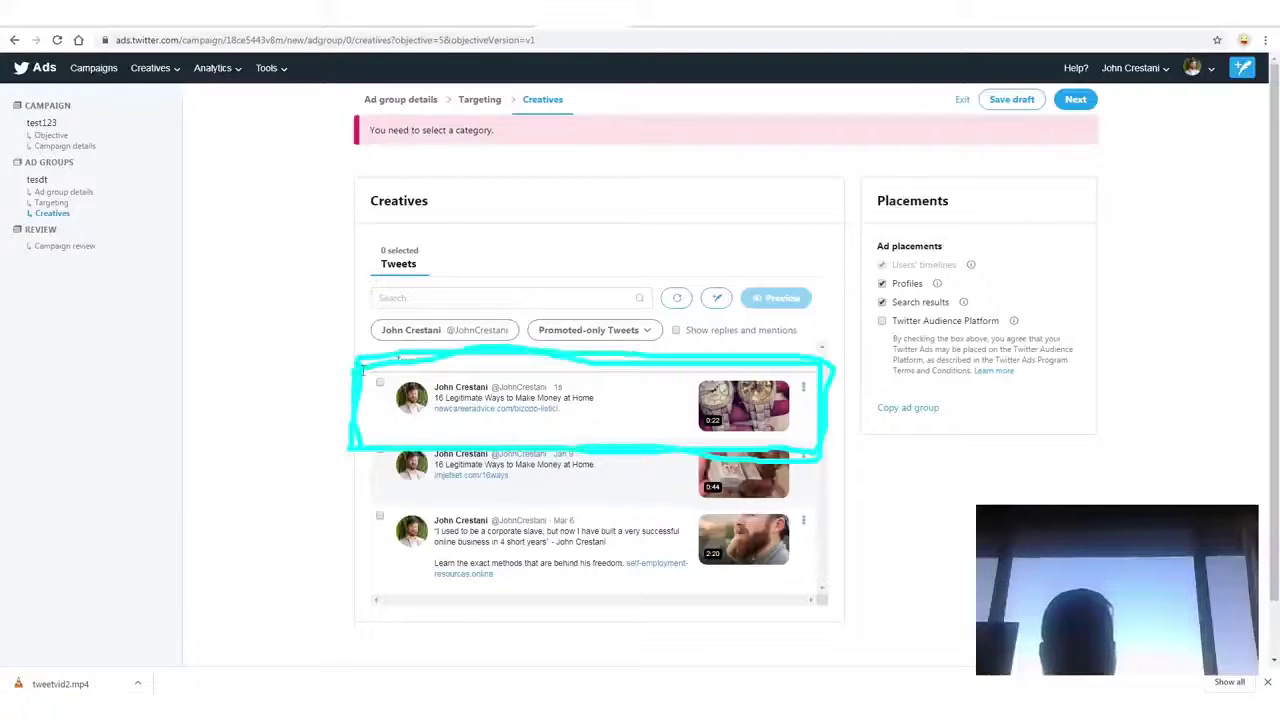
pyautogui.moveTo(670, 308)
pyautogui.mouseDown()
pyautogui.moveTo(518, 310)
pyautogui.moveTo(645, 360)
pyautogui.moveTo(547, 304)
pyautogui.mouseUp()
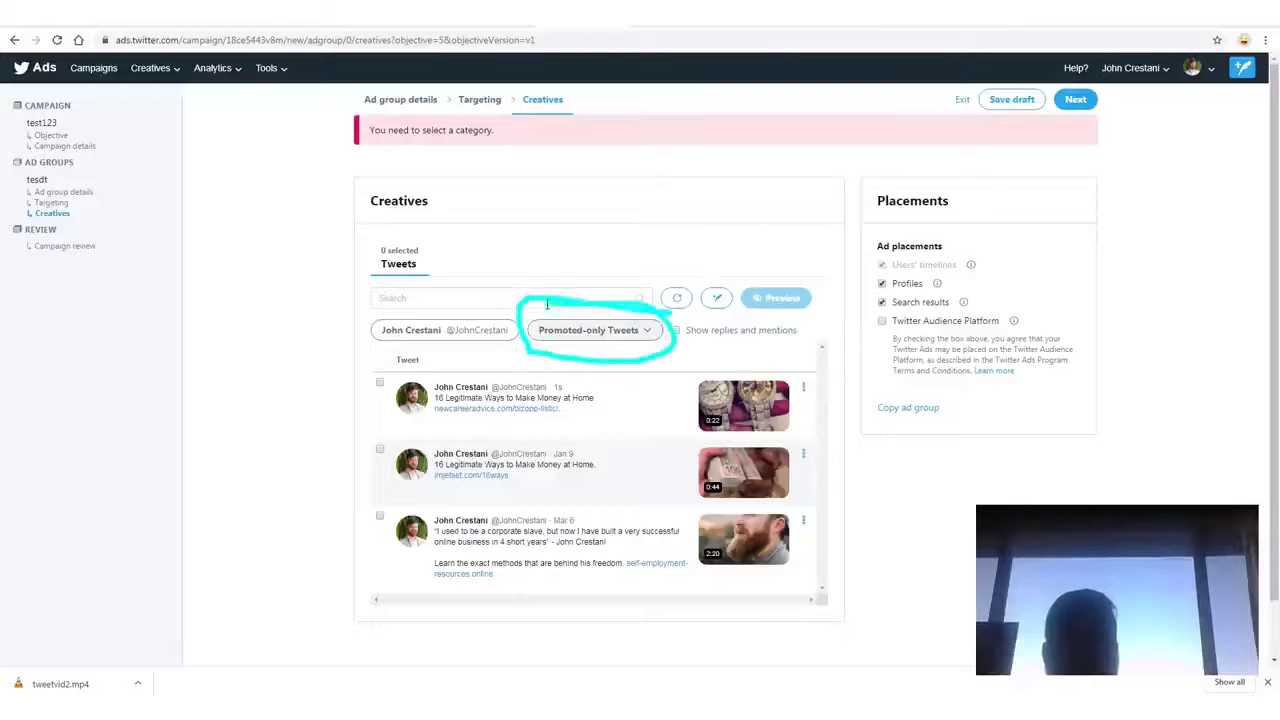
pyautogui.click(645, 329)
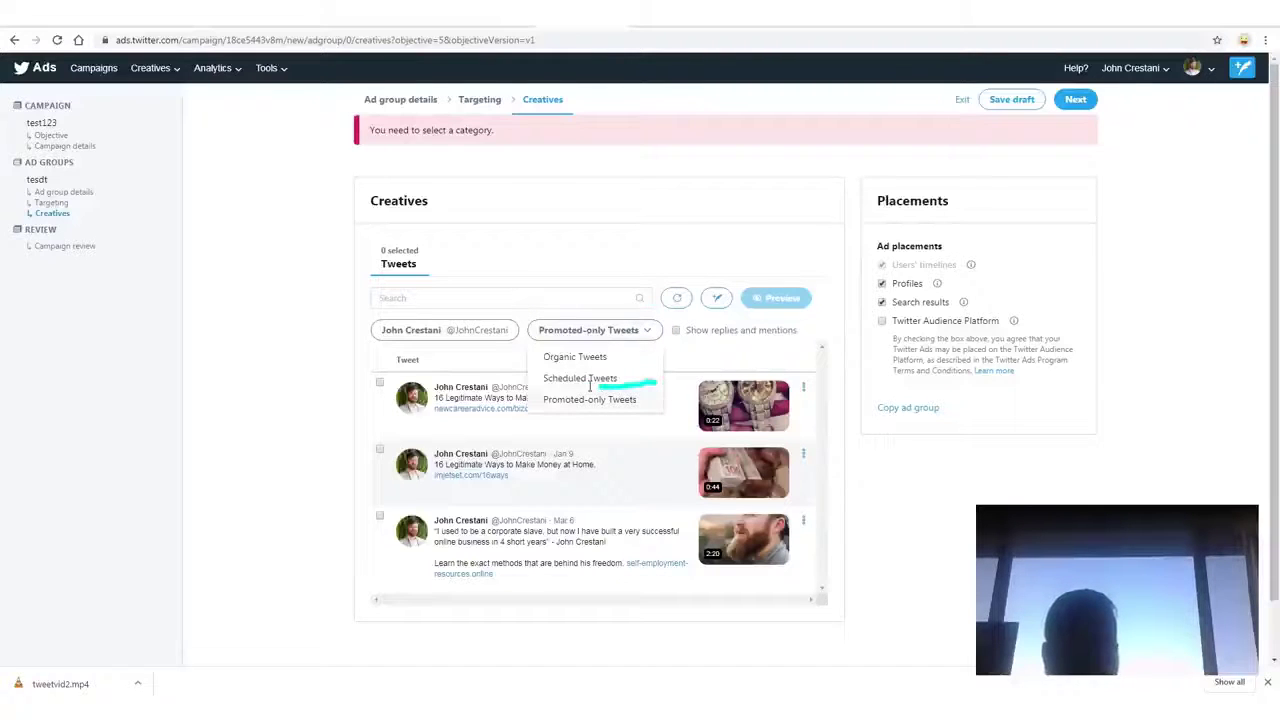
pyautogui.moveTo(598, 421); pyautogui.dragTo(662, 383)
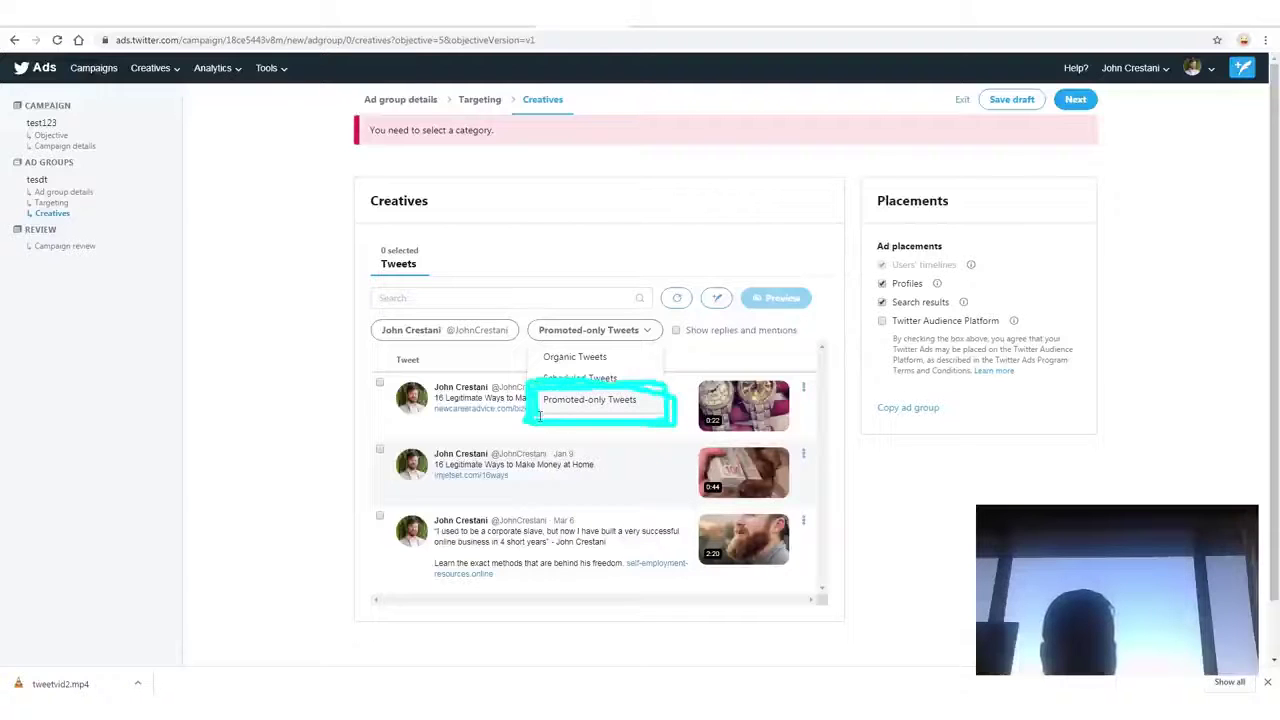
pyautogui.moveTo(898, 575)
pyautogui.mouseDown()
pyautogui.moveTo(998, 405)
pyautogui.moveTo(706, 372)
pyautogui.mouseUp()
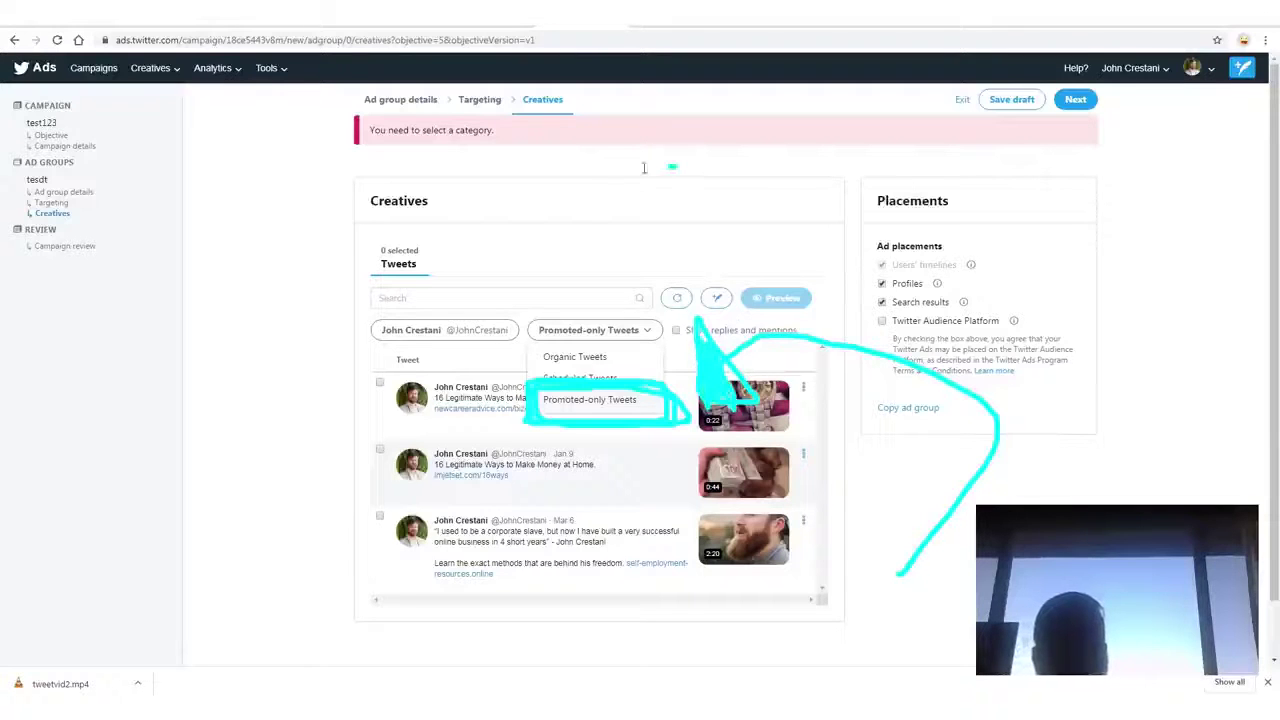
pyautogui.moveTo(672, 166)
pyautogui.mouseDown()
pyautogui.moveTo(470, 380)
pyautogui.moveTo(505, 400)
pyautogui.moveTo(484, 355)
pyautogui.mouseUp()
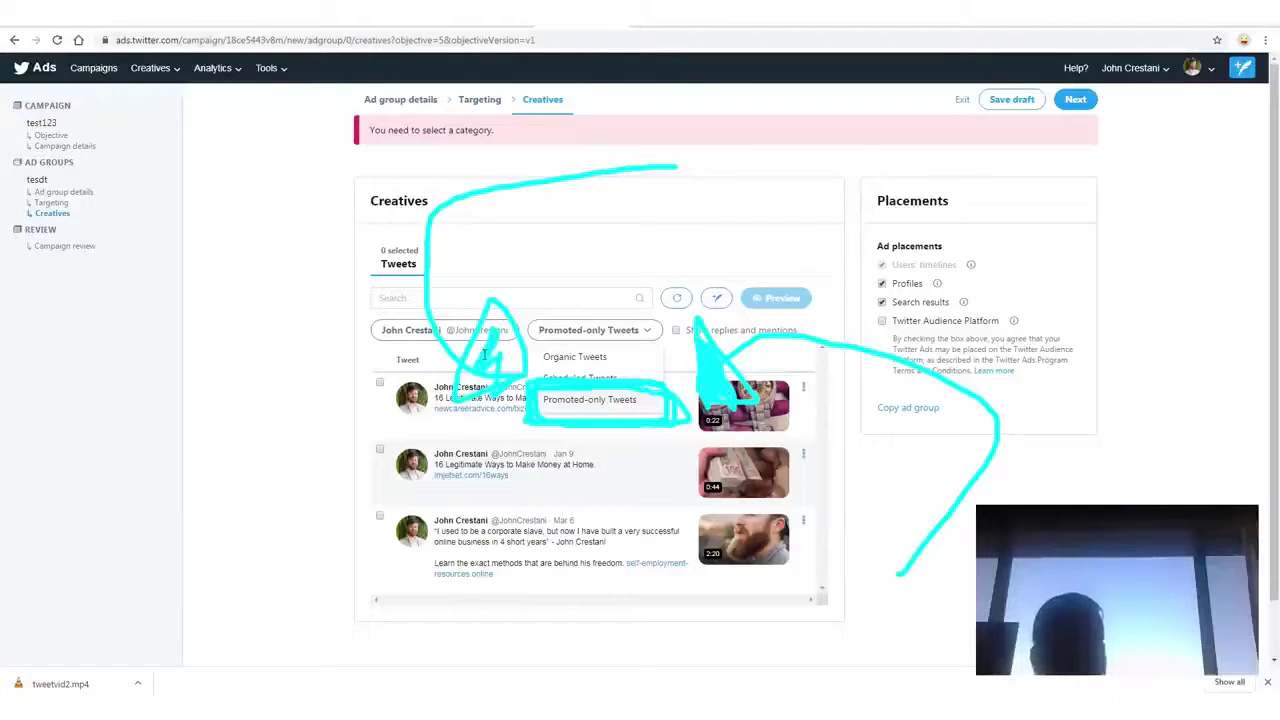
pyautogui.moveTo(636, 605); pyautogui.dragTo(614, 453)
pyautogui.moveTo(614, 453); pyautogui.dragTo(596, 488)
pyautogui.moveTo(614, 453); pyautogui.dragTo(631, 488)
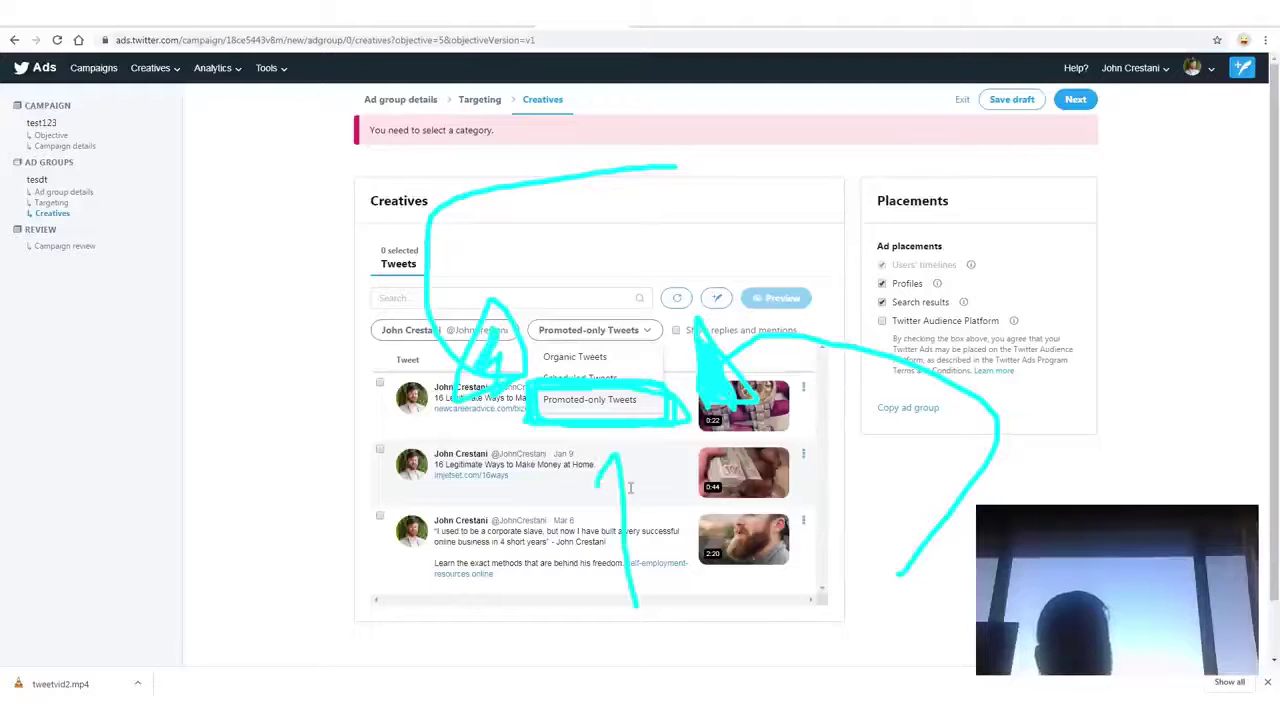
pyautogui.press('Escape')
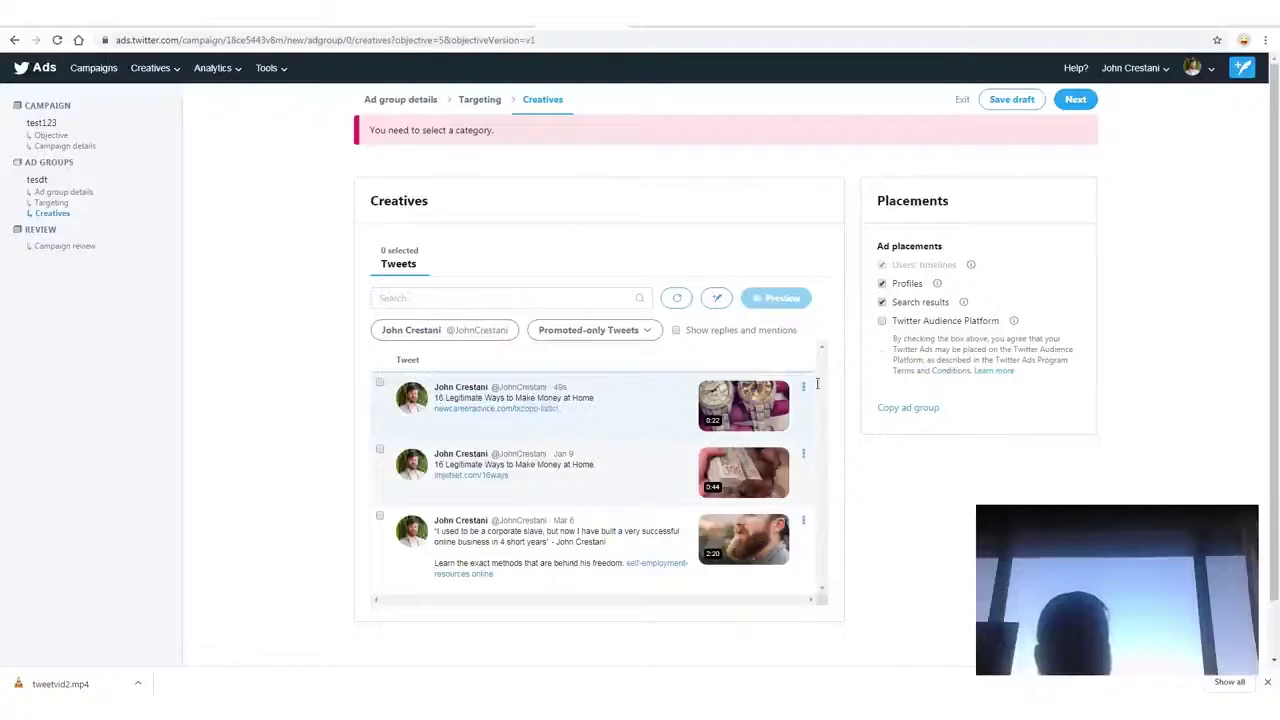
# Select the new "16 Legitimate Ways to Make Money at Home" watches video tweet as the ad group's creative and proceed to the campaign review.
pyautogui.moveTo(868, 382)
pyautogui.mouseDown()
pyautogui.moveTo(386, 352)
pyautogui.moveTo(698, 462)
pyautogui.moveTo(651, 363)
pyautogui.mouseUp()
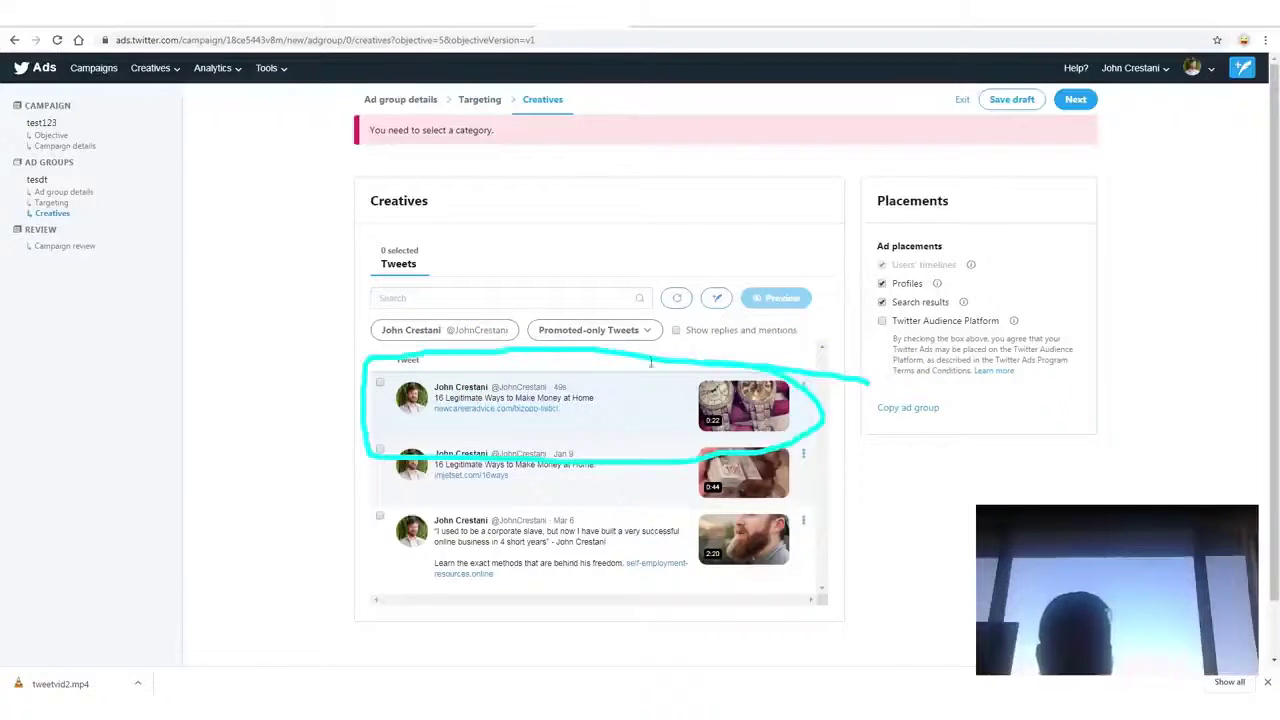
pyautogui.press('Escape')
pyautogui.click(380, 383)
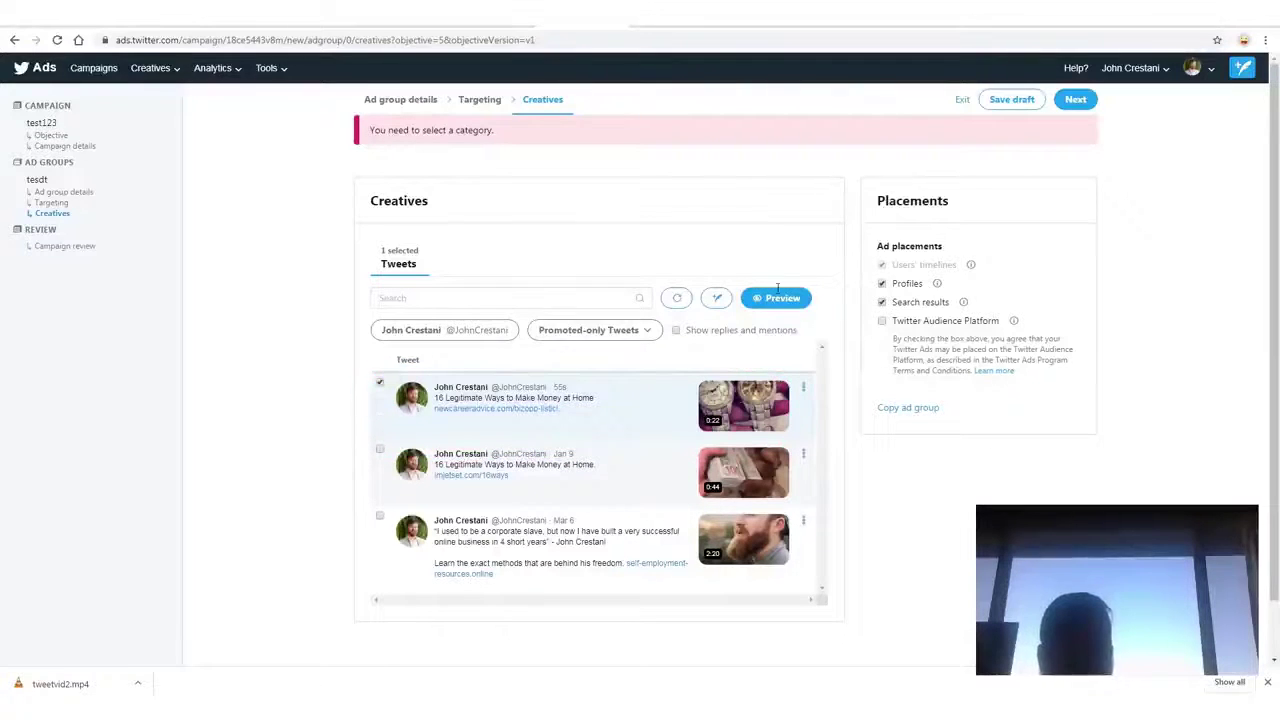
pyautogui.click(1075, 99)
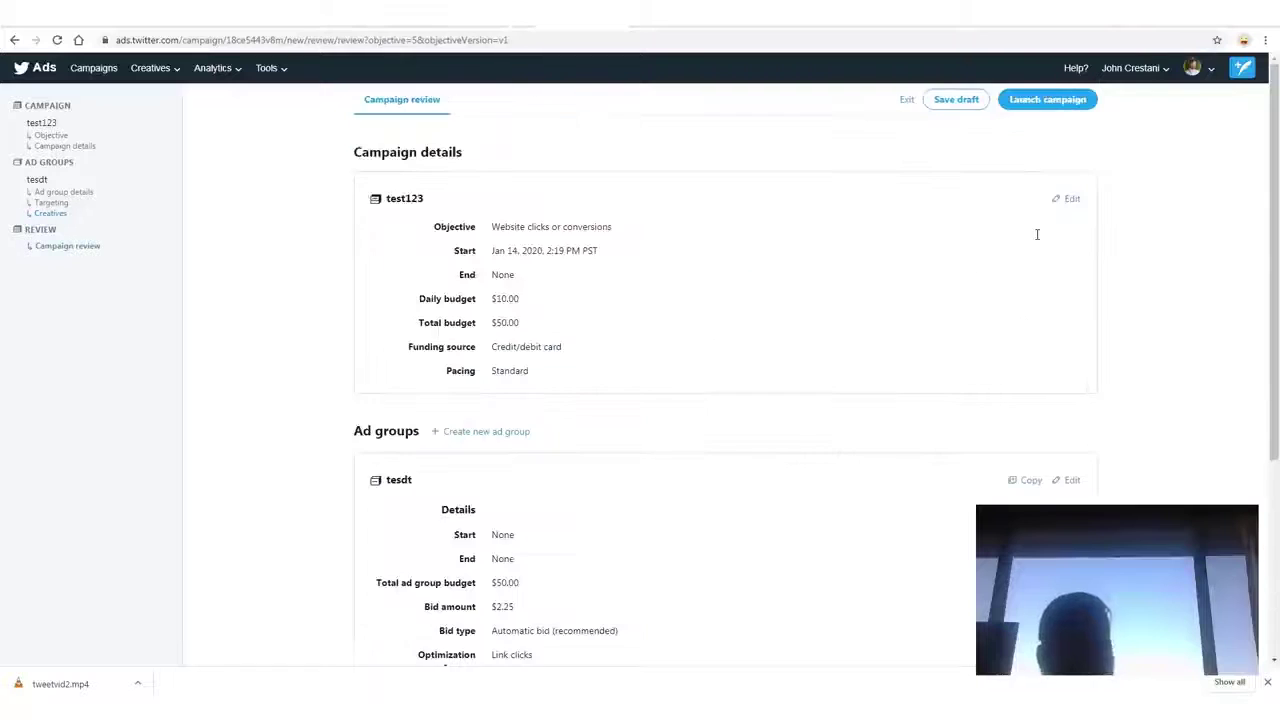
# Review the campaign details, ad group, targeting and creatives summary, and launch the test123 campaign.
pyautogui.scroll(-5, 683, 344)
pyautogui.scroll(3, 693, 373)
pyautogui.scroll(-3, 694, 369)
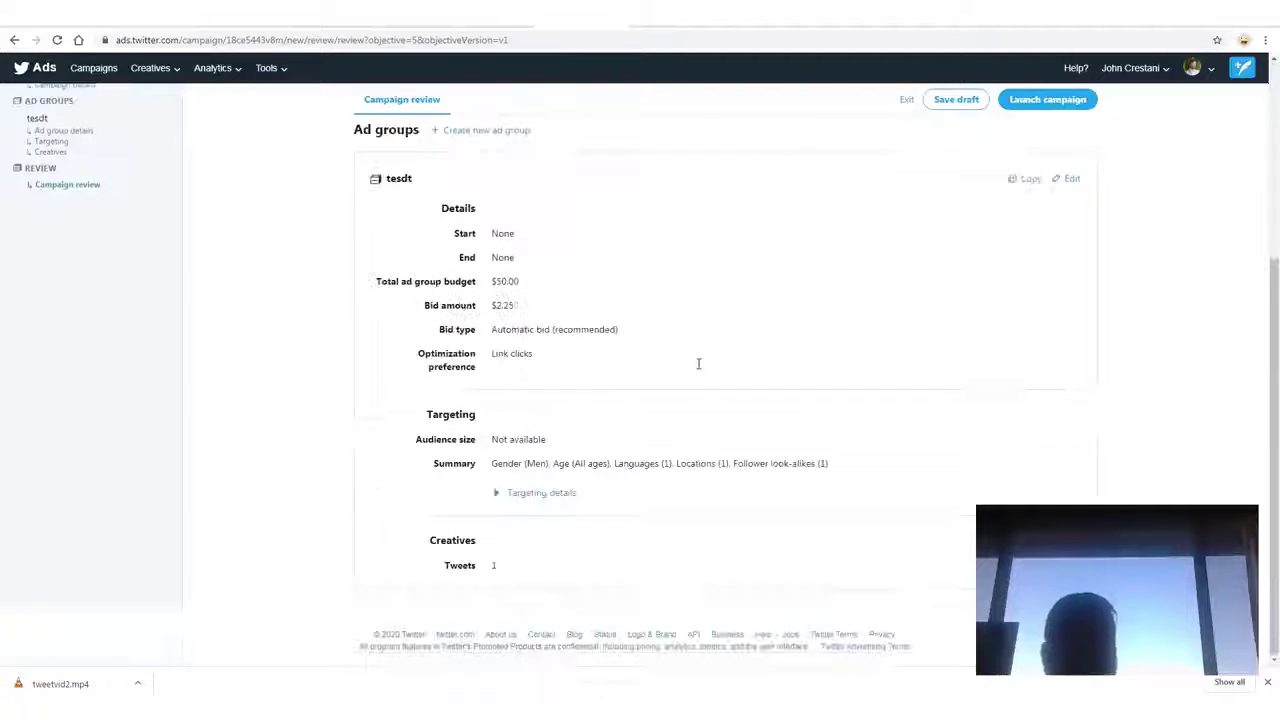
pyautogui.scroll(3, 666, 386)
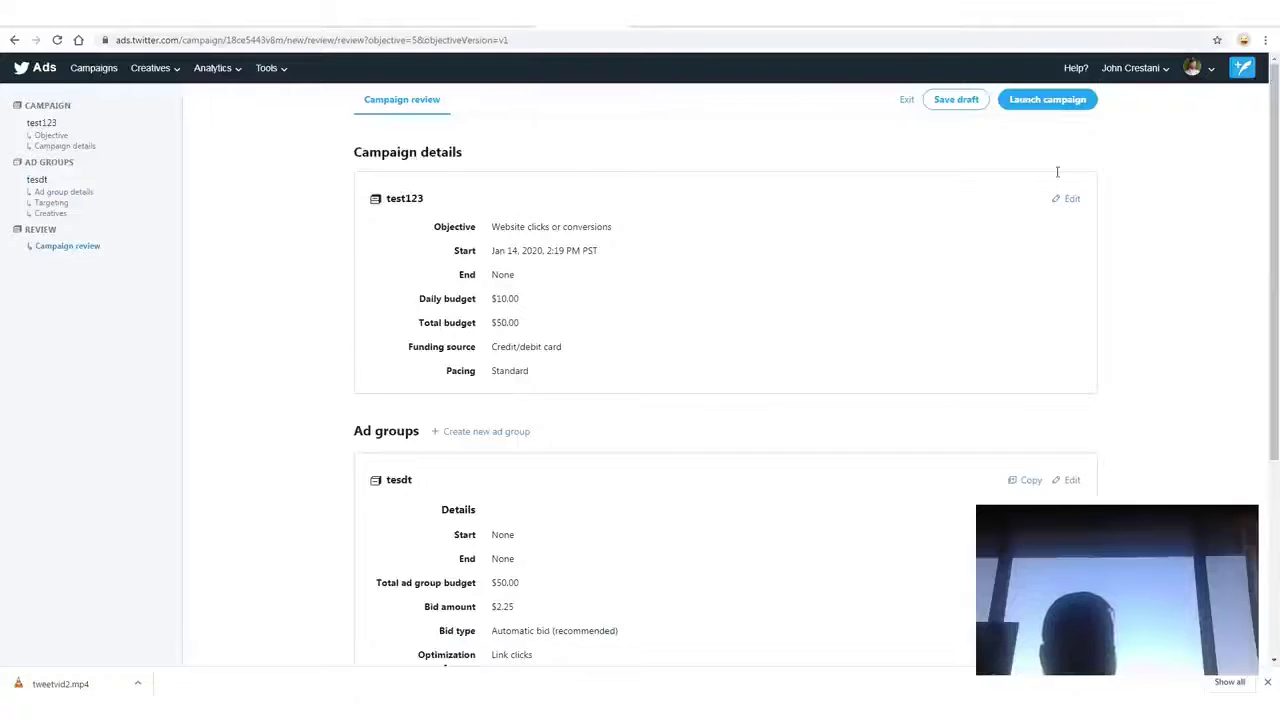
pyautogui.moveTo(1127, 92)
pyautogui.mouseDown()
pyautogui.moveTo(1000, 125)
pyautogui.moveTo(1140, 60)
pyautogui.moveTo(1090, 140)
pyautogui.moveTo(1157, 38)
pyautogui.mouseUp()
pyautogui.moveTo(363, 455)
pyautogui.mouseDown()
pyautogui.moveTo(908, 42)
pyautogui.moveTo(823, 126)
pyautogui.moveTo(878, 129)
pyautogui.mouseUp()
pyautogui.moveTo(1025, 428); pyautogui.dragTo(965, 560)
pyautogui.moveTo(1130, 240); pyautogui.dragTo(1040, 330)
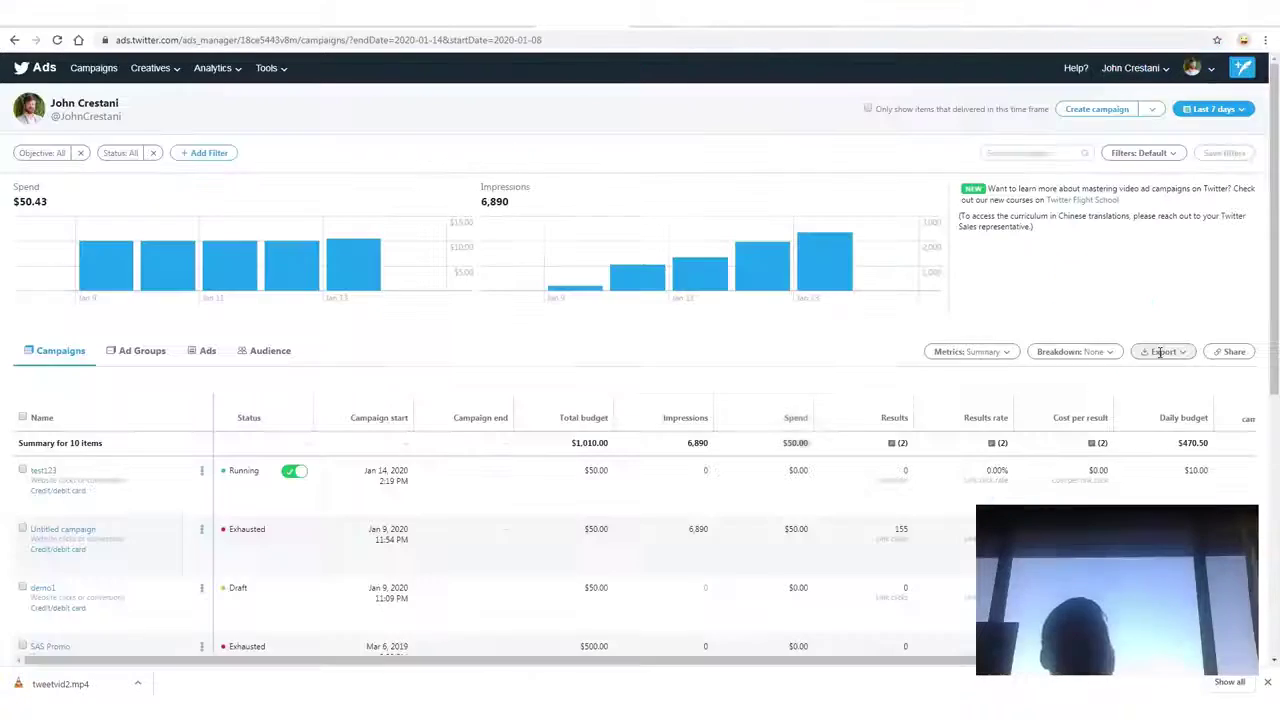